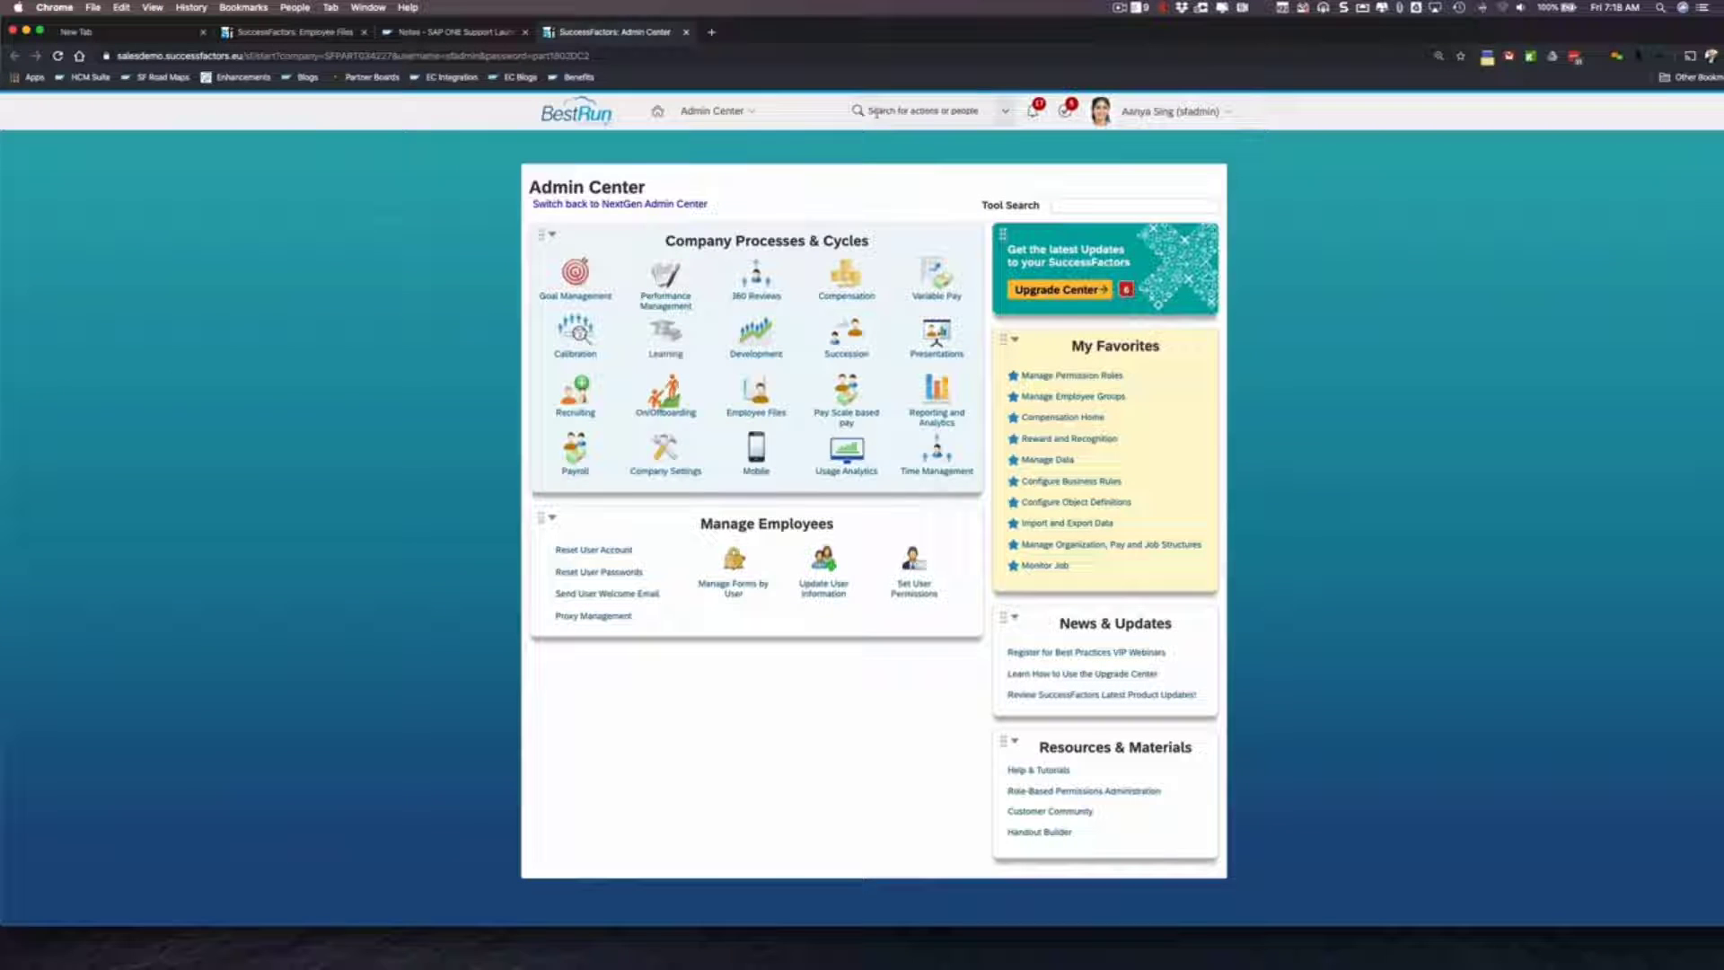
- Search the admin actions for 'employee central' and open the Employee Central settings page
{"action": "left_click", "coordinate": [876, 111]}
{"action": "type", "text": "impor"}
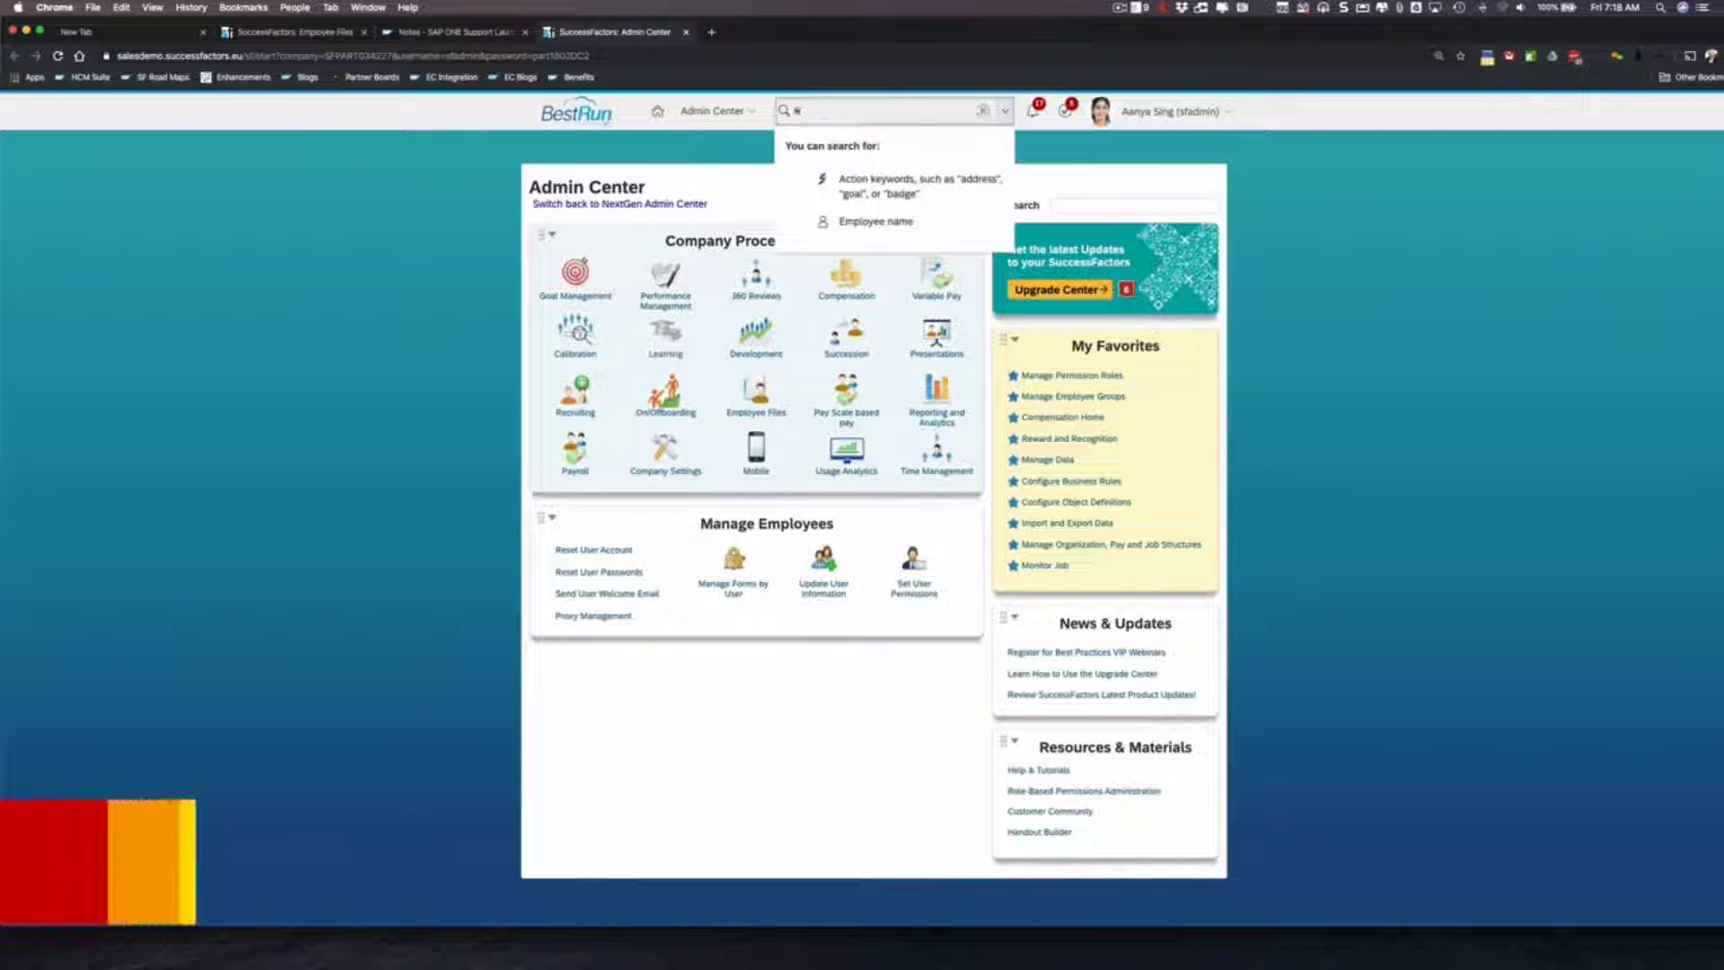
{"action": "type", "text": "yee "}
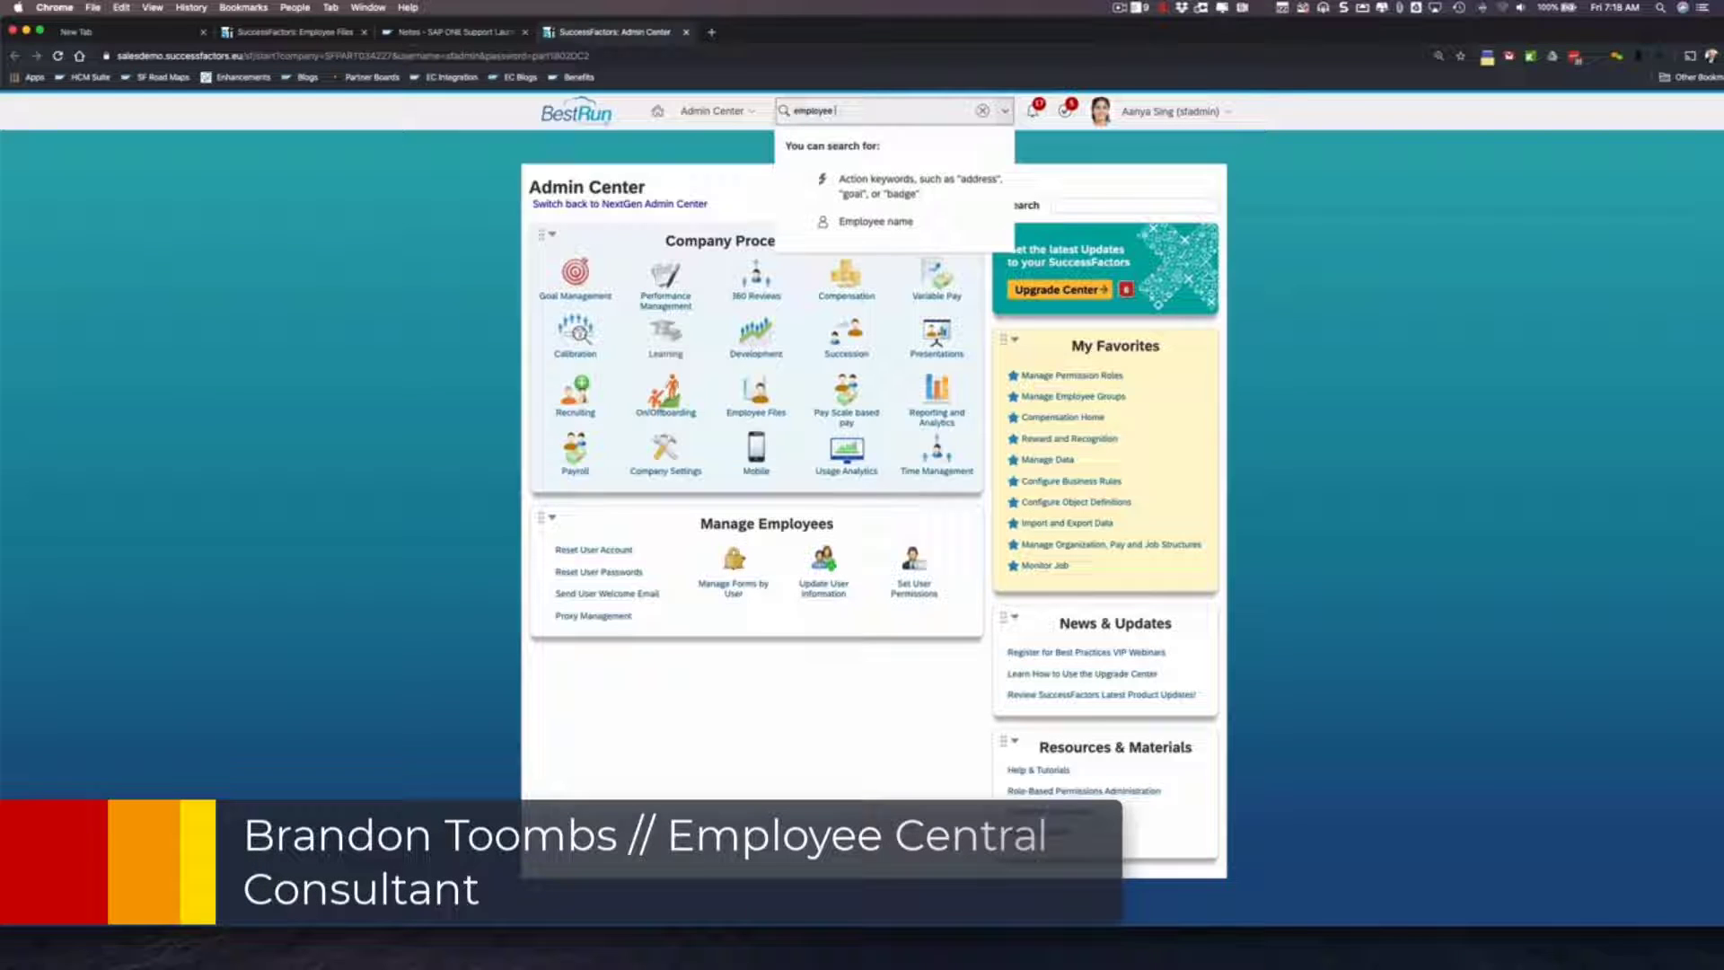
{"action": "type", "text": "central"}
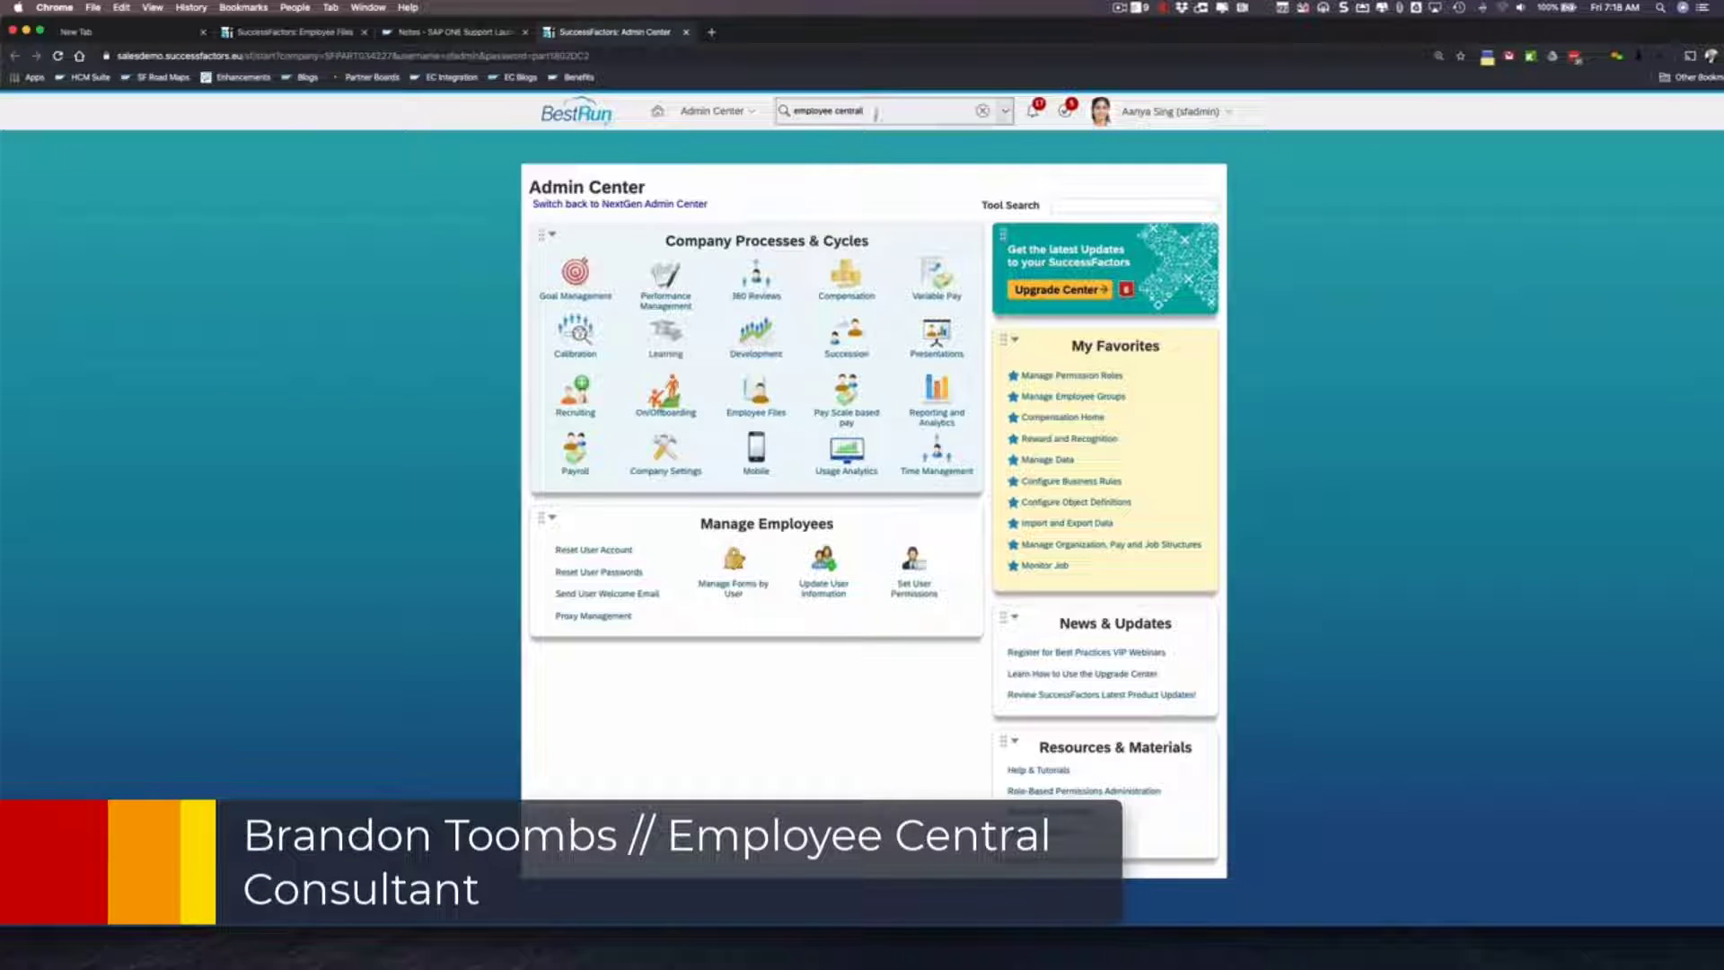
{"action": "left_click", "coordinate": [877, 143]}
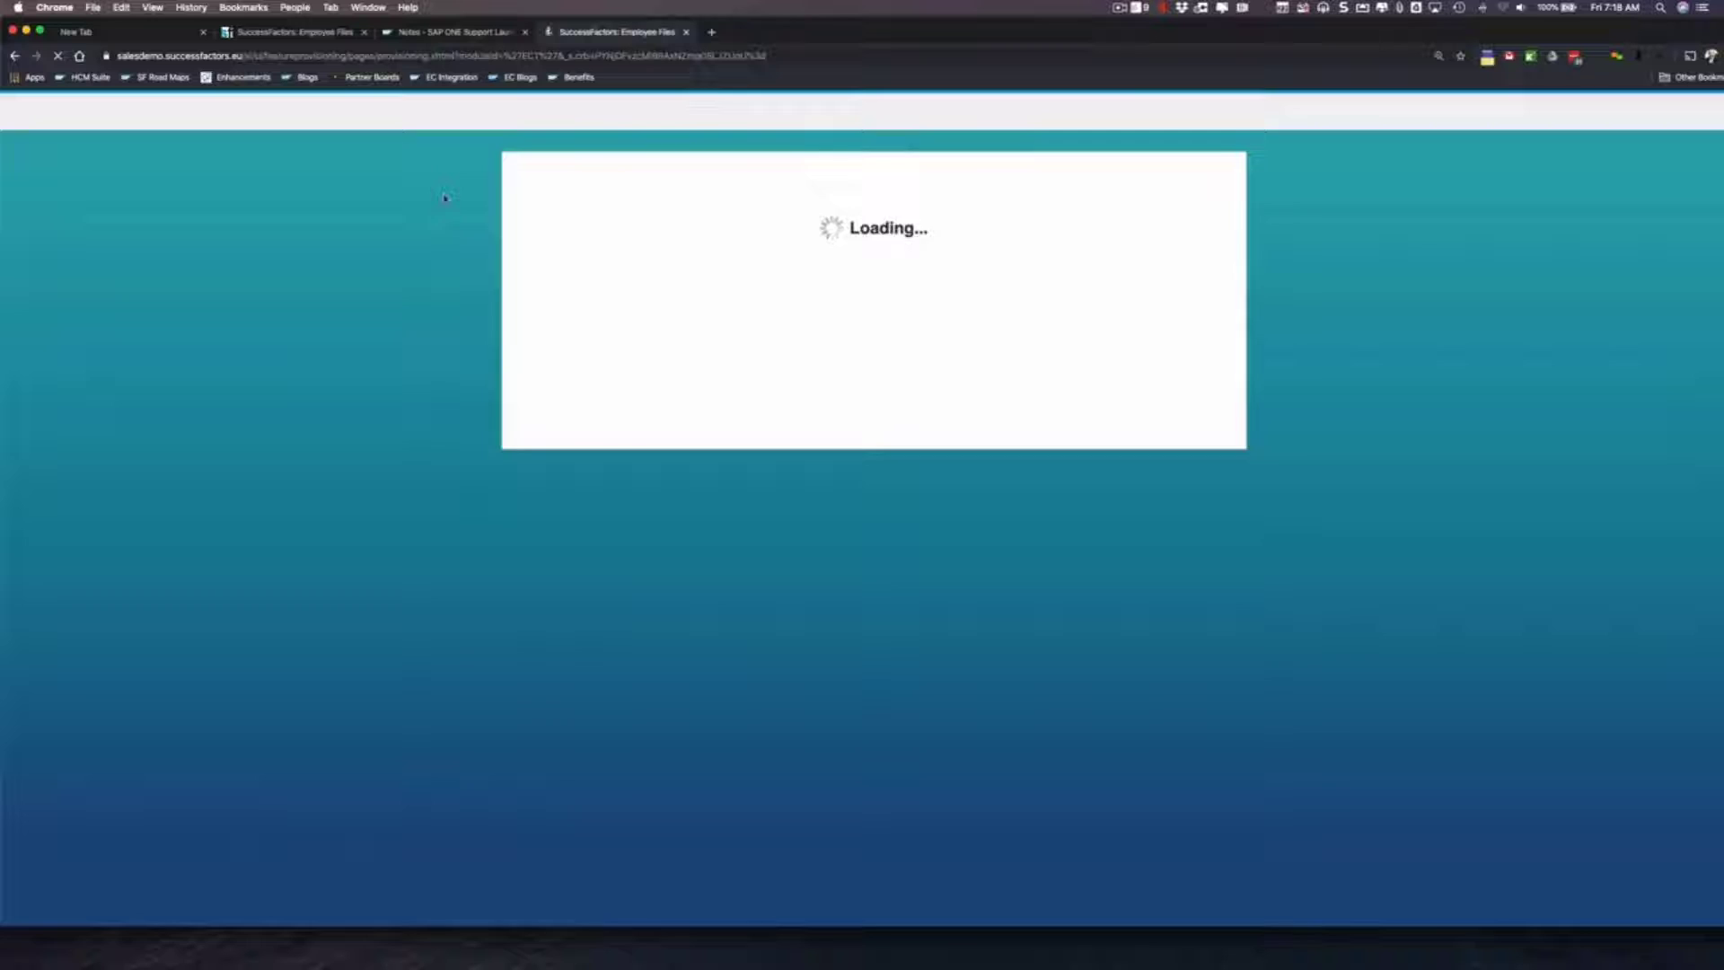
{"action": "scroll", "coordinate": [89, 424], "scroll_direction": "down", "scroll_amount": 3}
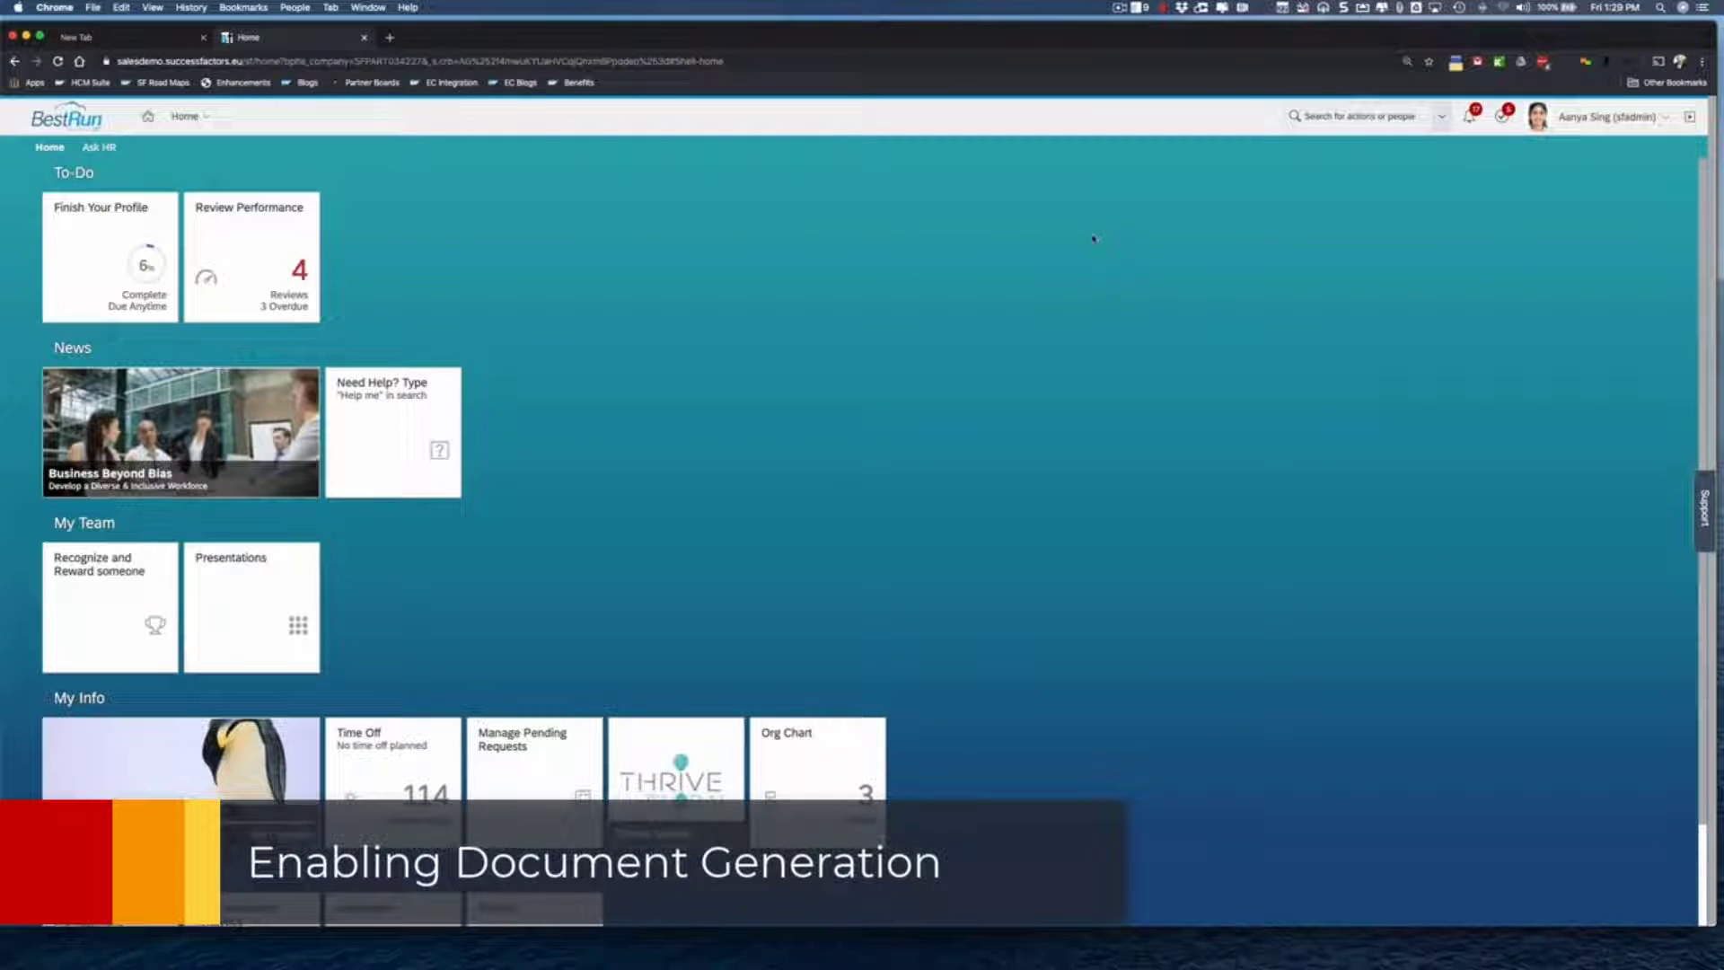
- Find Manage Document Template by searching 'Document' and start a new Document Generation Group
{"action": "left_click", "coordinate": [1340, 119]}
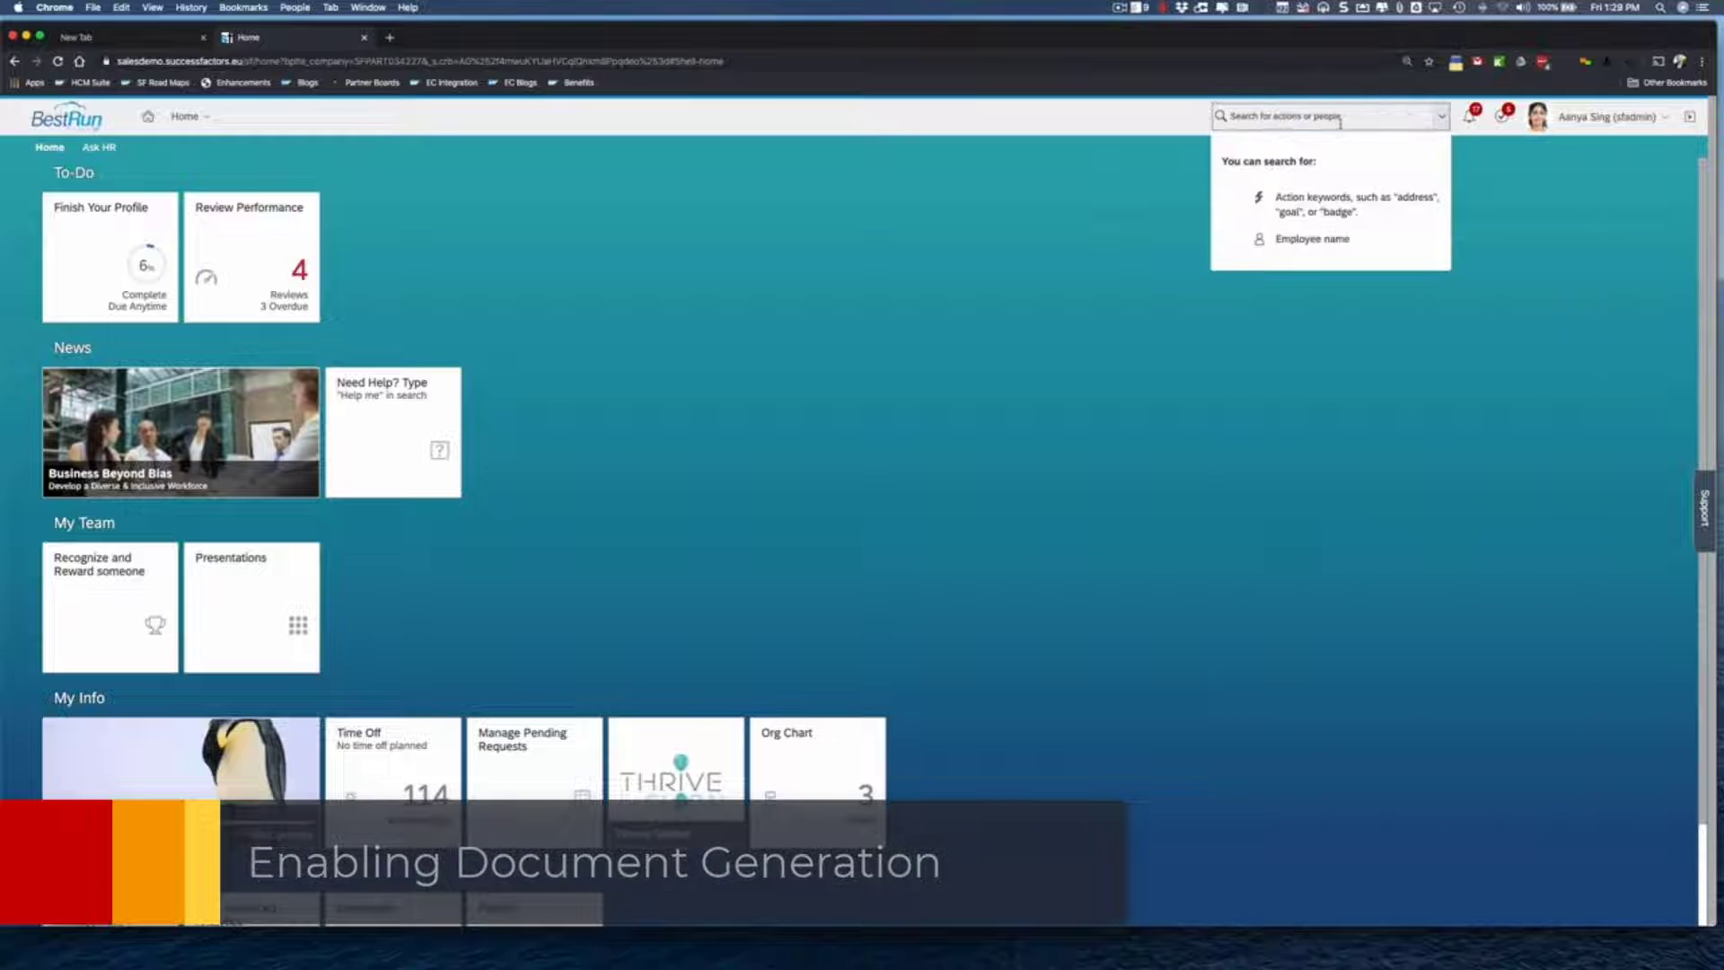
{"action": "type", "text": "Document"}
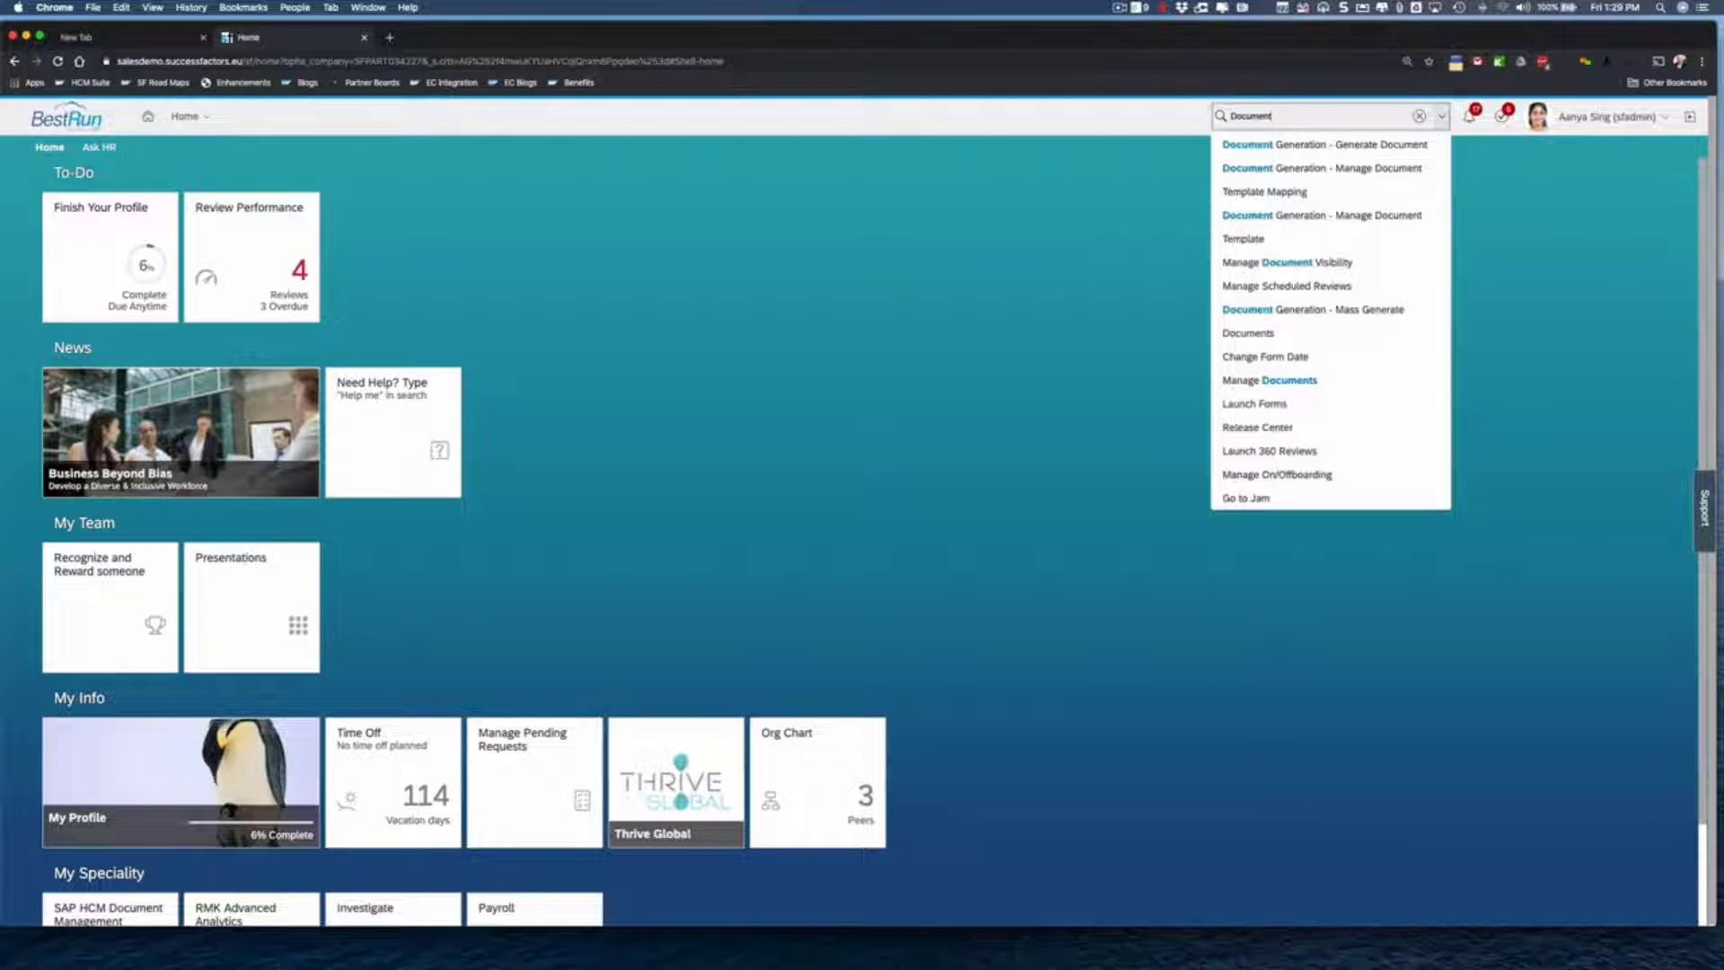
{"action": "left_click", "coordinate": [1278, 234]}
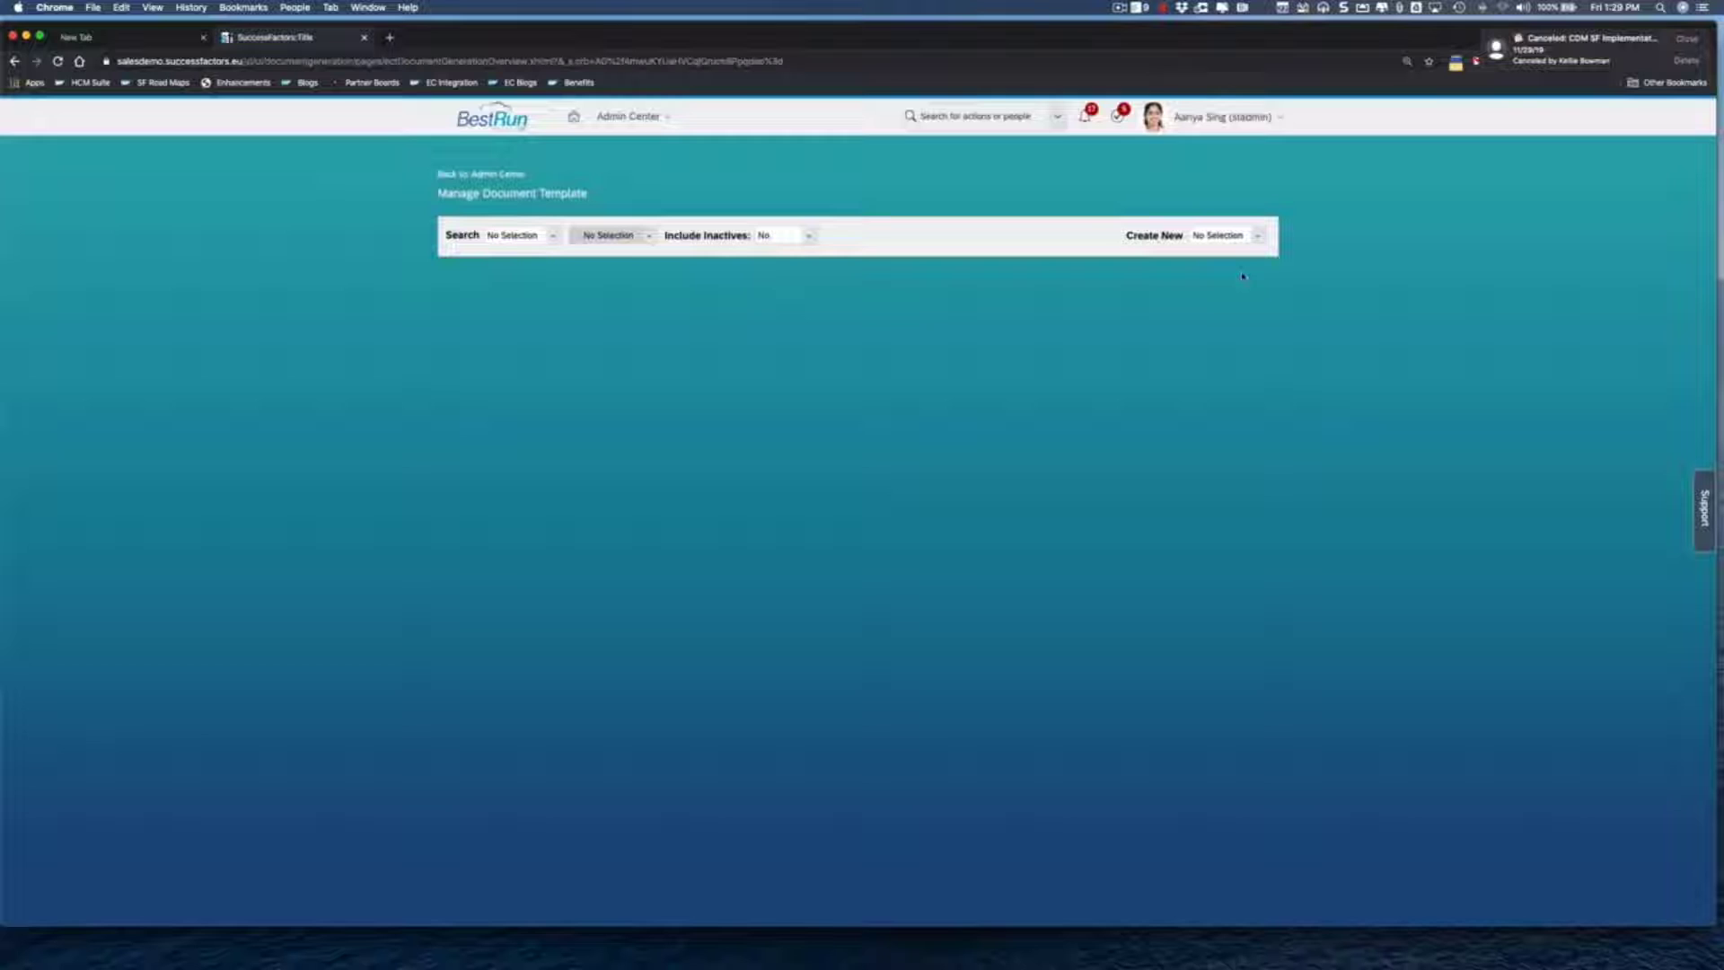
{"action": "left_click", "coordinate": [1260, 238]}
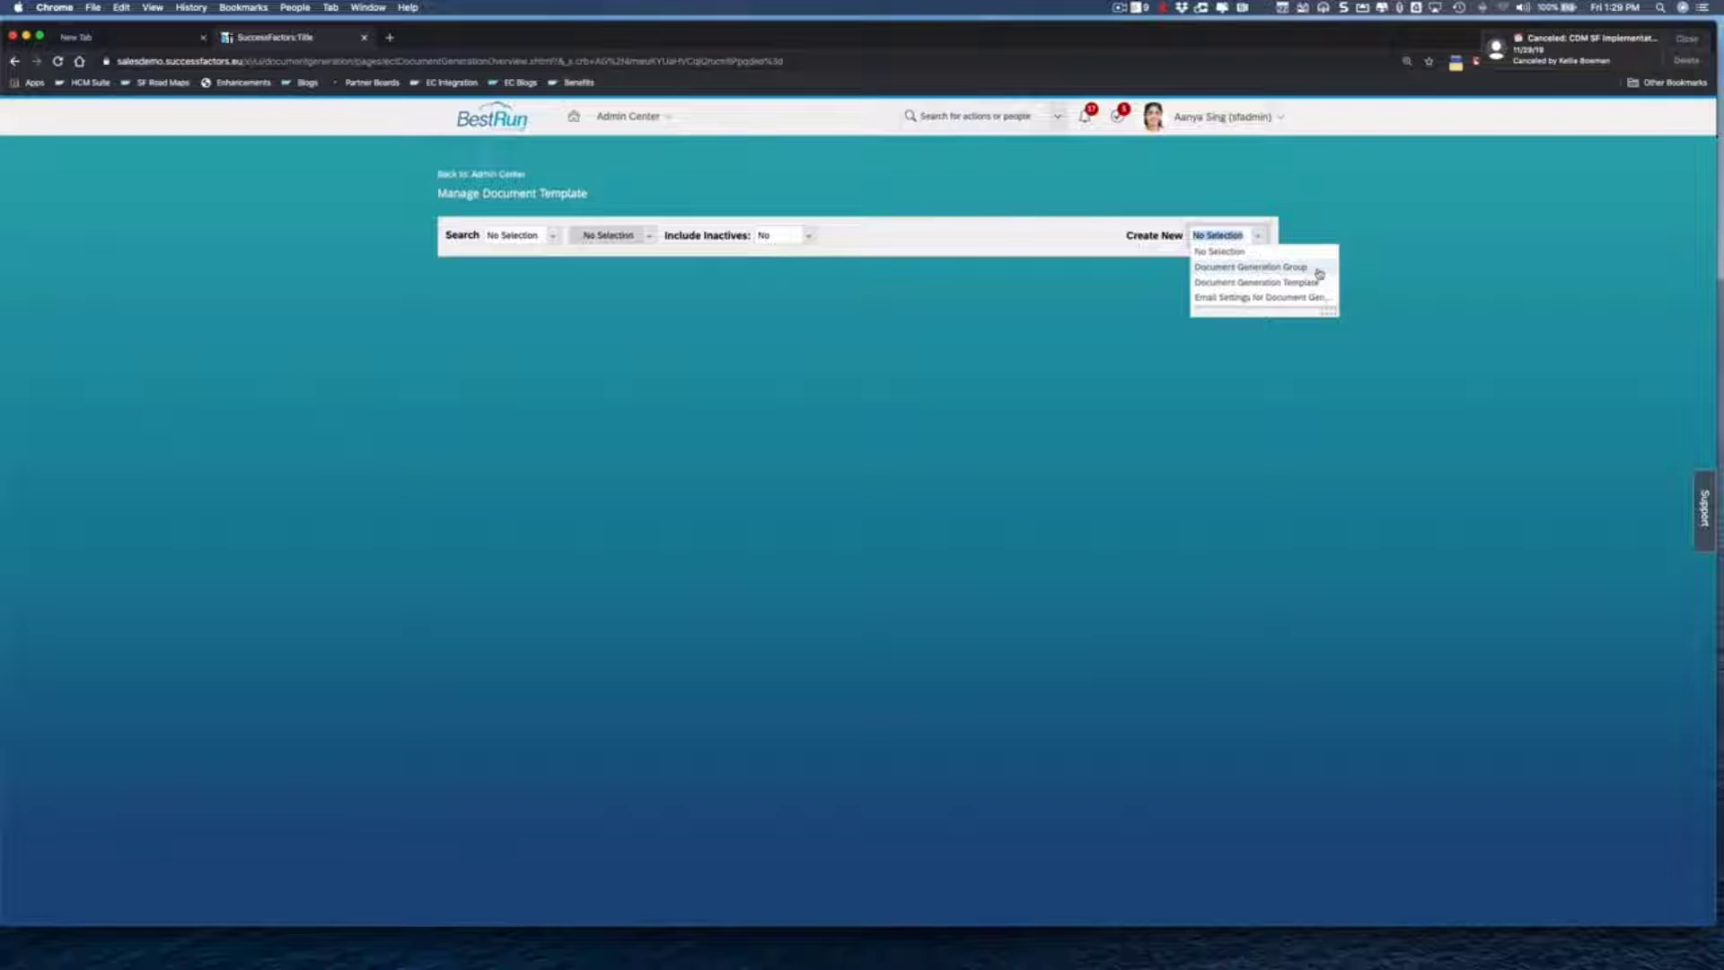
{"action": "left_click", "coordinate": [1317, 268]}
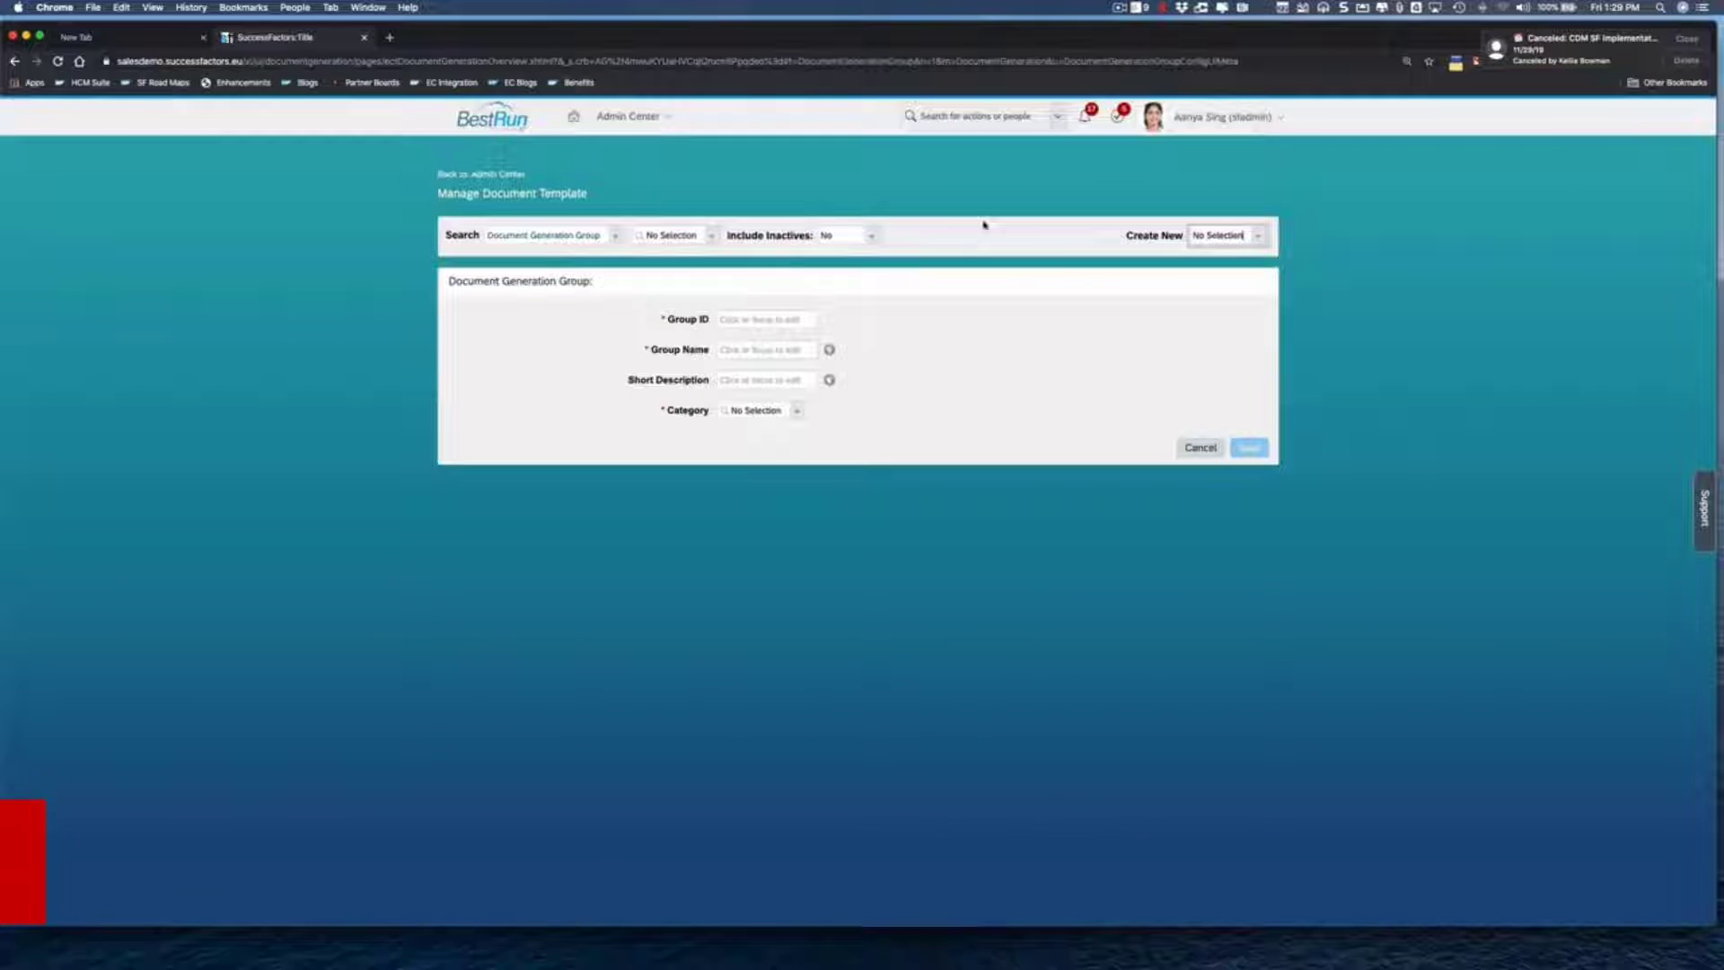
- Enter Group ID AbsenceRequest and Group Name Absence Request for the new group
{"action": "left_click", "coordinate": [752, 319]}
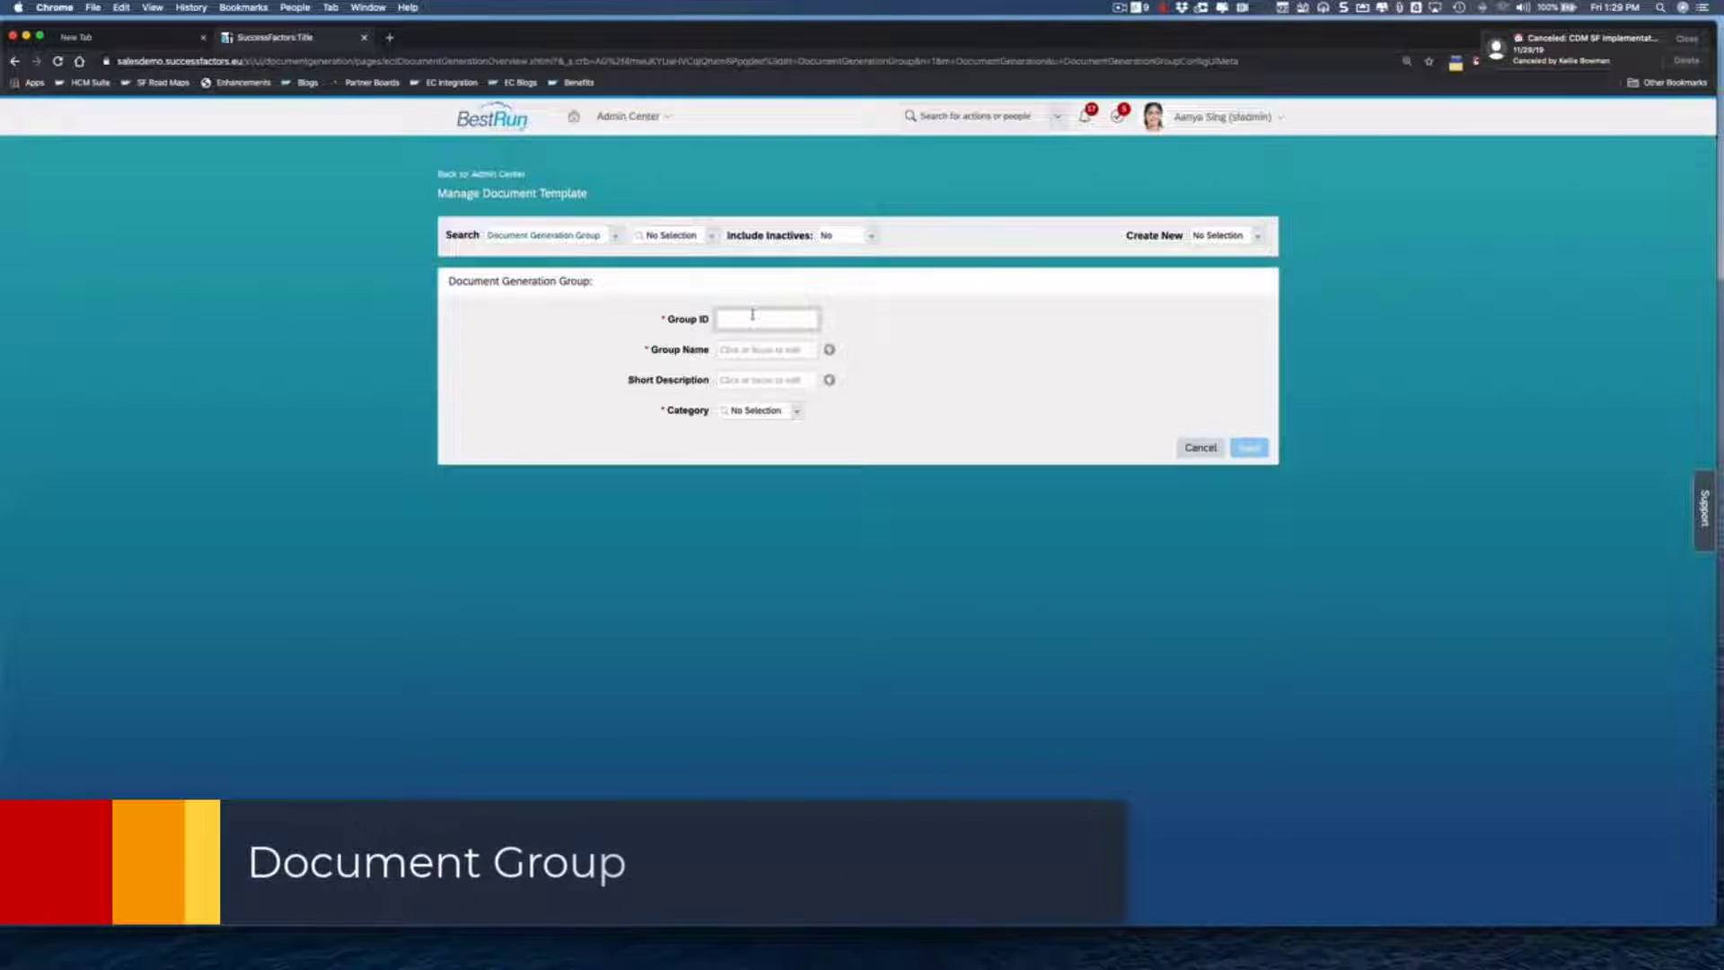
{"action": "key", "text": "super+v"}
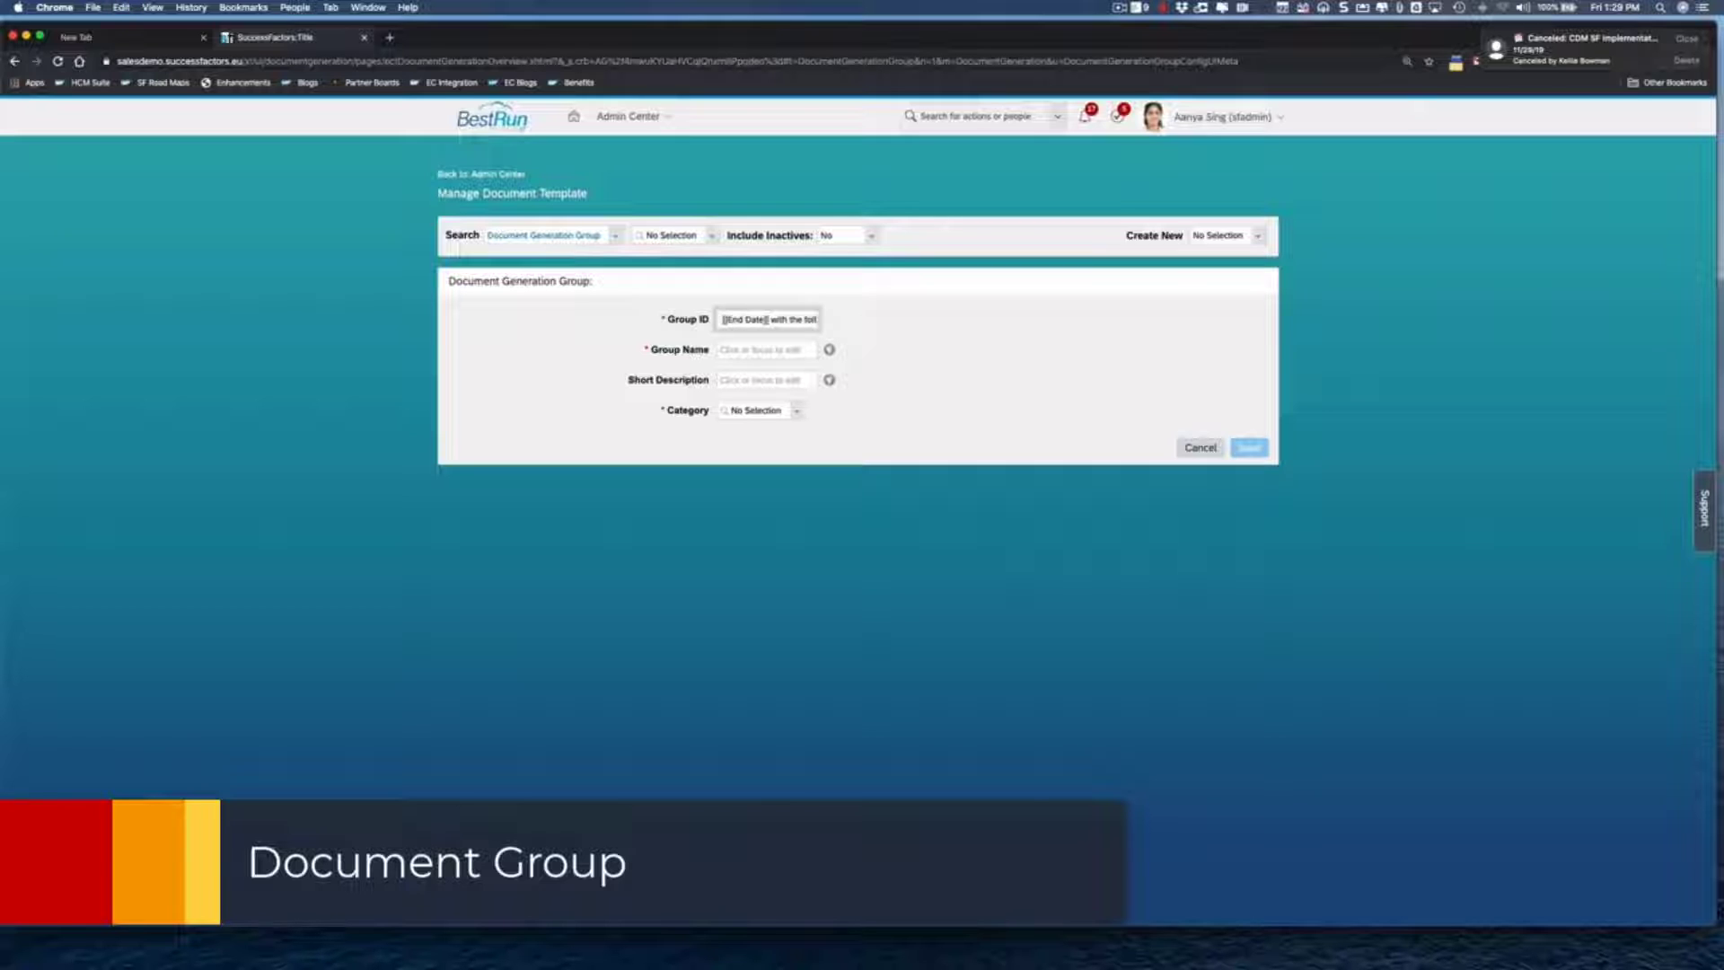
{"action": "key", "text": "super+a"}
{"action": "key", "text": "BackSpace"}
{"action": "type", "text": "Abse"}
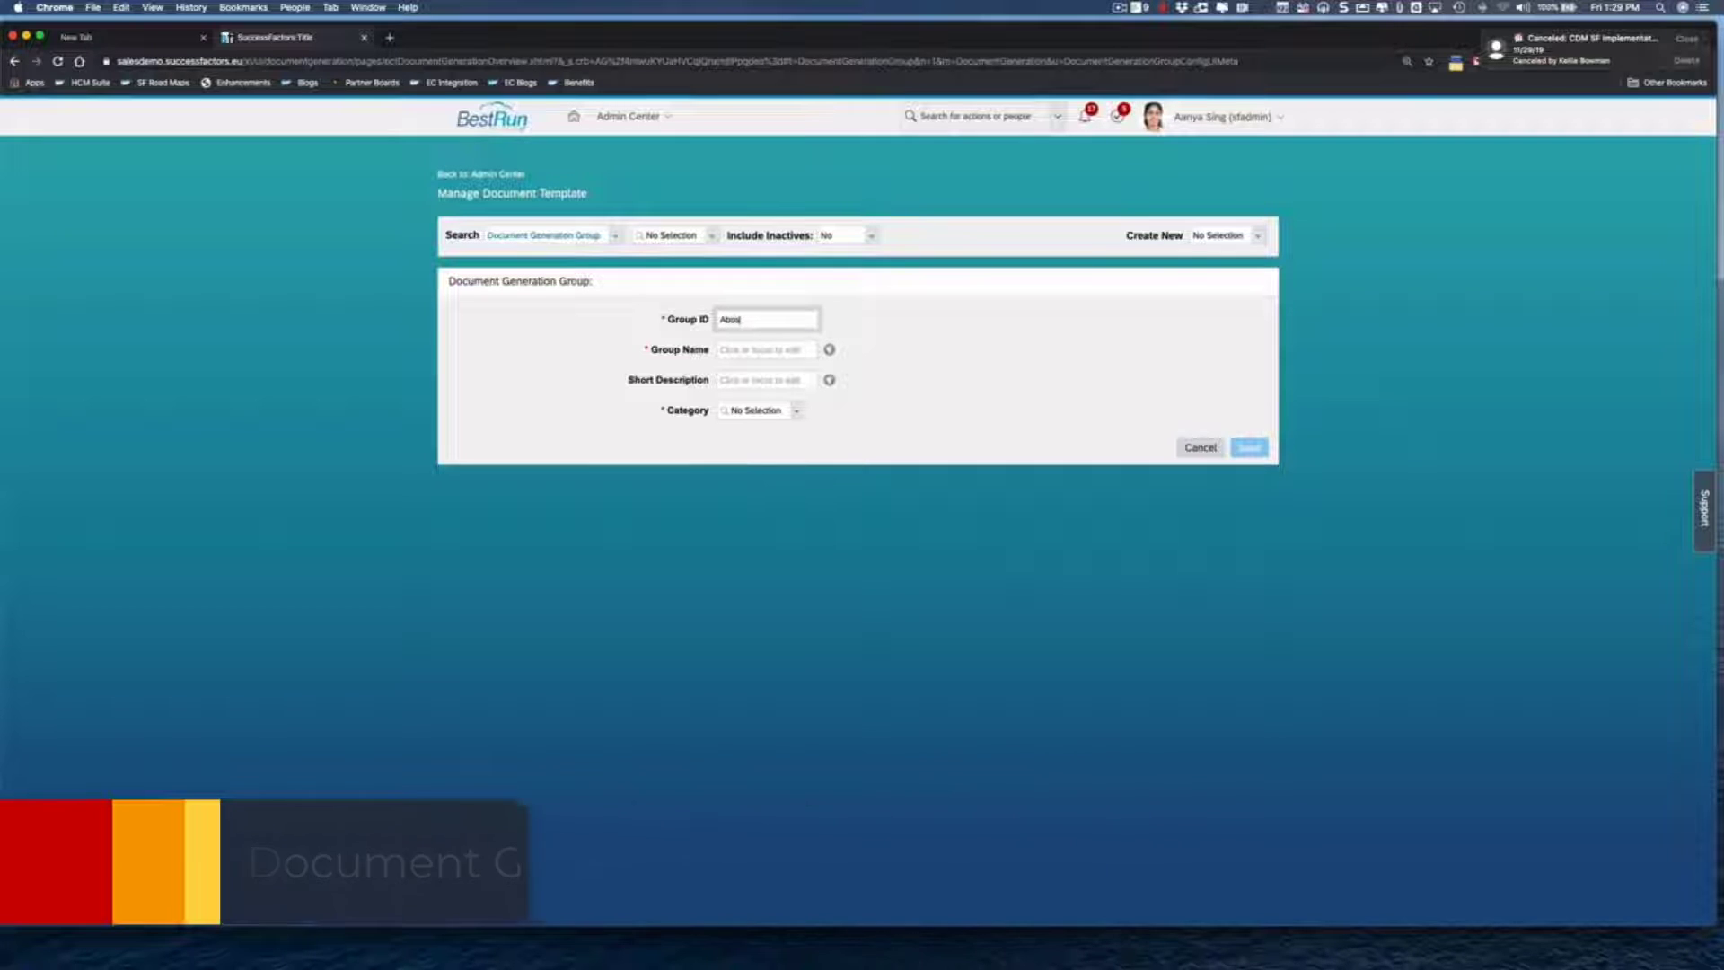
{"action": "type", "text": "nt"}
{"action": "type", "text": "e"}
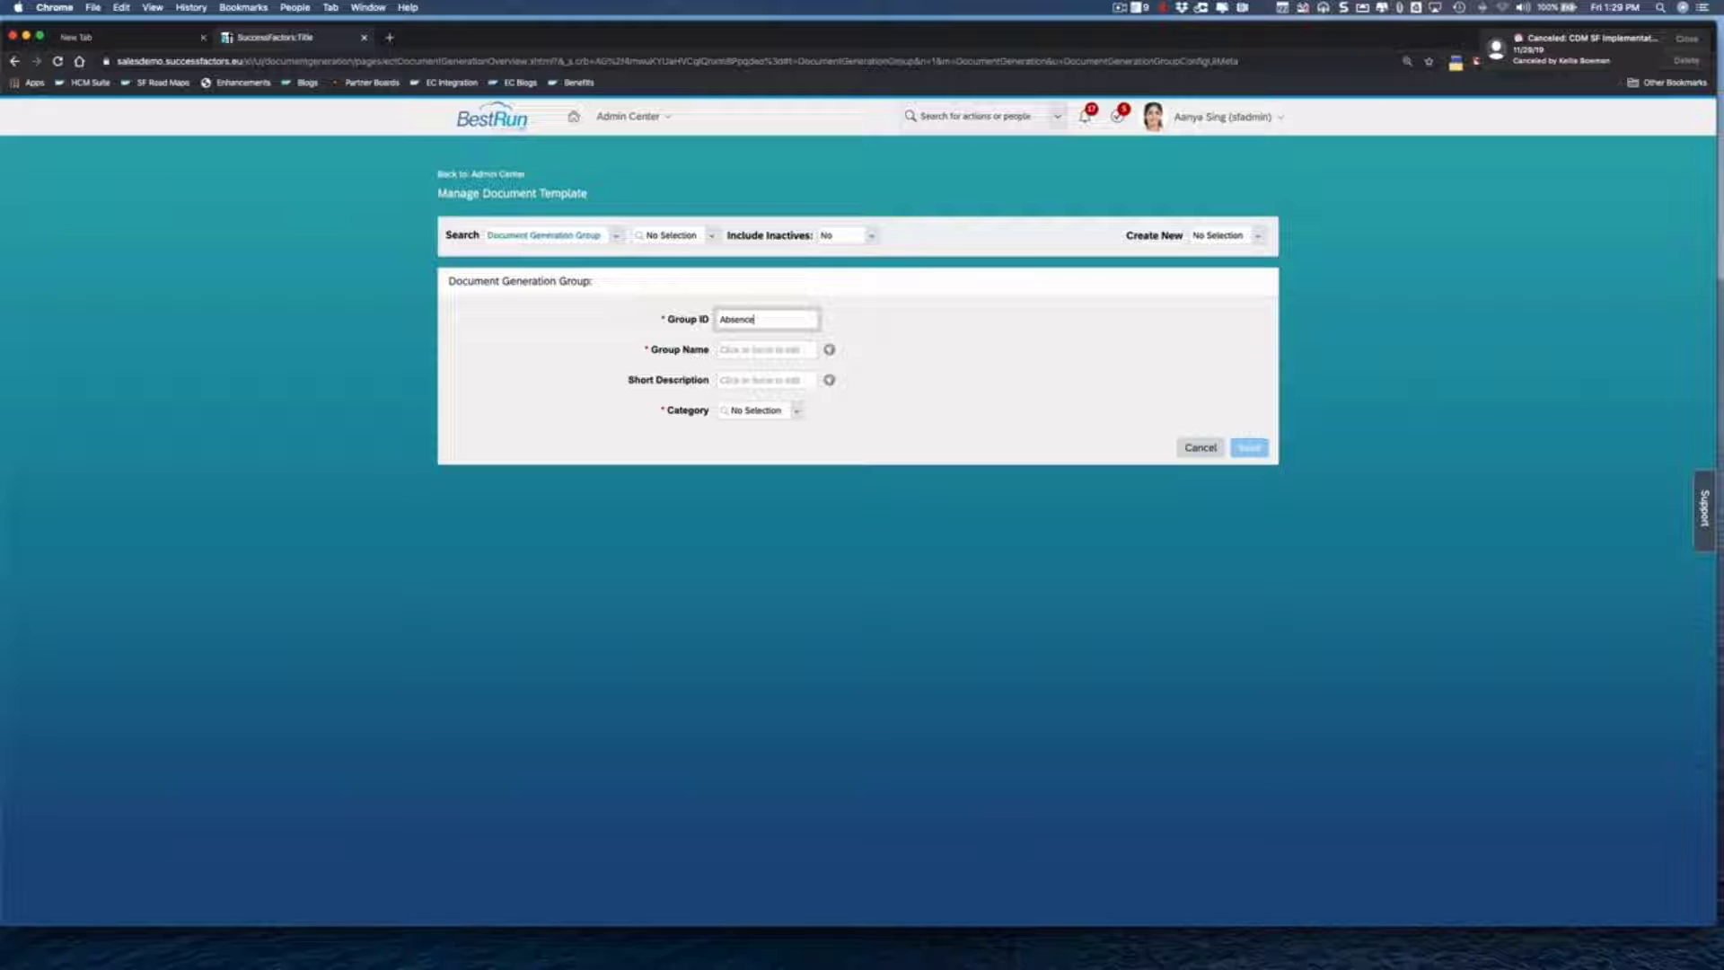
{"action": "type", "text": "Request"}
{"action": "left_click", "coordinate": [766, 350]}
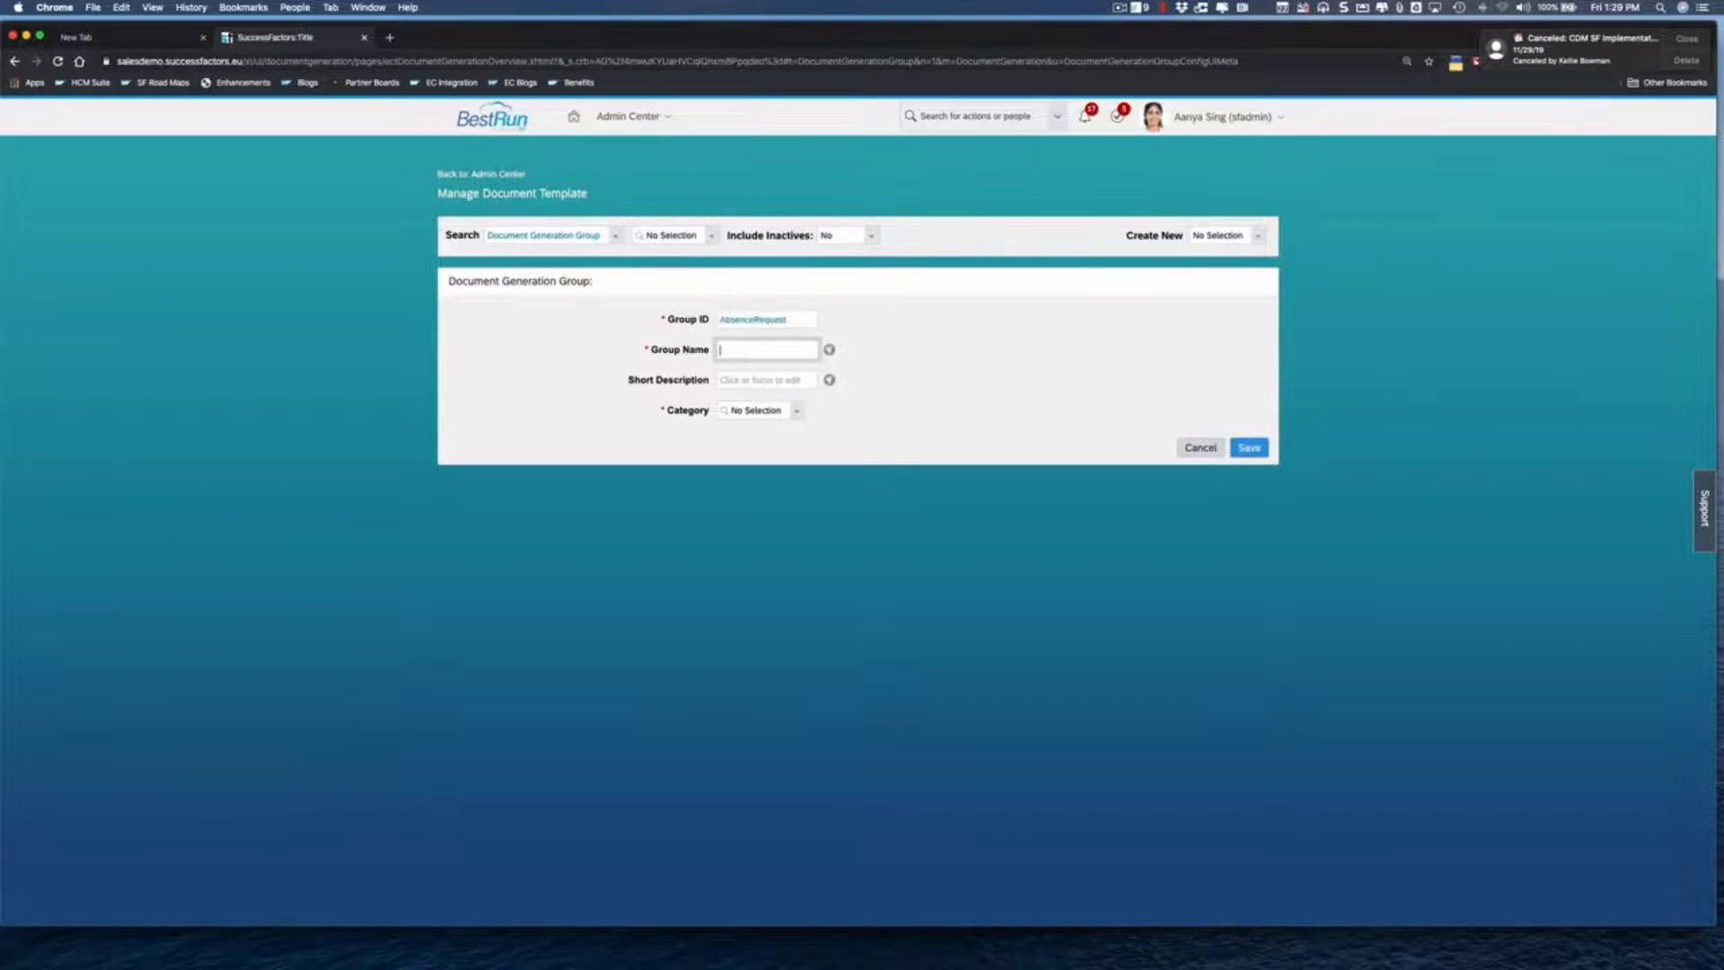
{"action": "type", "text": "Absence Request"}
- Set the group category to Workflow and save the group
{"action": "left_click", "coordinate": [796, 412]}
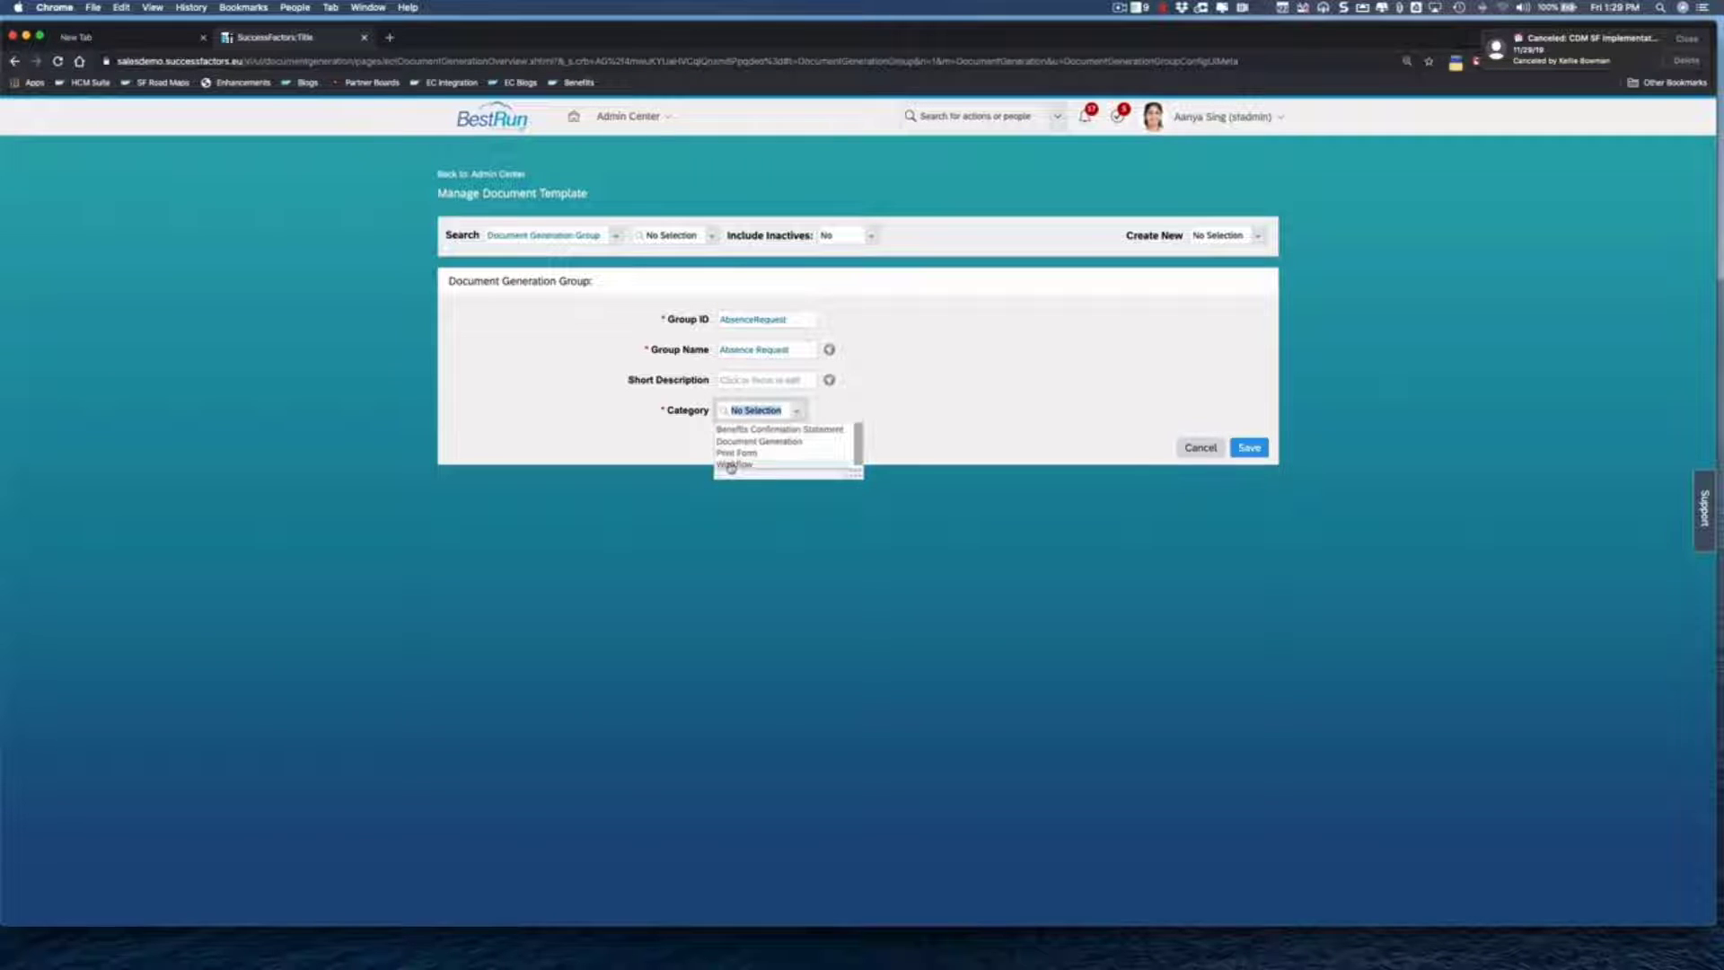
{"action": "left_click", "coordinate": [731, 465]}
{"action": "left_click", "coordinate": [931, 451]}
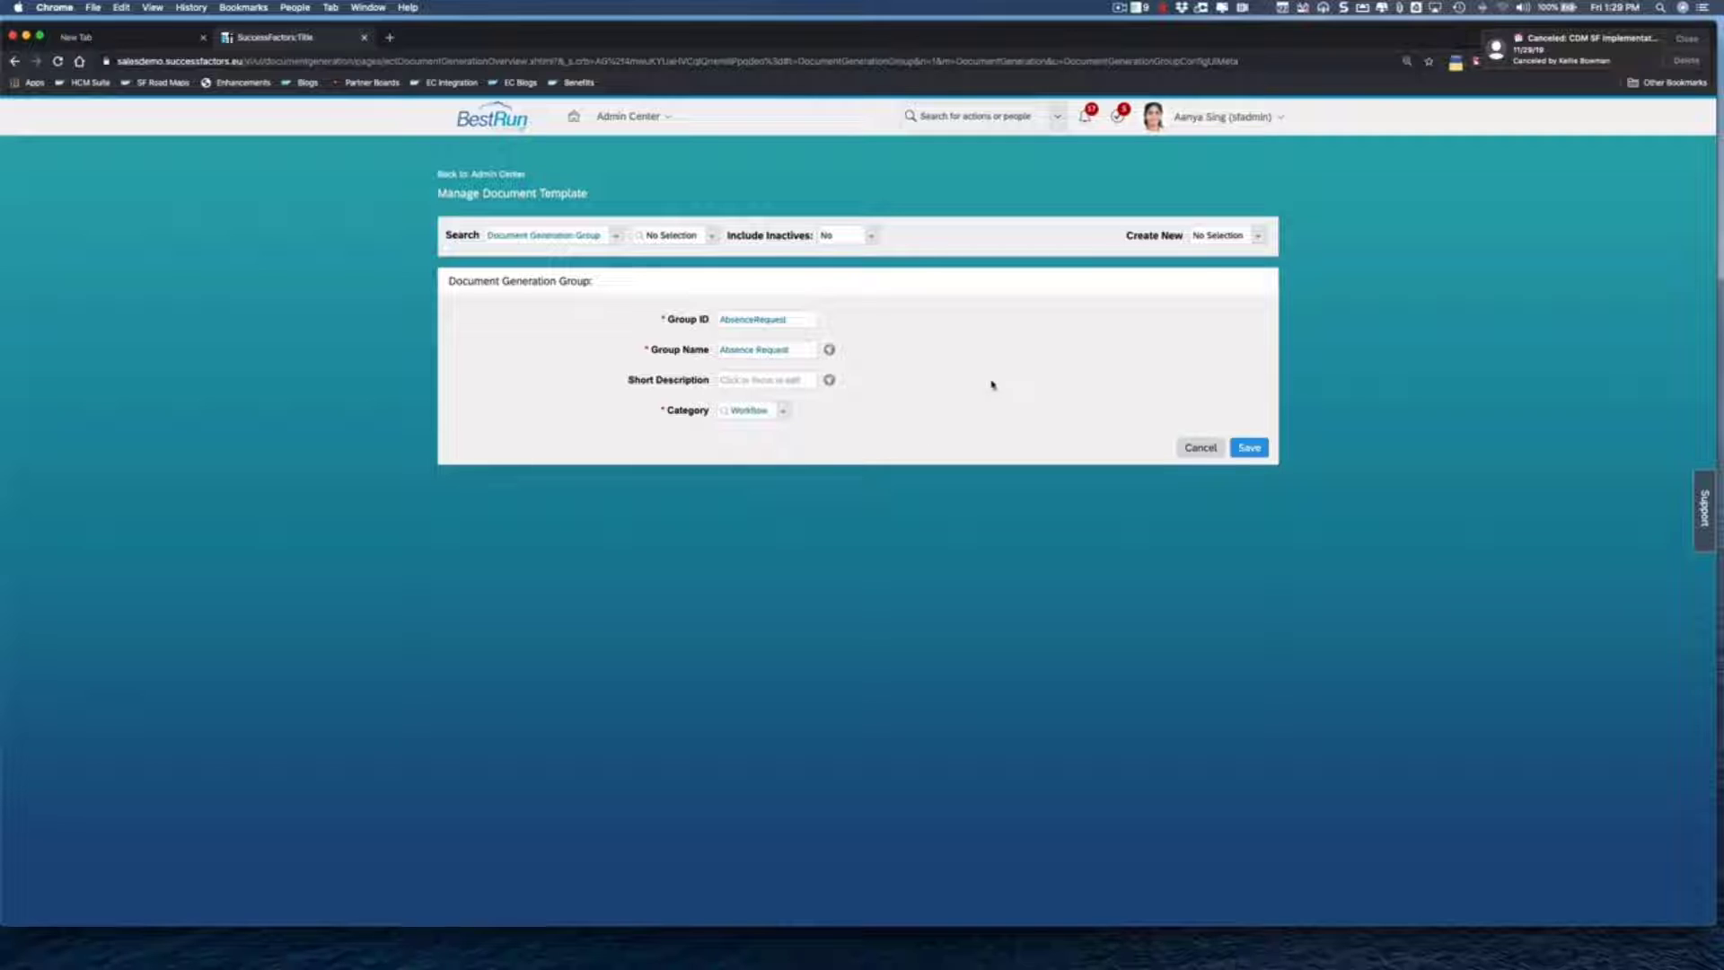
{"action": "left_click", "coordinate": [1250, 448]}
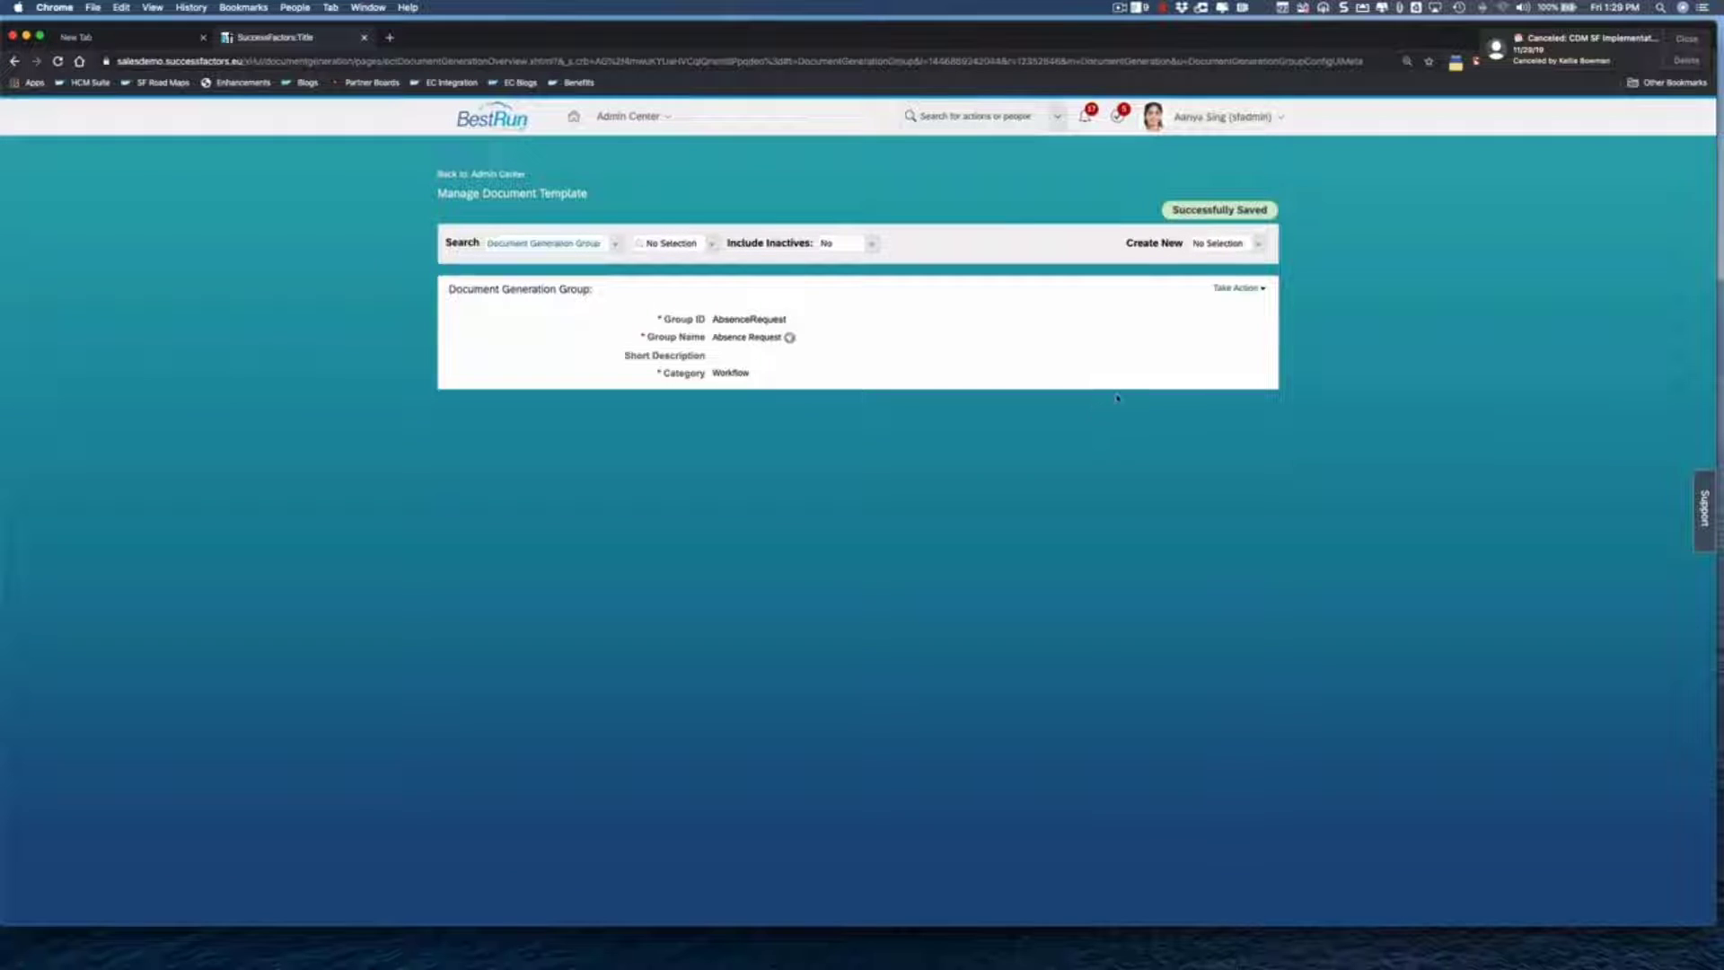
{"action": "left_click", "coordinate": [1236, 288]}
- Start a new Document Generation Template with ID AbsenceRequestApproval, then dismiss the format error
{"action": "left_click", "coordinate": [1260, 244]}
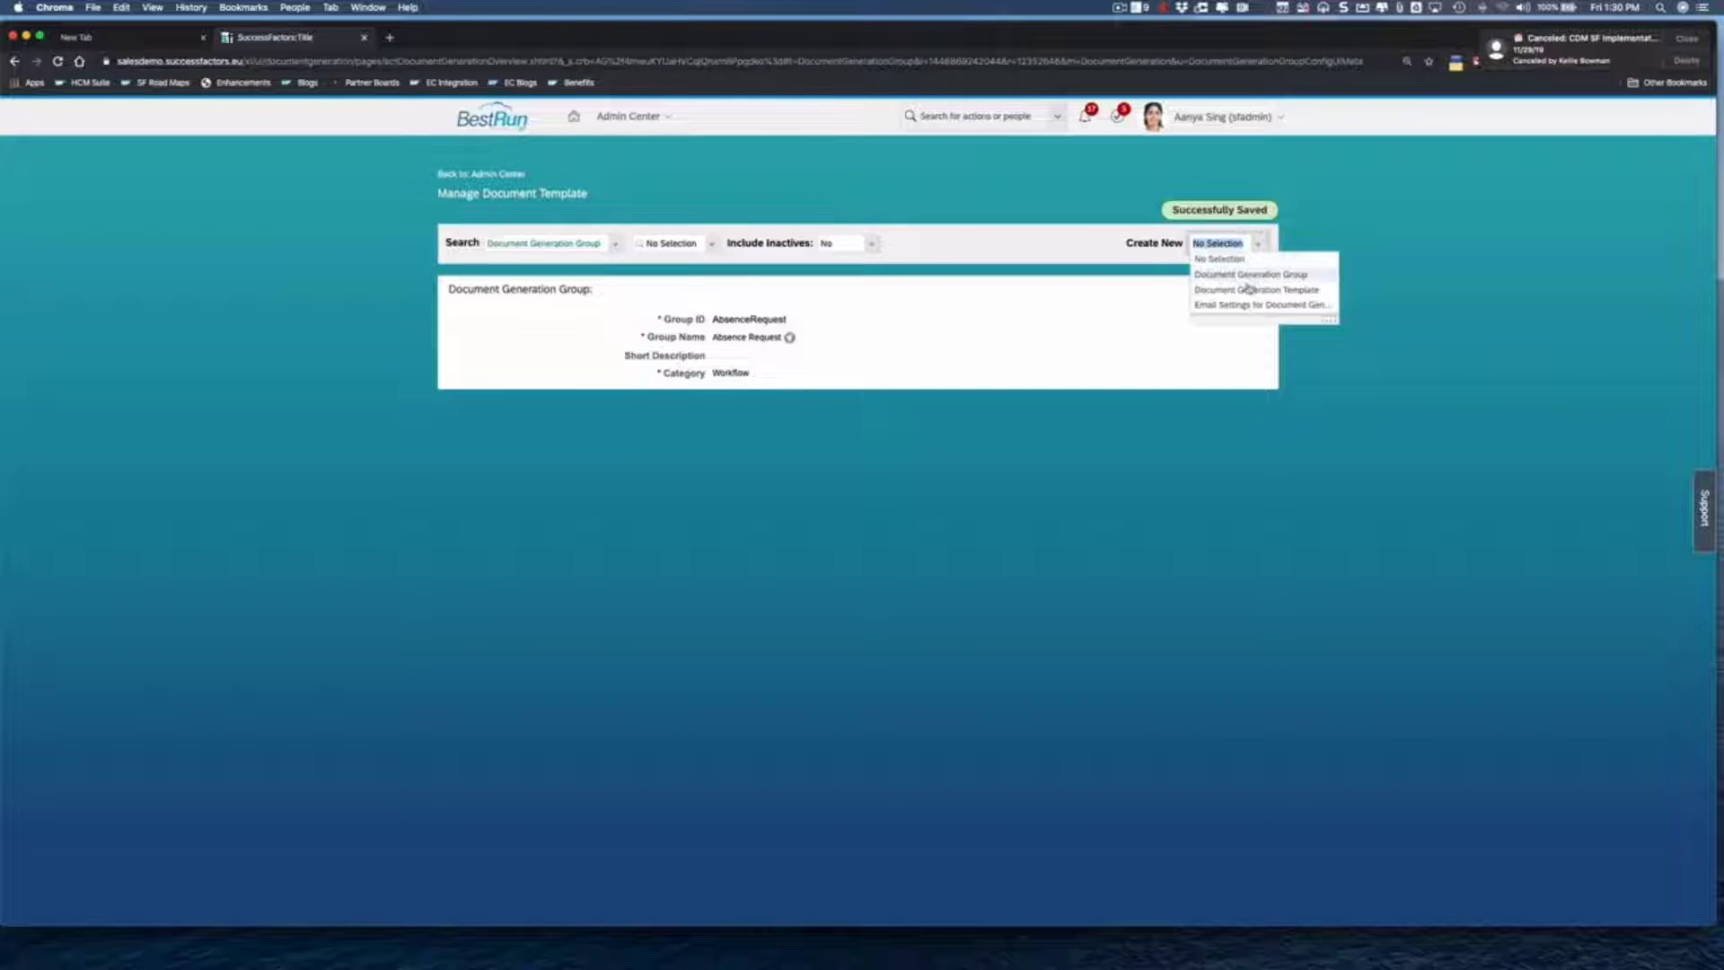
{"action": "left_click", "coordinate": [1245, 291]}
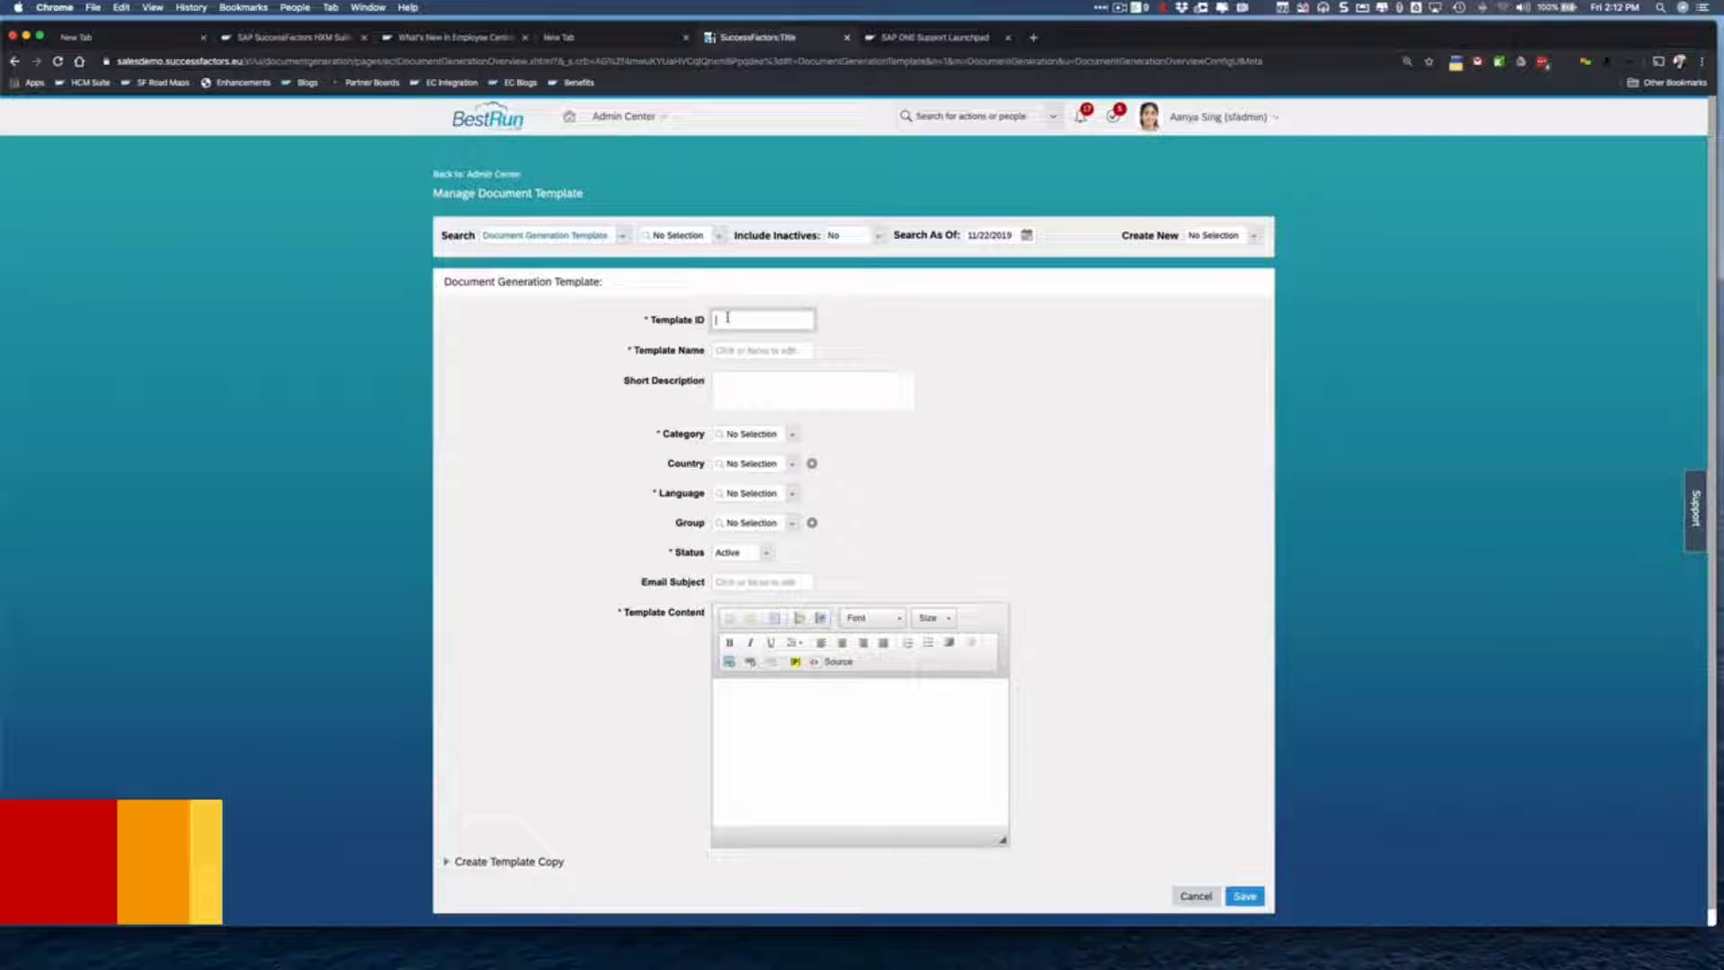
{"action": "type", "text": "Absence"}
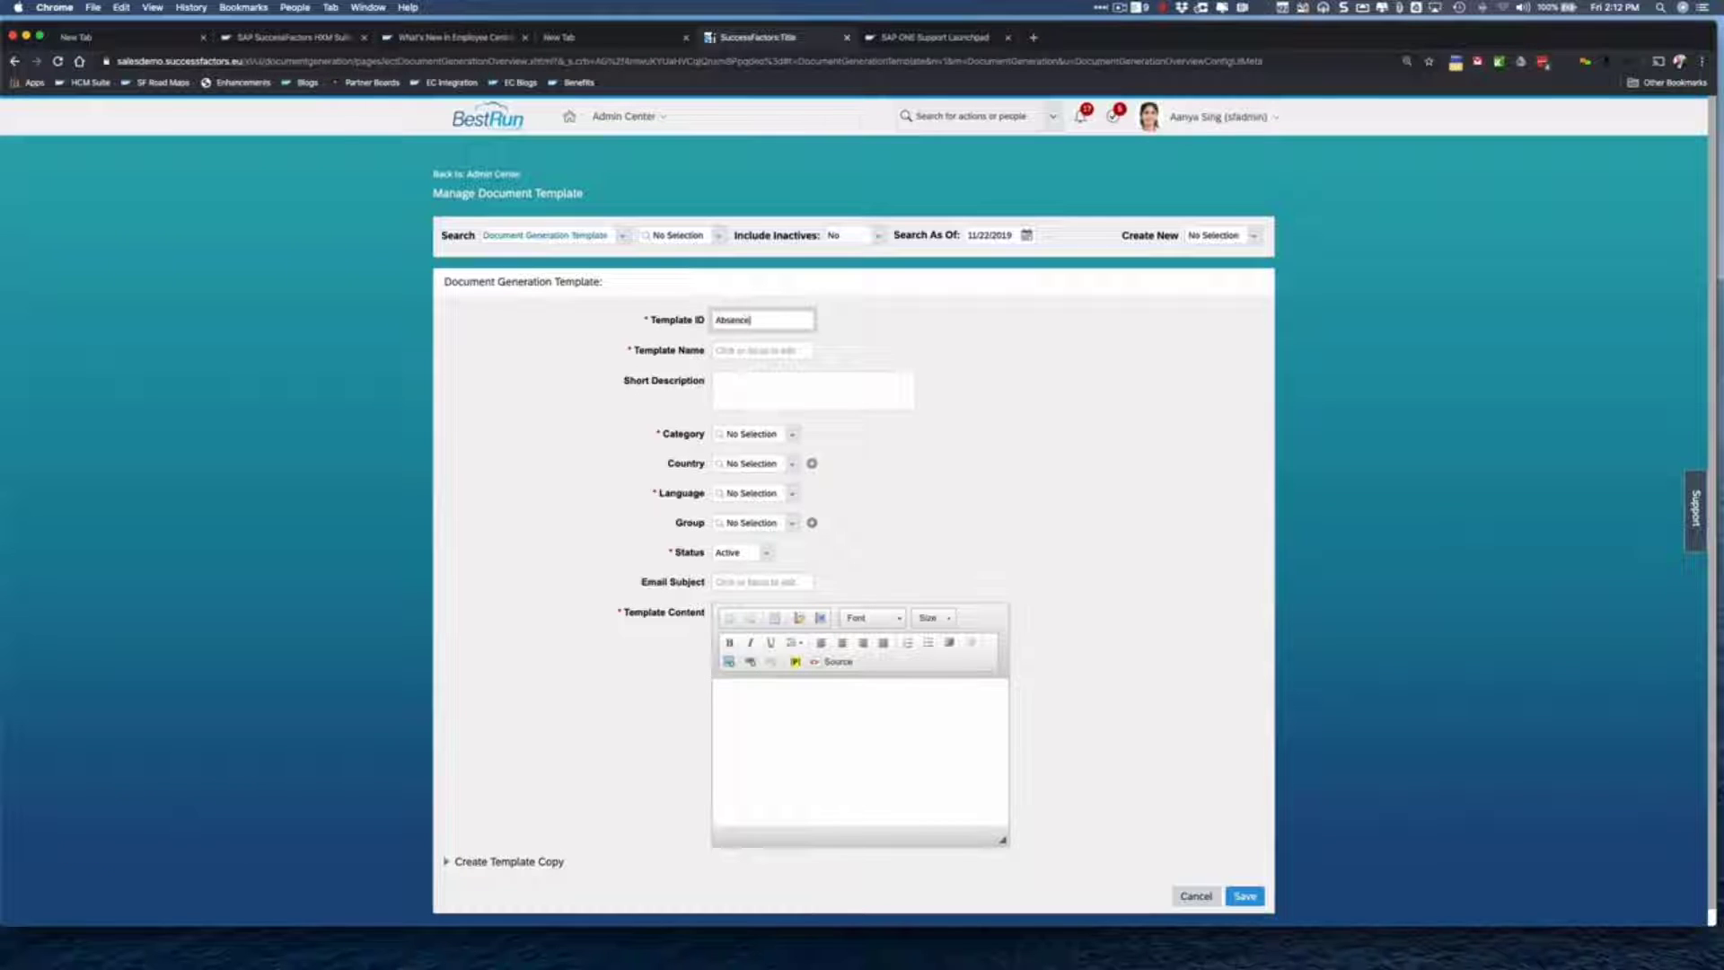
{"action": "type", "text": "RequestApproval"}
{"action": "key", "text": "Tab"}
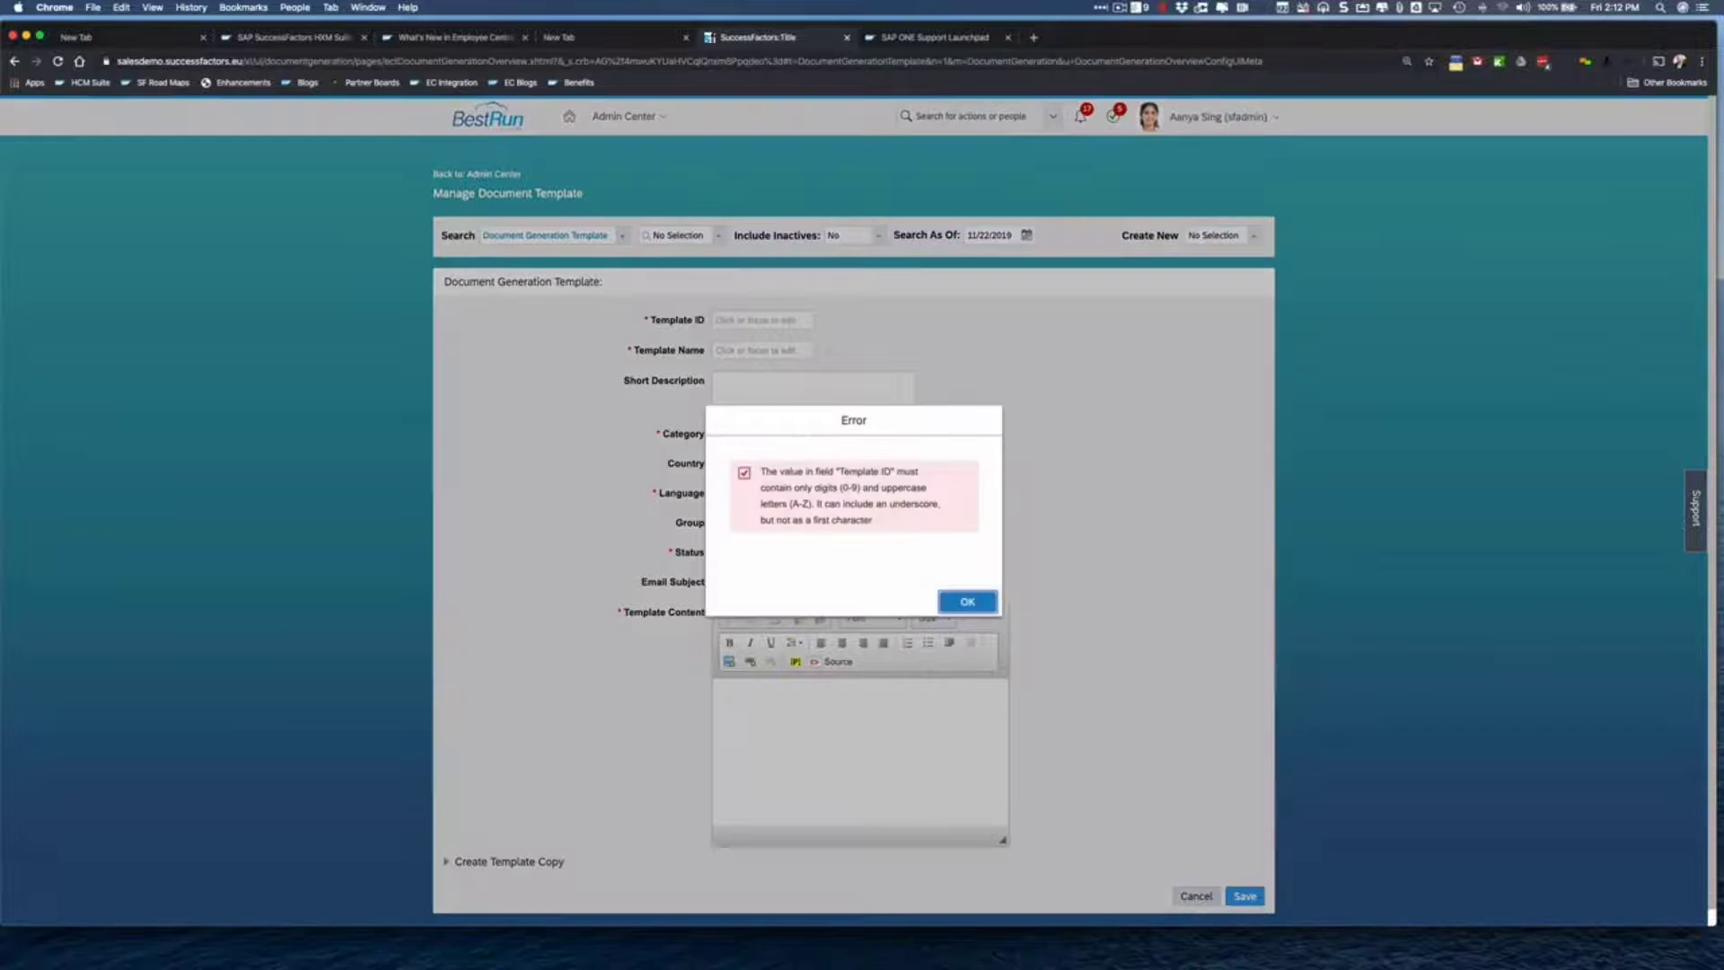
{"action": "left_click", "coordinate": [967, 603]}
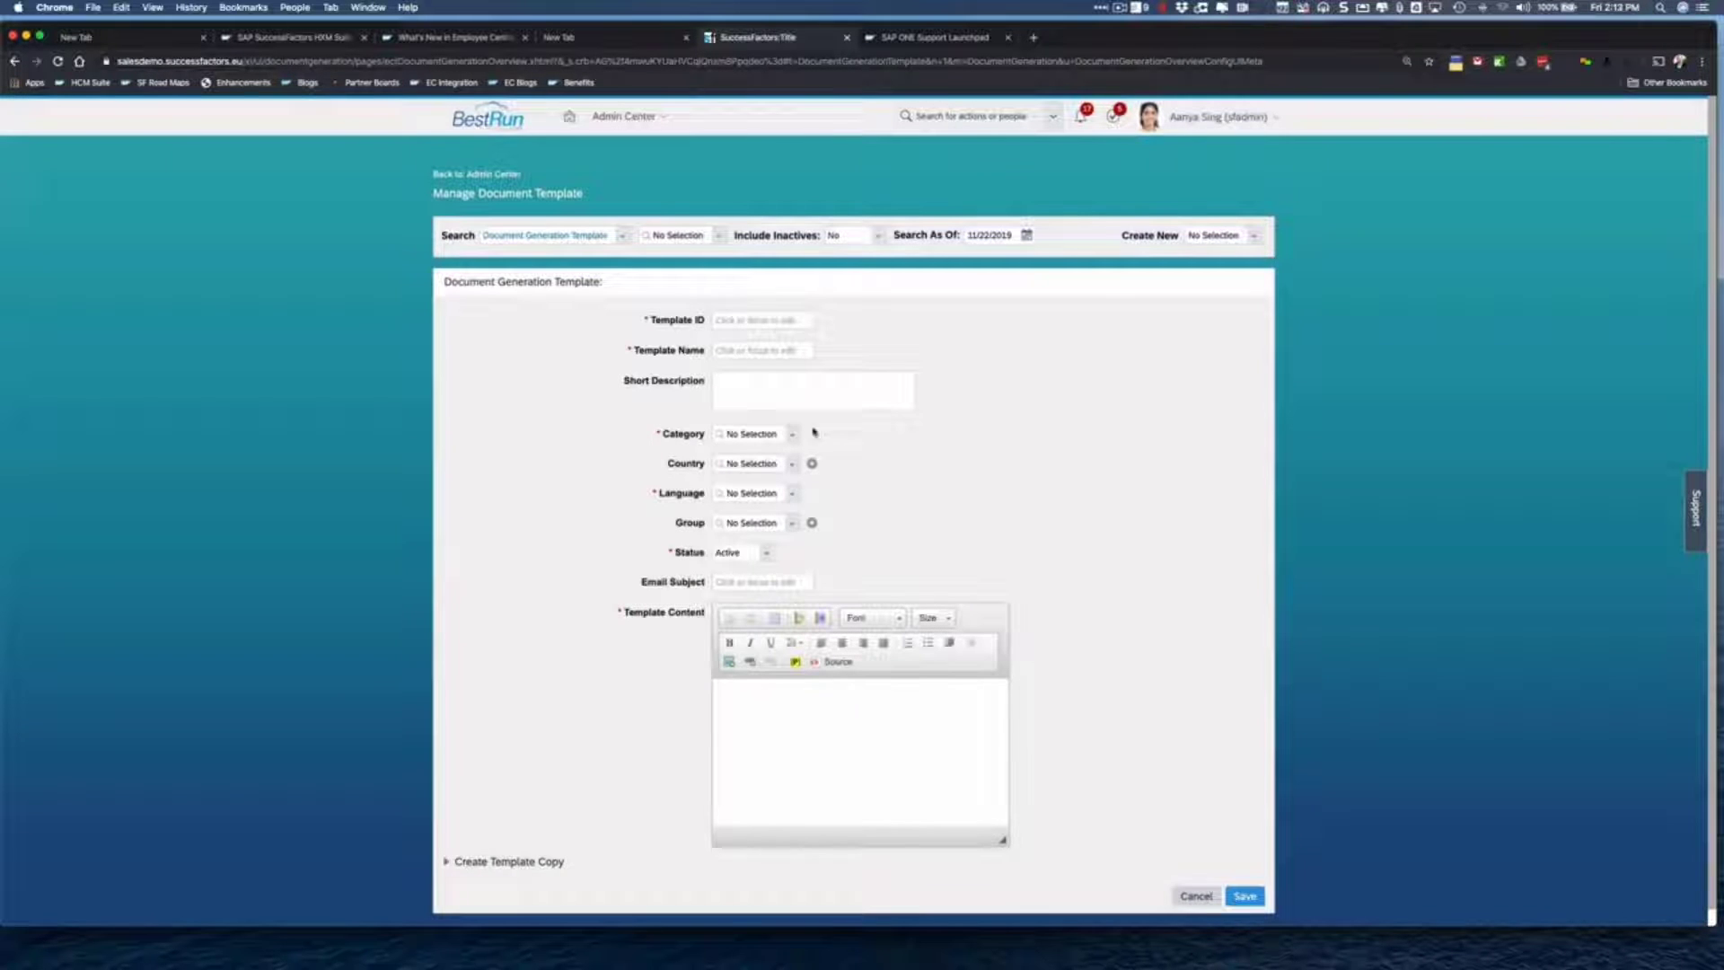
- Re-enter the Template ID in uppercase as ABSENCEREQUEST_APPROVAL
{"action": "left_click", "coordinate": [747, 323]}
{"action": "type", "text": "ABSENCE"}
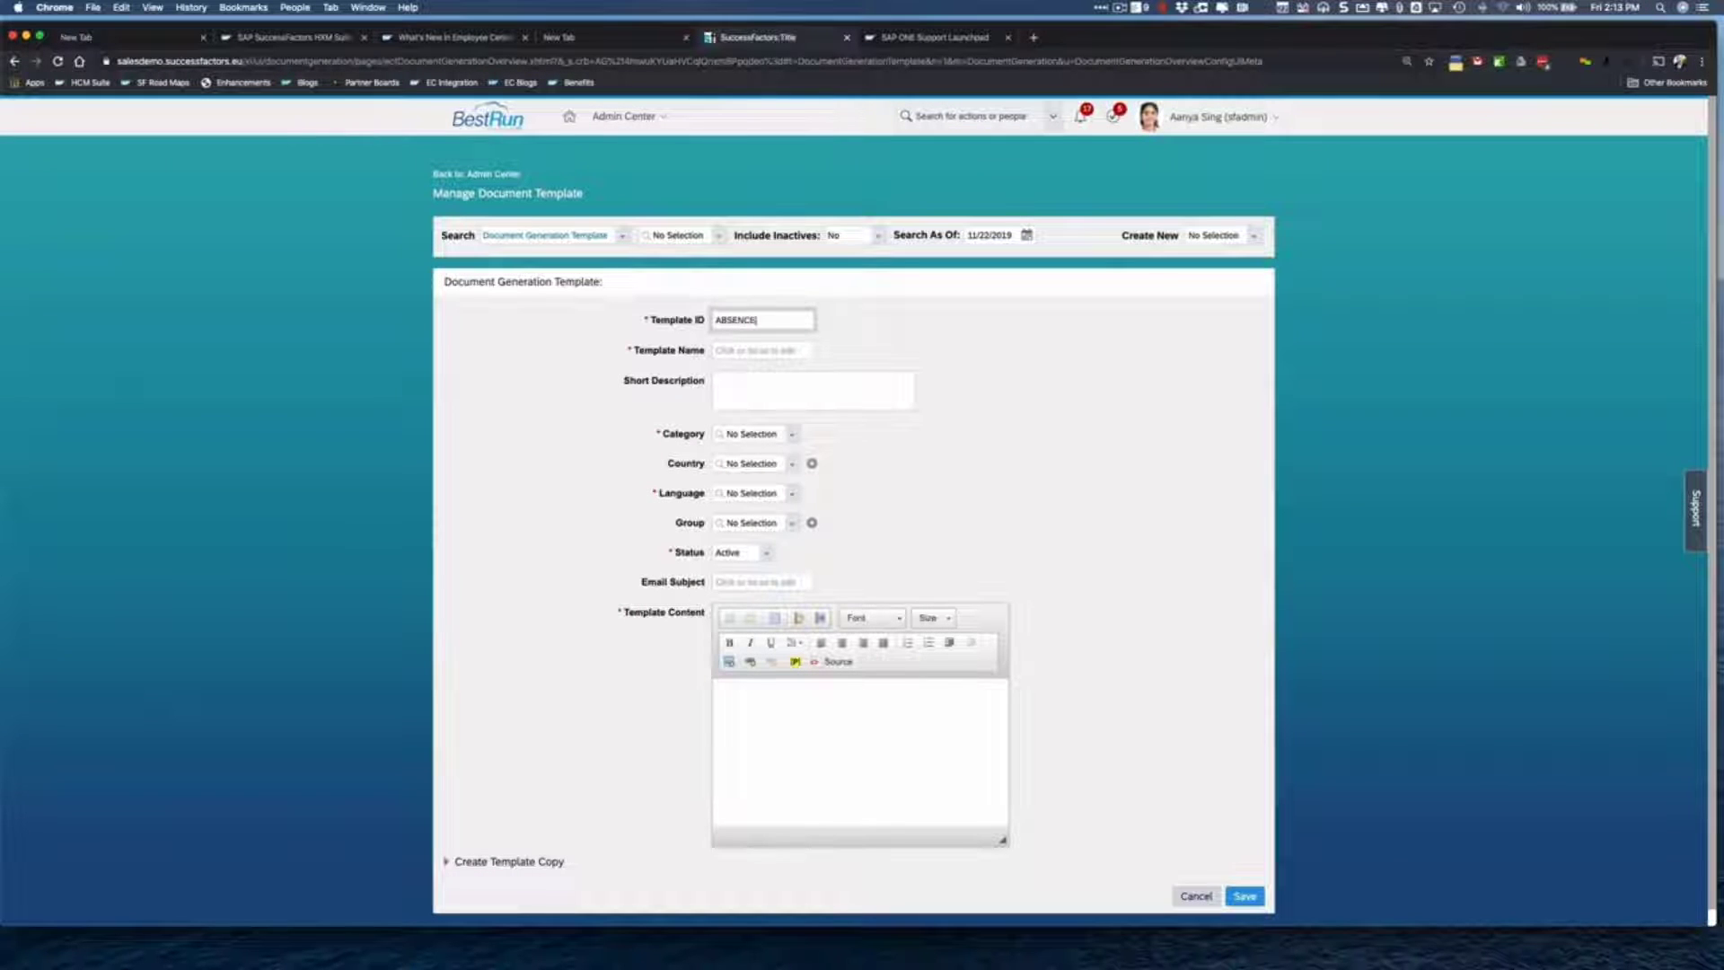
{"action": "type", "text": "Re"}
{"action": "key", "text": "BackSpace"}
{"action": "type", "text": "EQUESTA"}
{"action": "key", "text": "BackSpace"}
{"action": "key", "text": "BackSpace"}
{"action": "key", "text": "BackSpace"}
{"action": "type", "text": "_APPROVAL"}
- Name the template Absence Request Approval and set its category to Workflow
{"action": "left_click", "coordinate": [763, 350]}
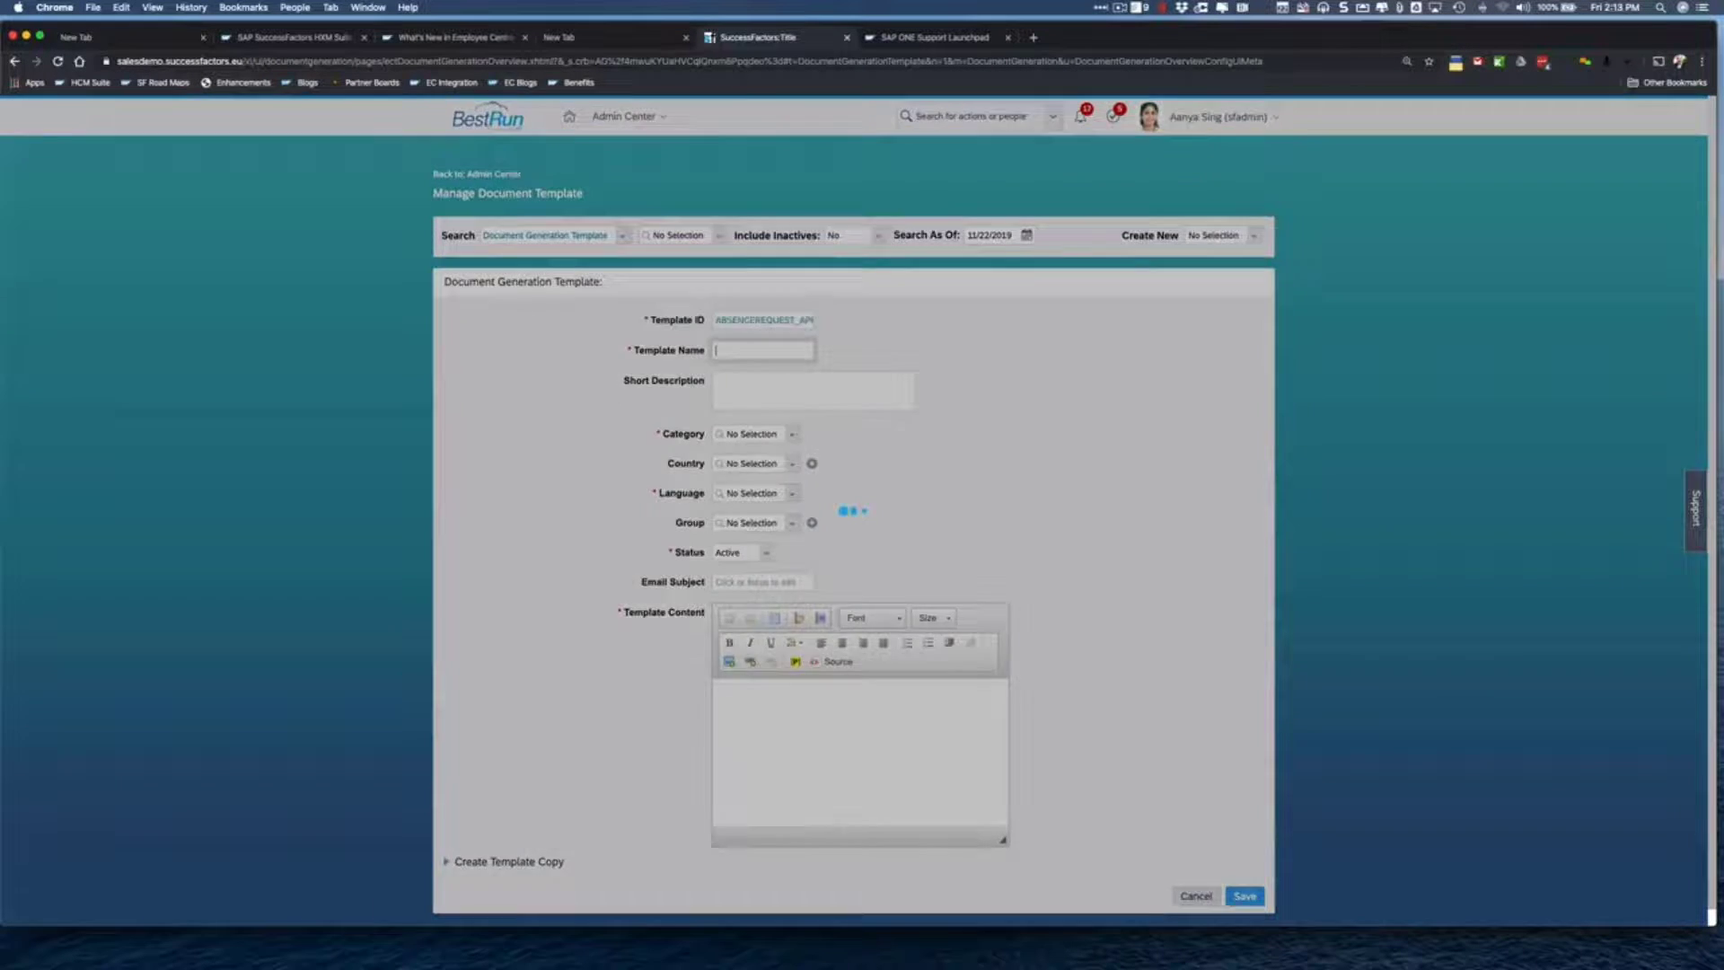
{"action": "type", "text": "Absence Request Approval"}
{"action": "key", "text": "Tab"}
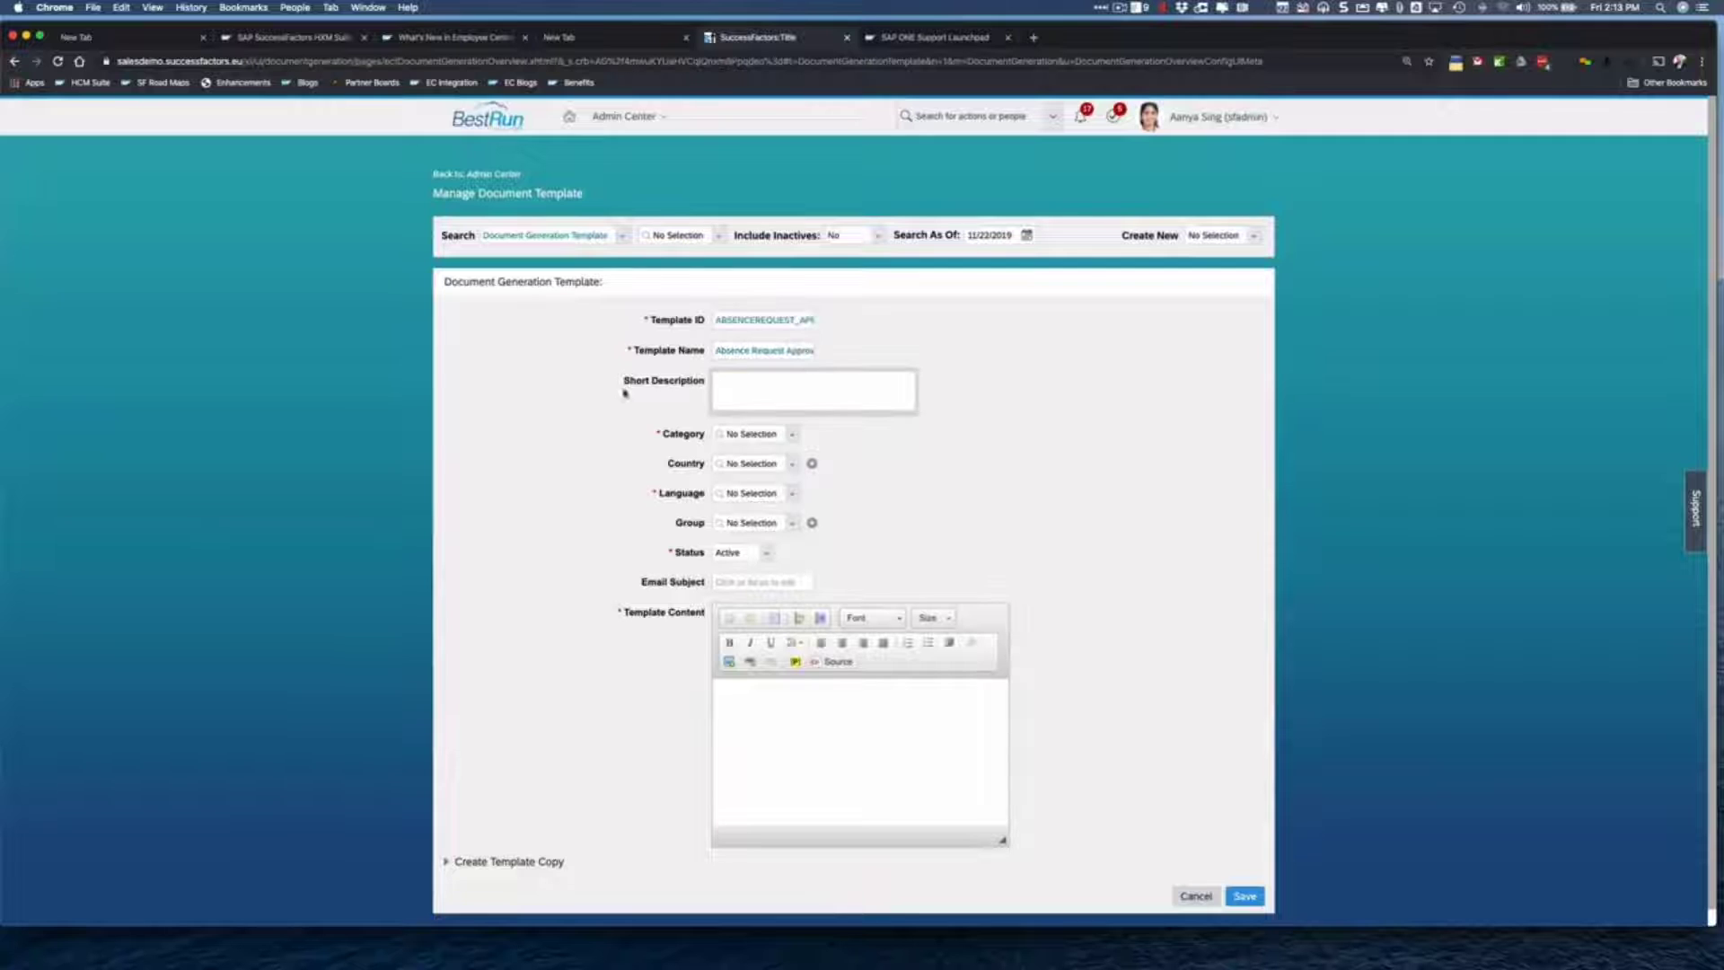
{"action": "left_click", "coordinate": [795, 436]}
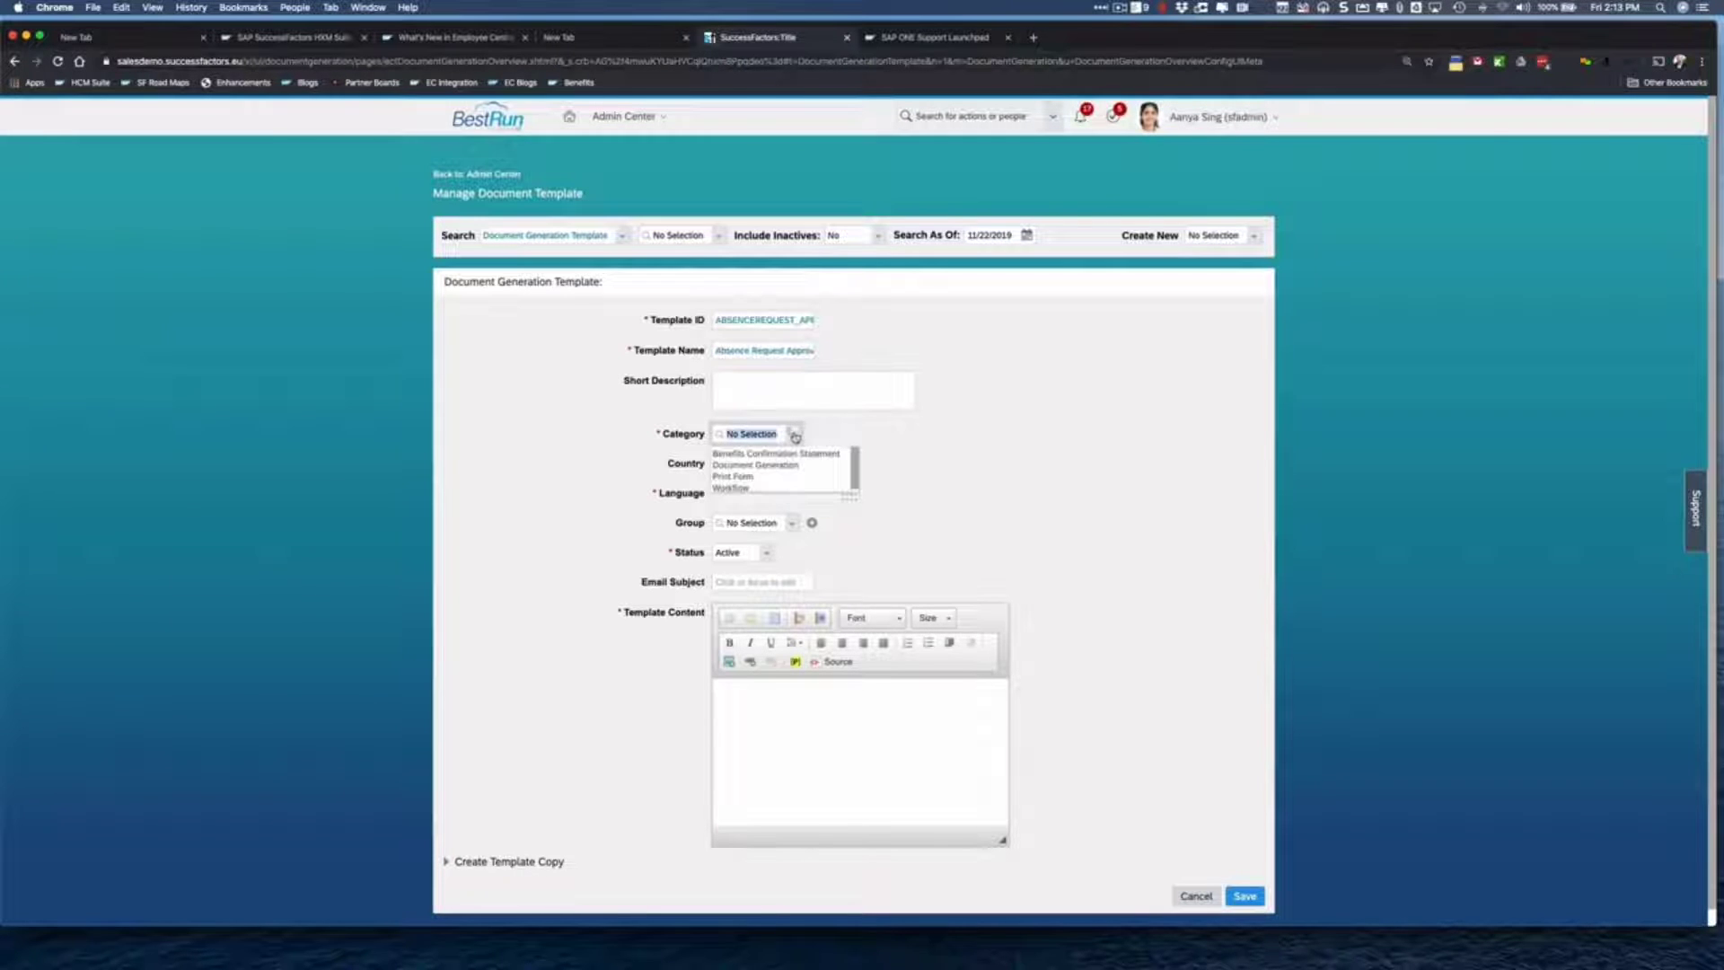
{"action": "left_click", "coordinate": [732, 487]}
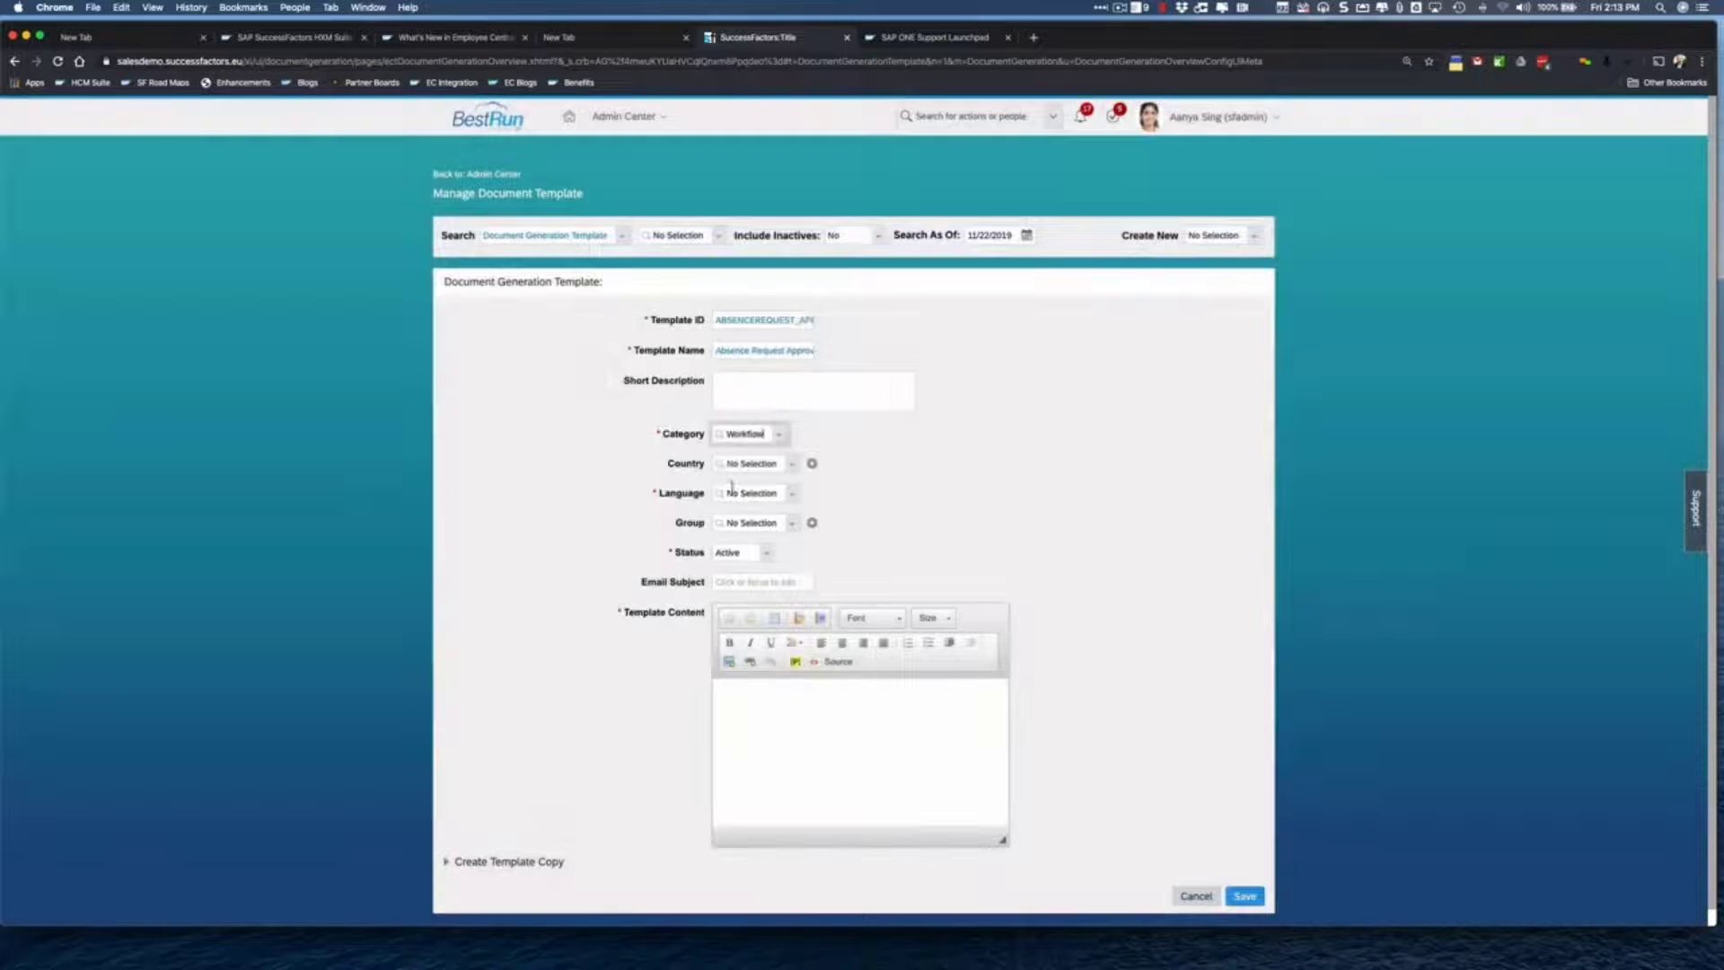
- Set the template language to English US and assign it to the Absence Request group
{"action": "left_click", "coordinate": [791, 493]}
{"action": "type", "text": "Engl"}
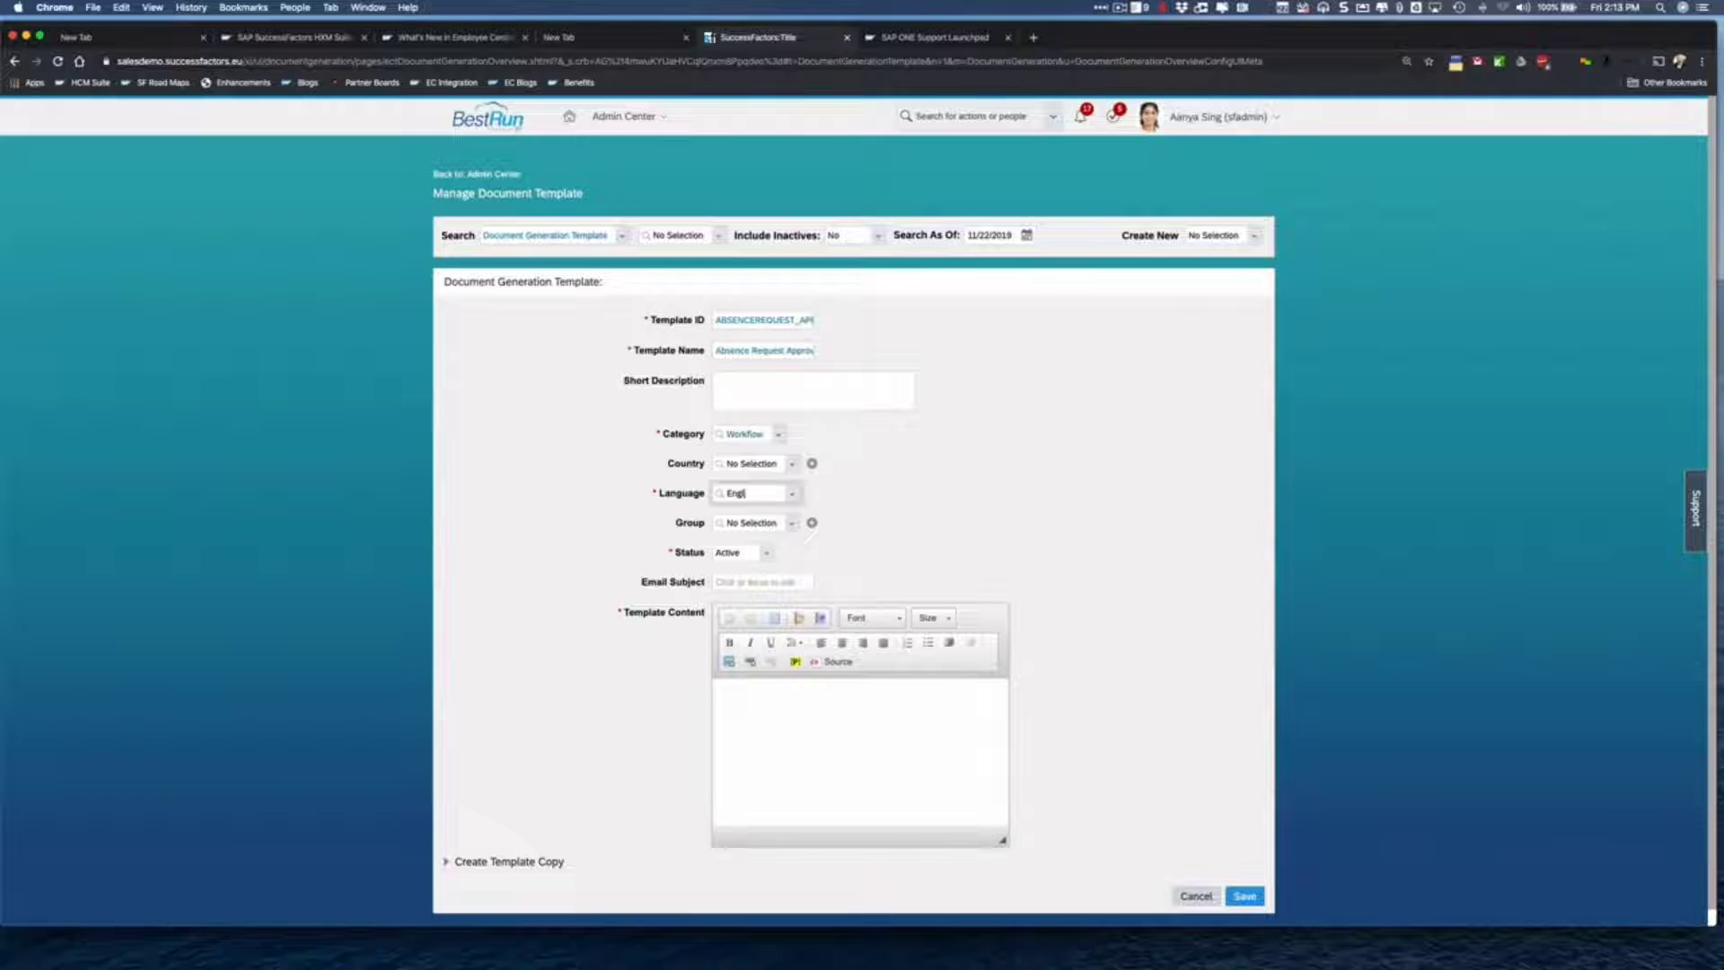
{"action": "left_click", "coordinate": [791, 527]}
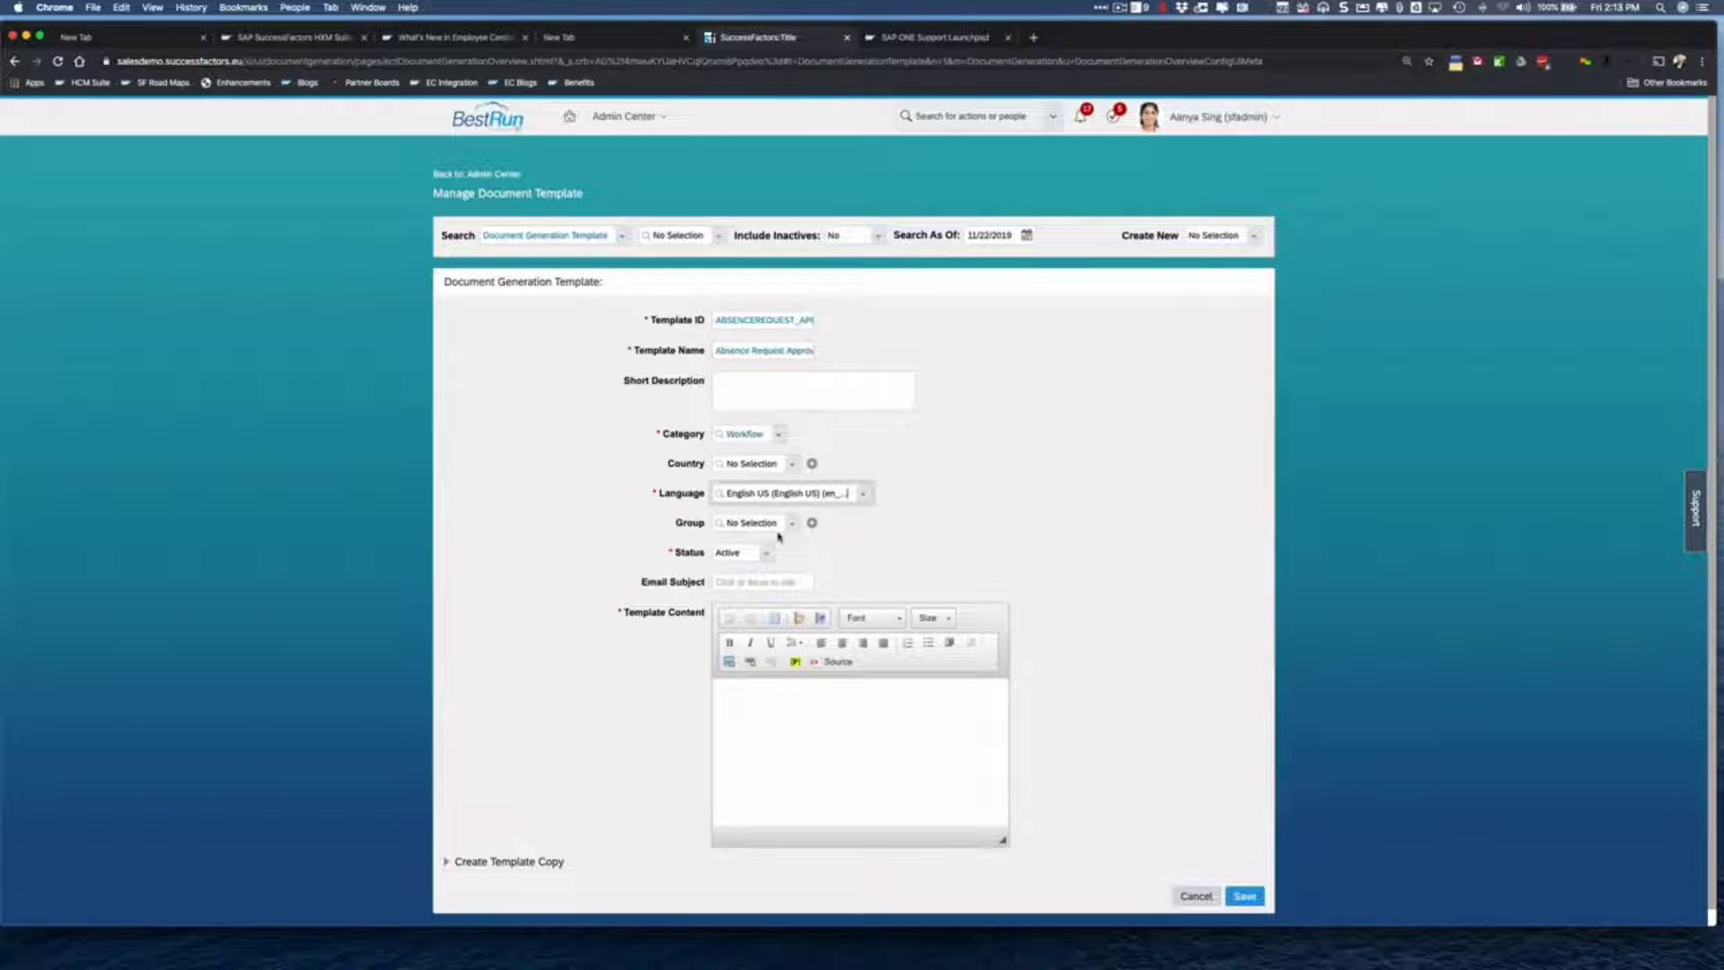
{"action": "left_click", "coordinate": [791, 524]}
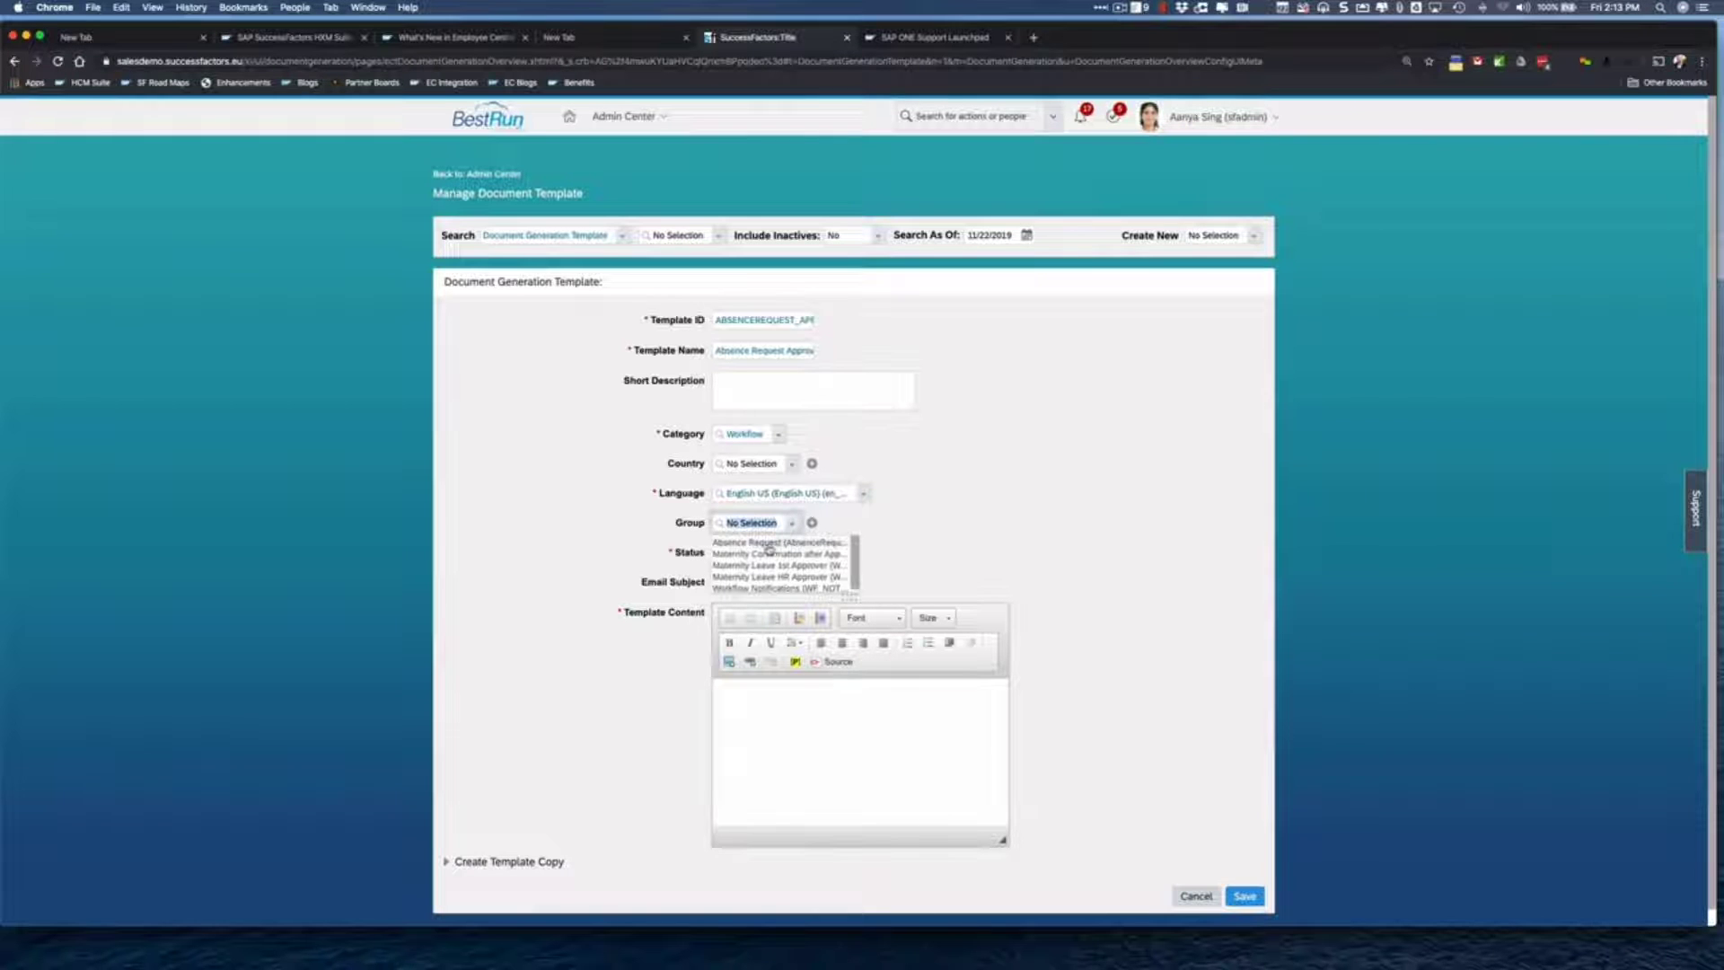
{"action": "left_click", "coordinate": [770, 544]}
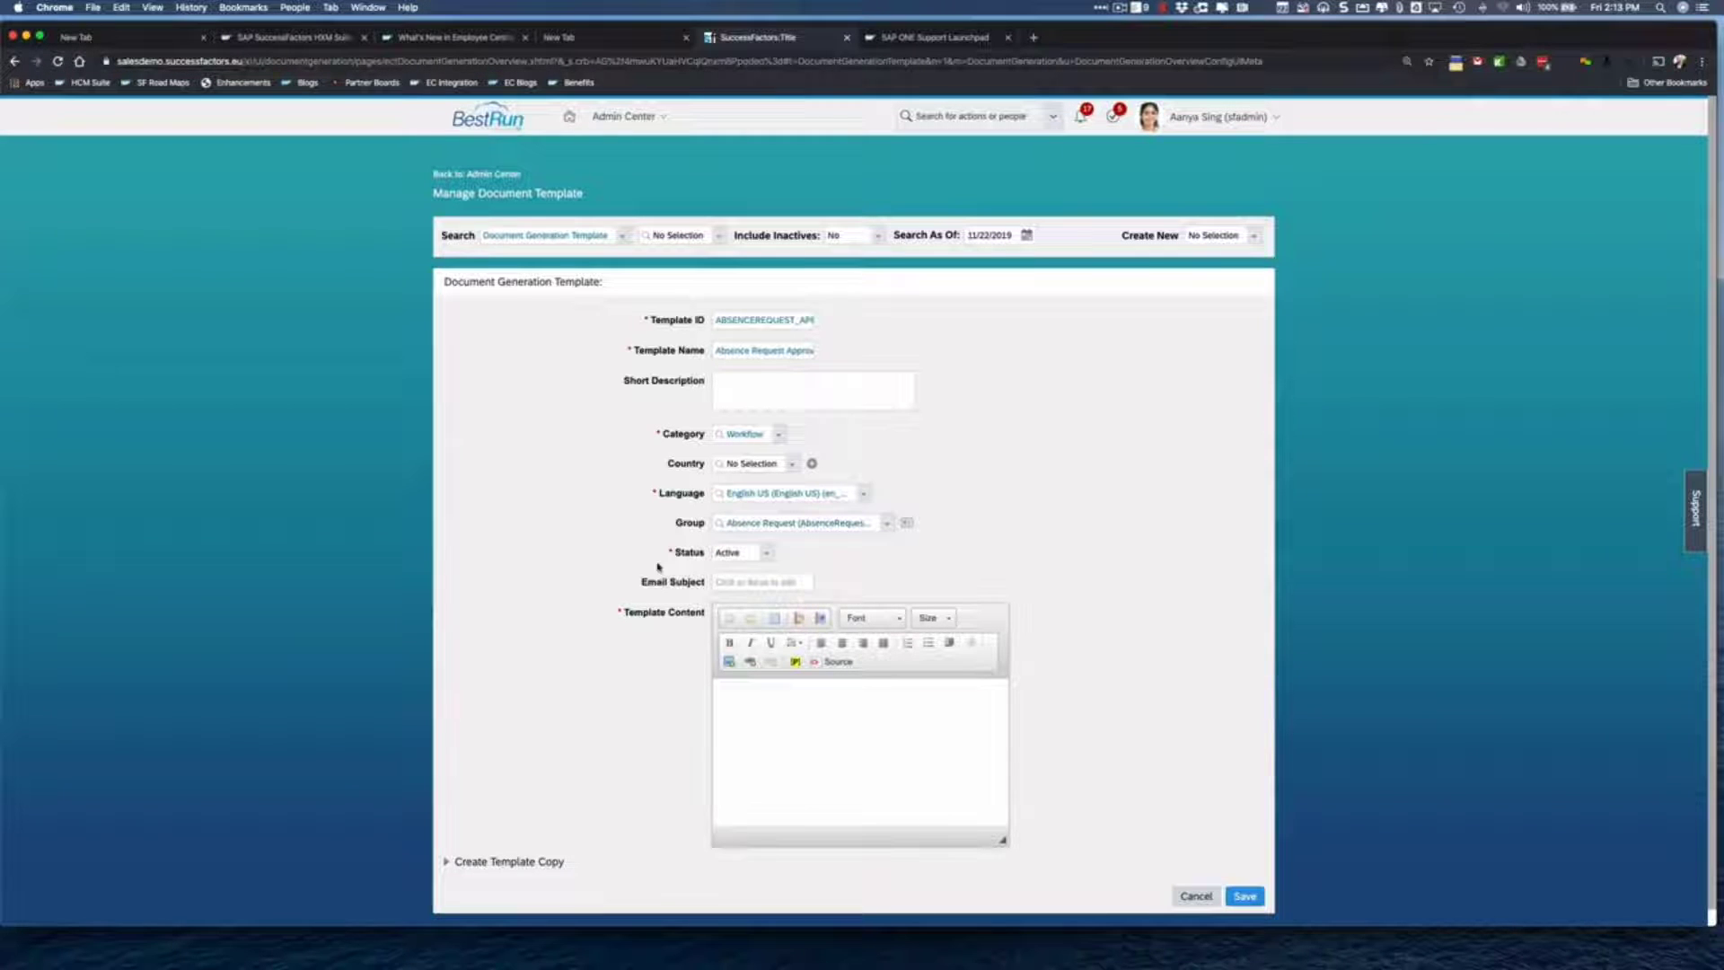
- Paste the prepared leave-approval email text into Template Content and add a colon
{"action": "left_click", "coordinate": [717, 706]}
{"action": "type", "text": "[[Subject Name]] has requested time off from [[Start Date]] until [[End Date]] with the following comment  [[Initiator Comment]] To approve, decline or delegate this leave click [[Workflow Link]] Your HR Team"}
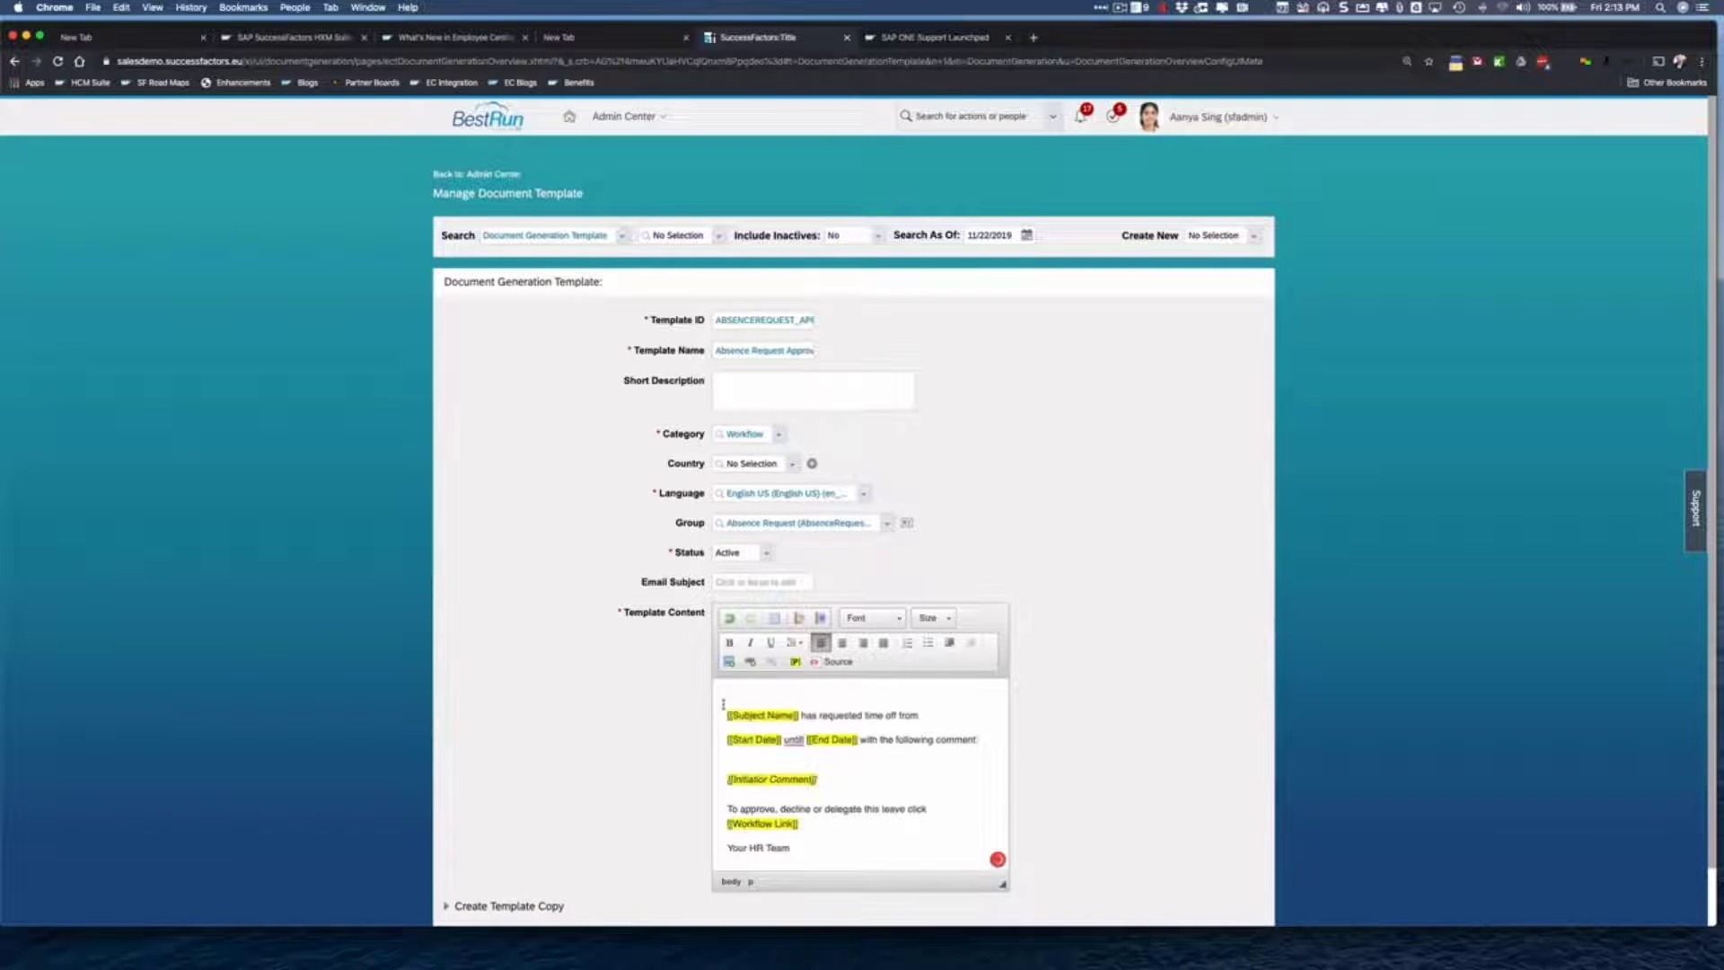
{"action": "scroll", "coordinate": [859, 779], "scroll_direction": "down", "scroll_amount": 1}
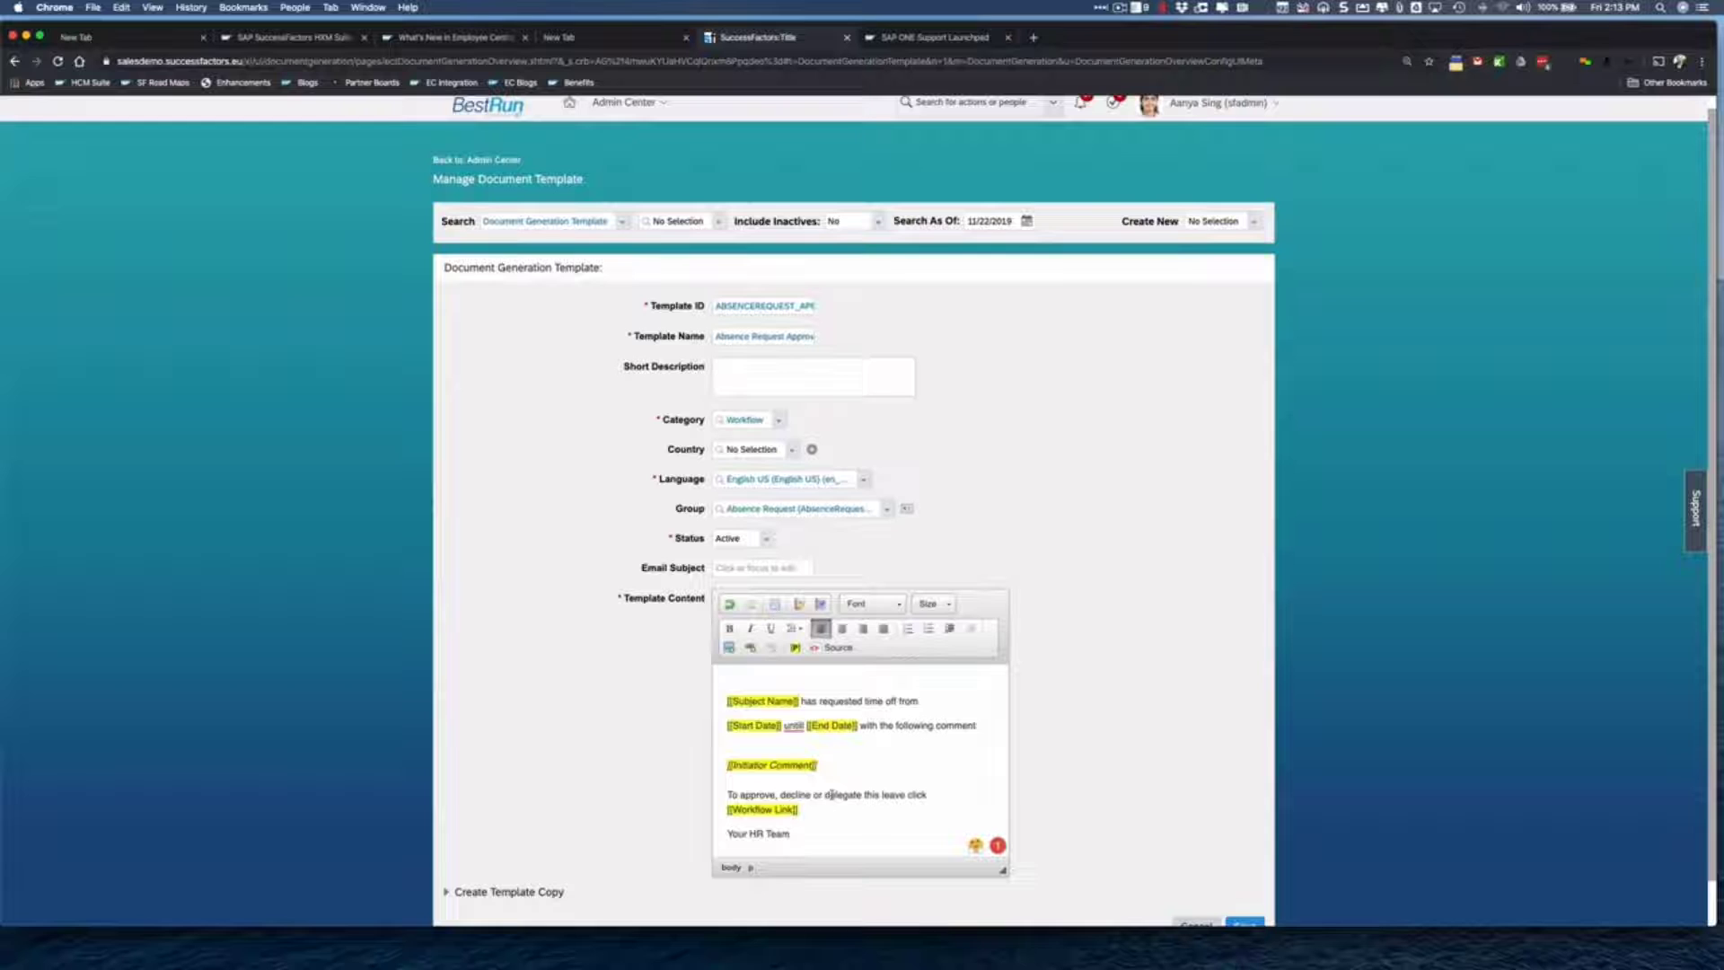
{"action": "type", "text": ":"}
- Insert a TEST placeholder over the words 'leave click', then undo it
{"action": "left_click_drag", "start_coordinate": [929, 796], "coordinate": [883, 798]}
{"action": "left_click", "coordinate": [796, 647]}
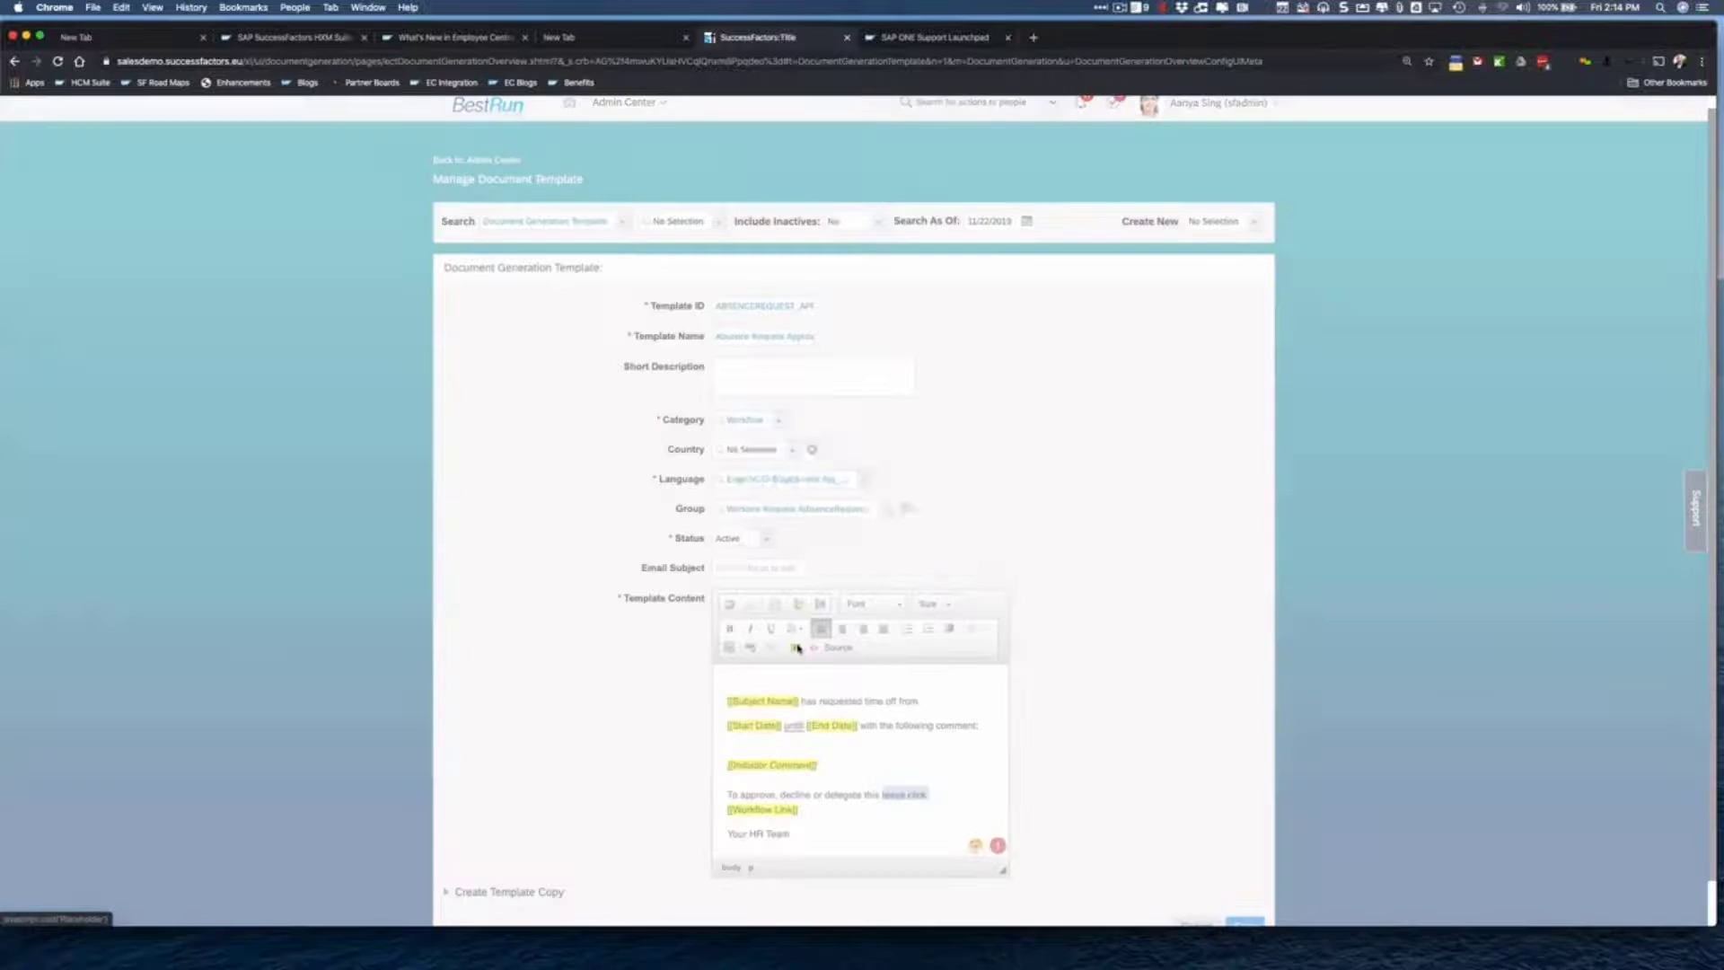
{"action": "left_click", "coordinate": [751, 504]}
{"action": "type", "text": "TEST"}
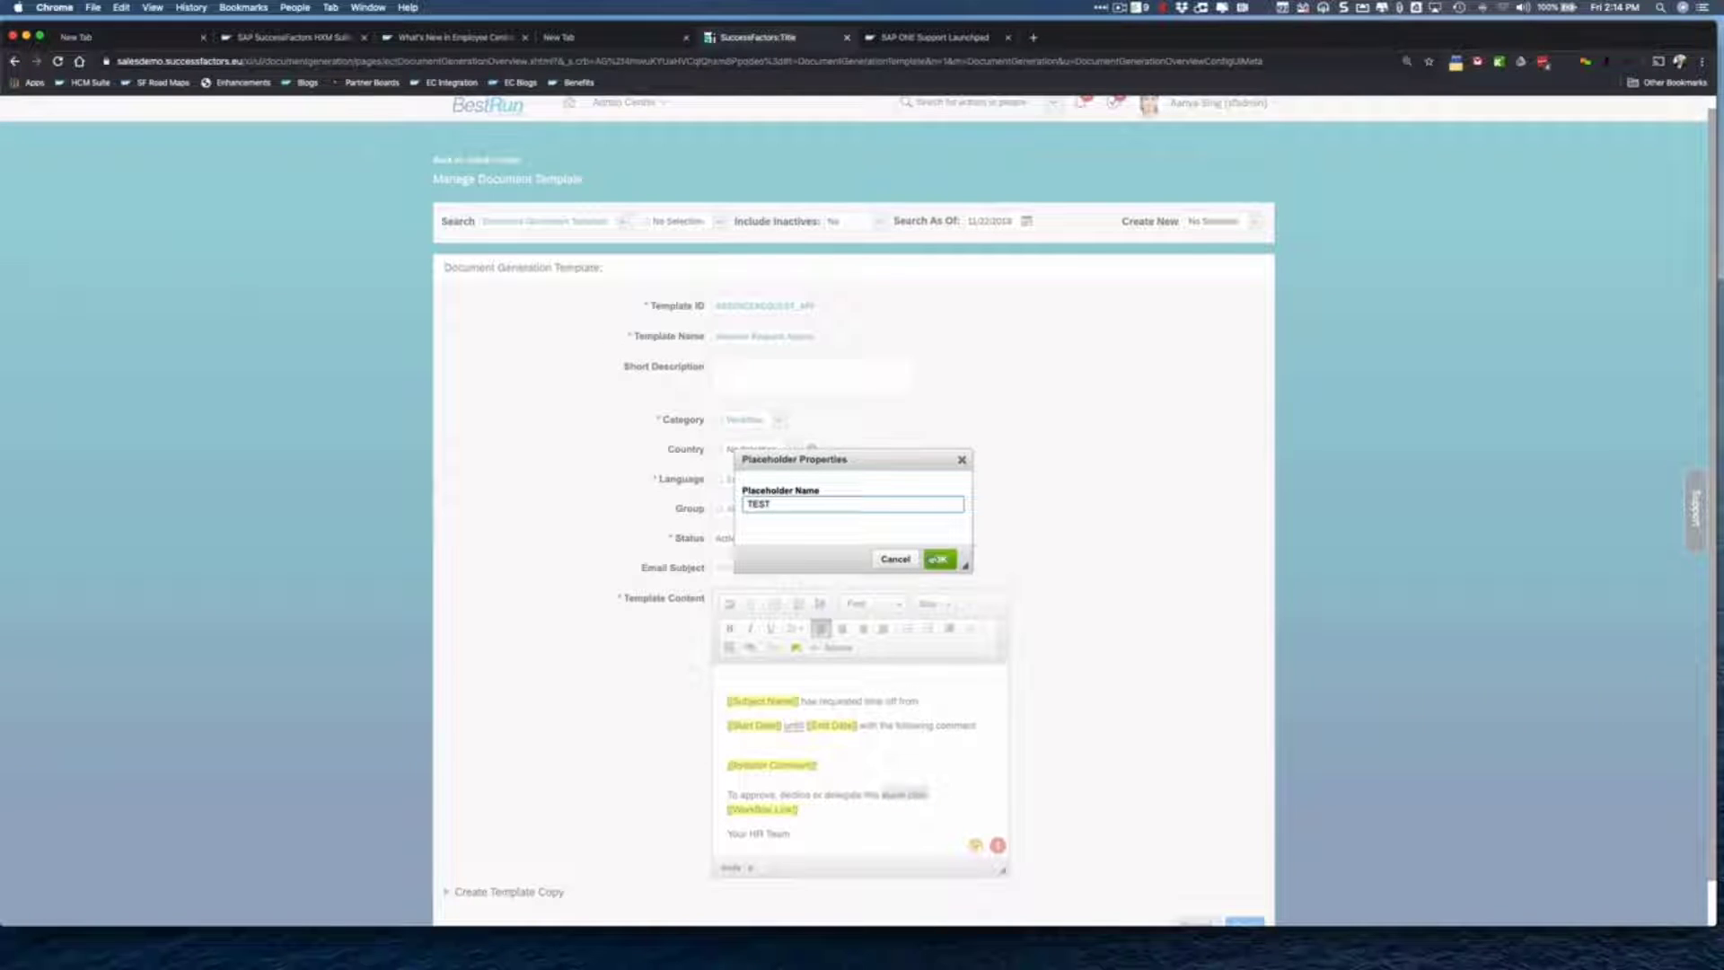
{"action": "left_click", "coordinate": [934, 561]}
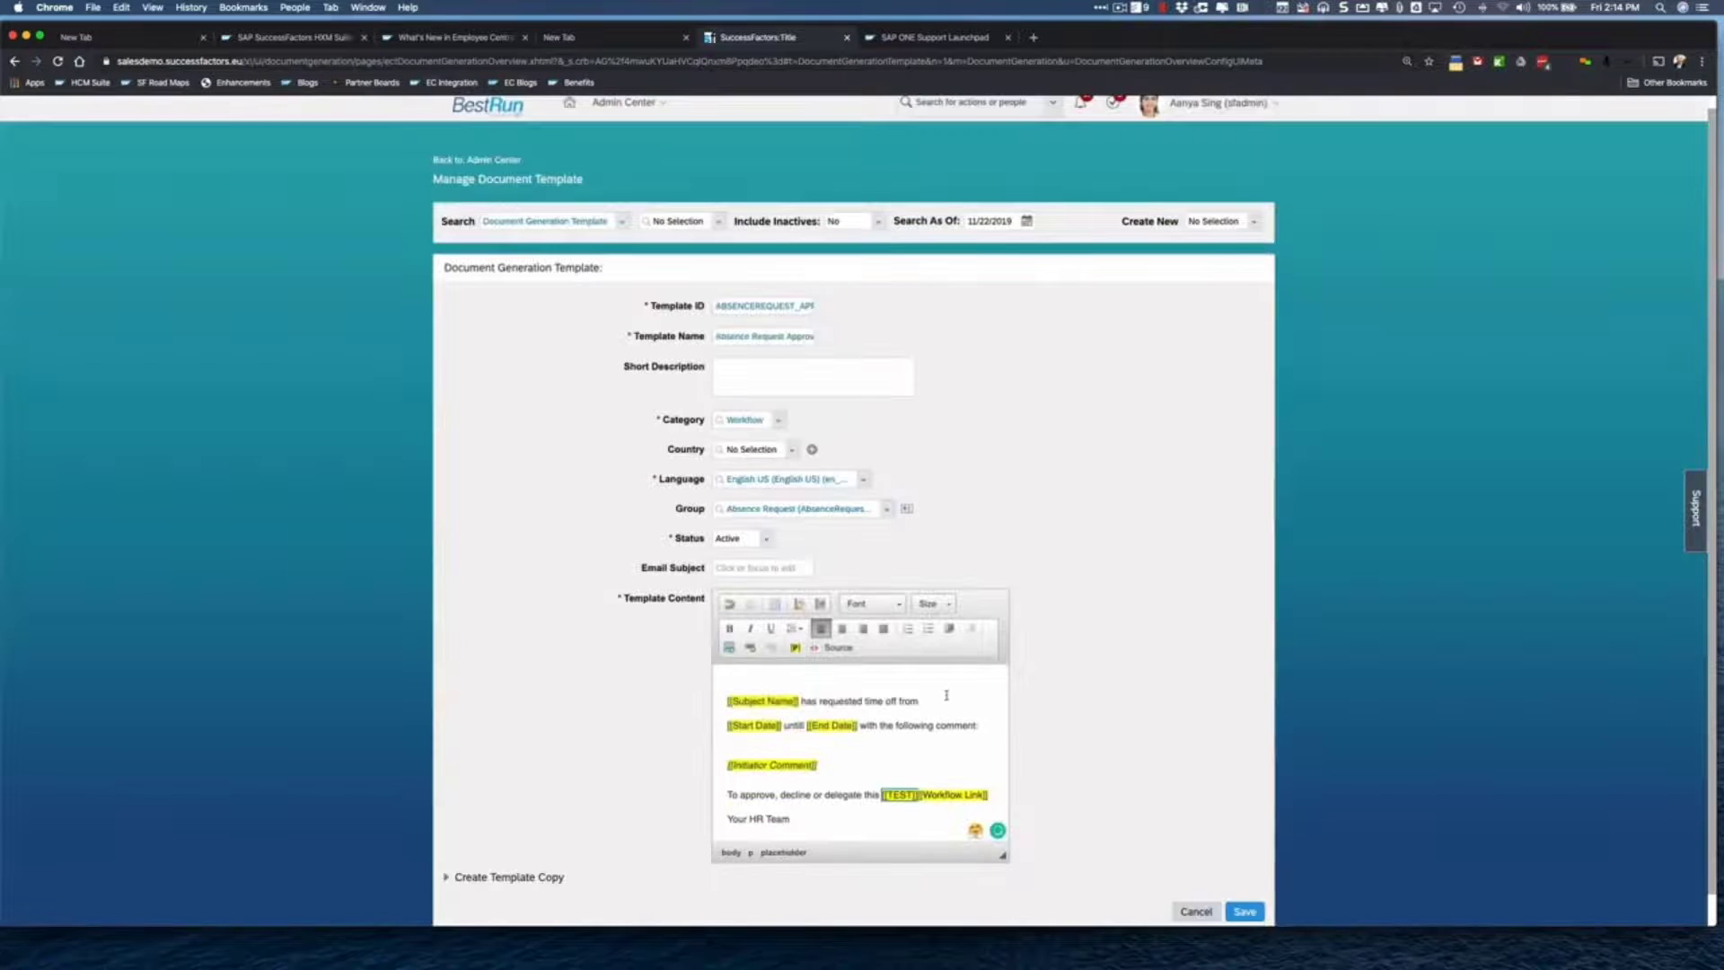
{"action": "key", "text": "super+z"}
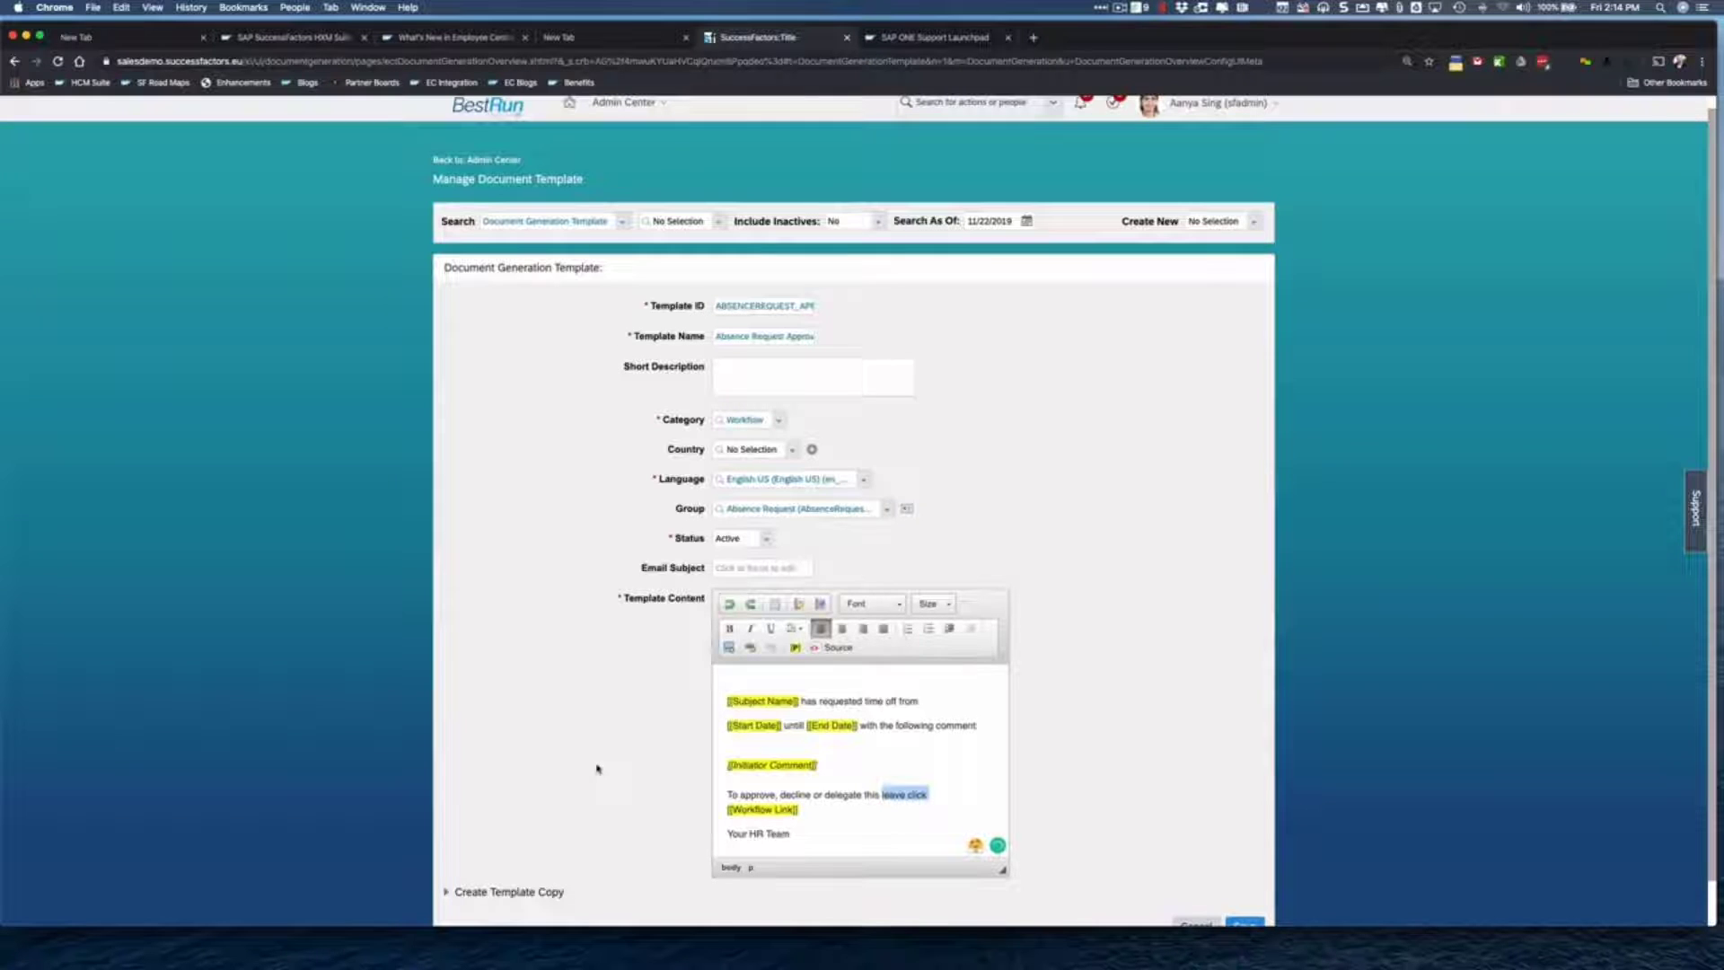
- Set the email subject to 'Time off request for [[Subject Name]]'
{"action": "left_click", "coordinate": [833, 774]}
{"action": "left_click", "coordinate": [759, 567]}
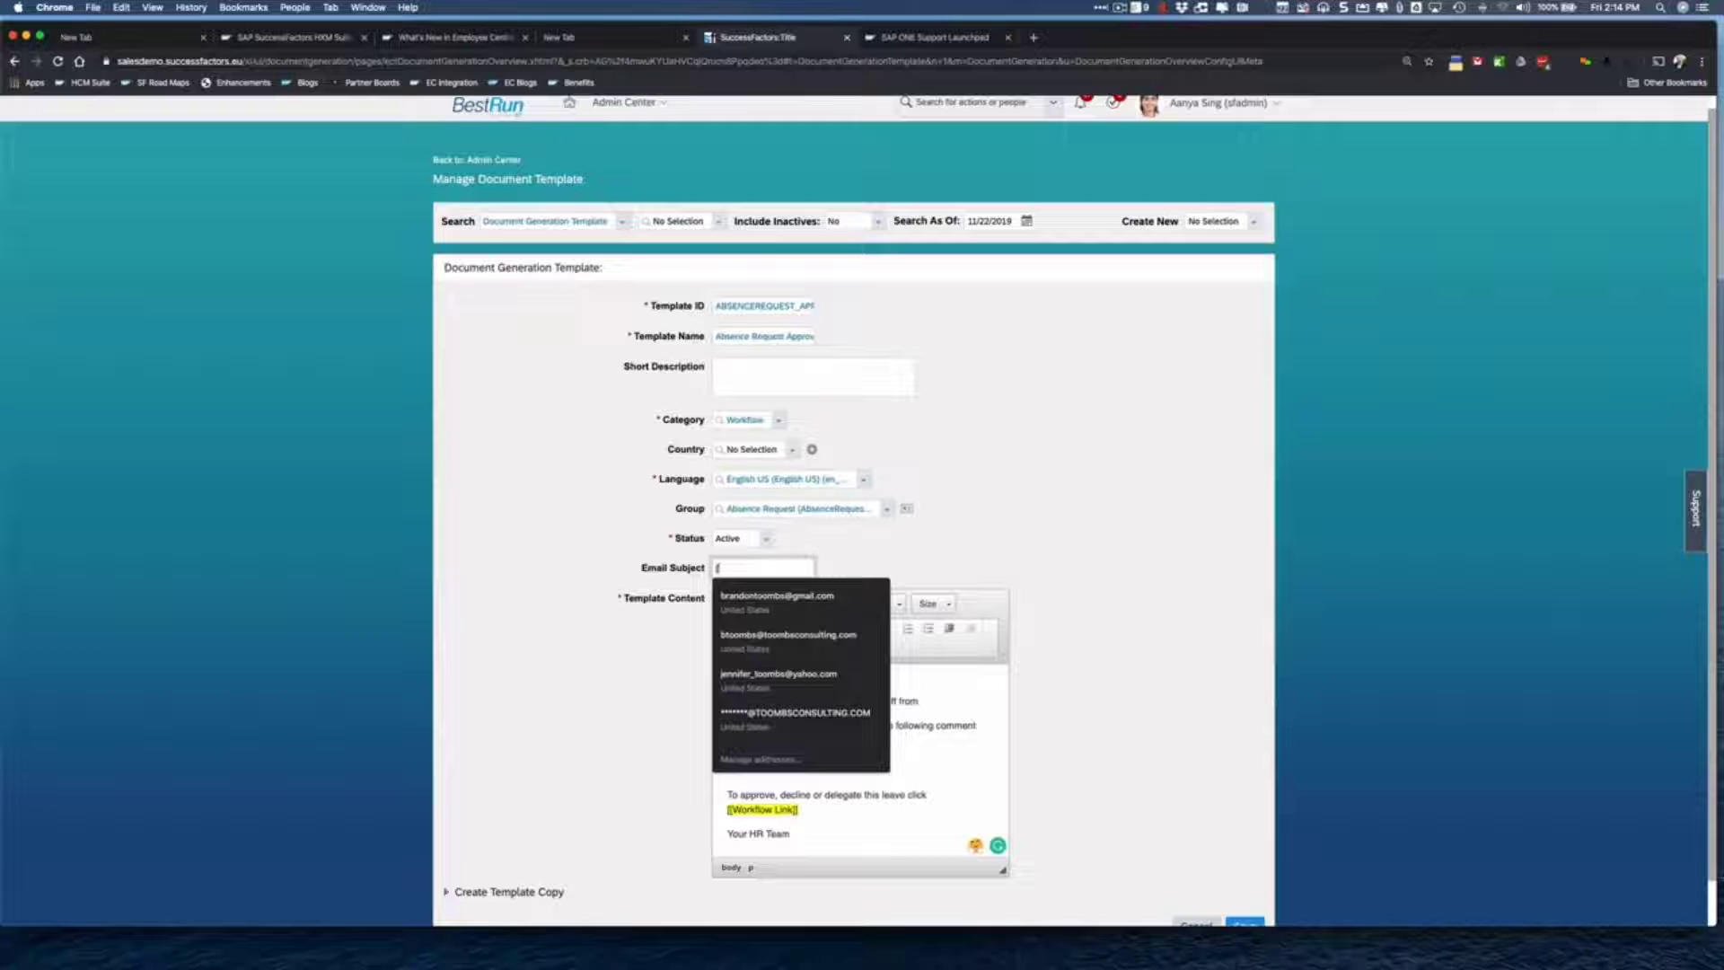
{"action": "type", "text": "[[S"}
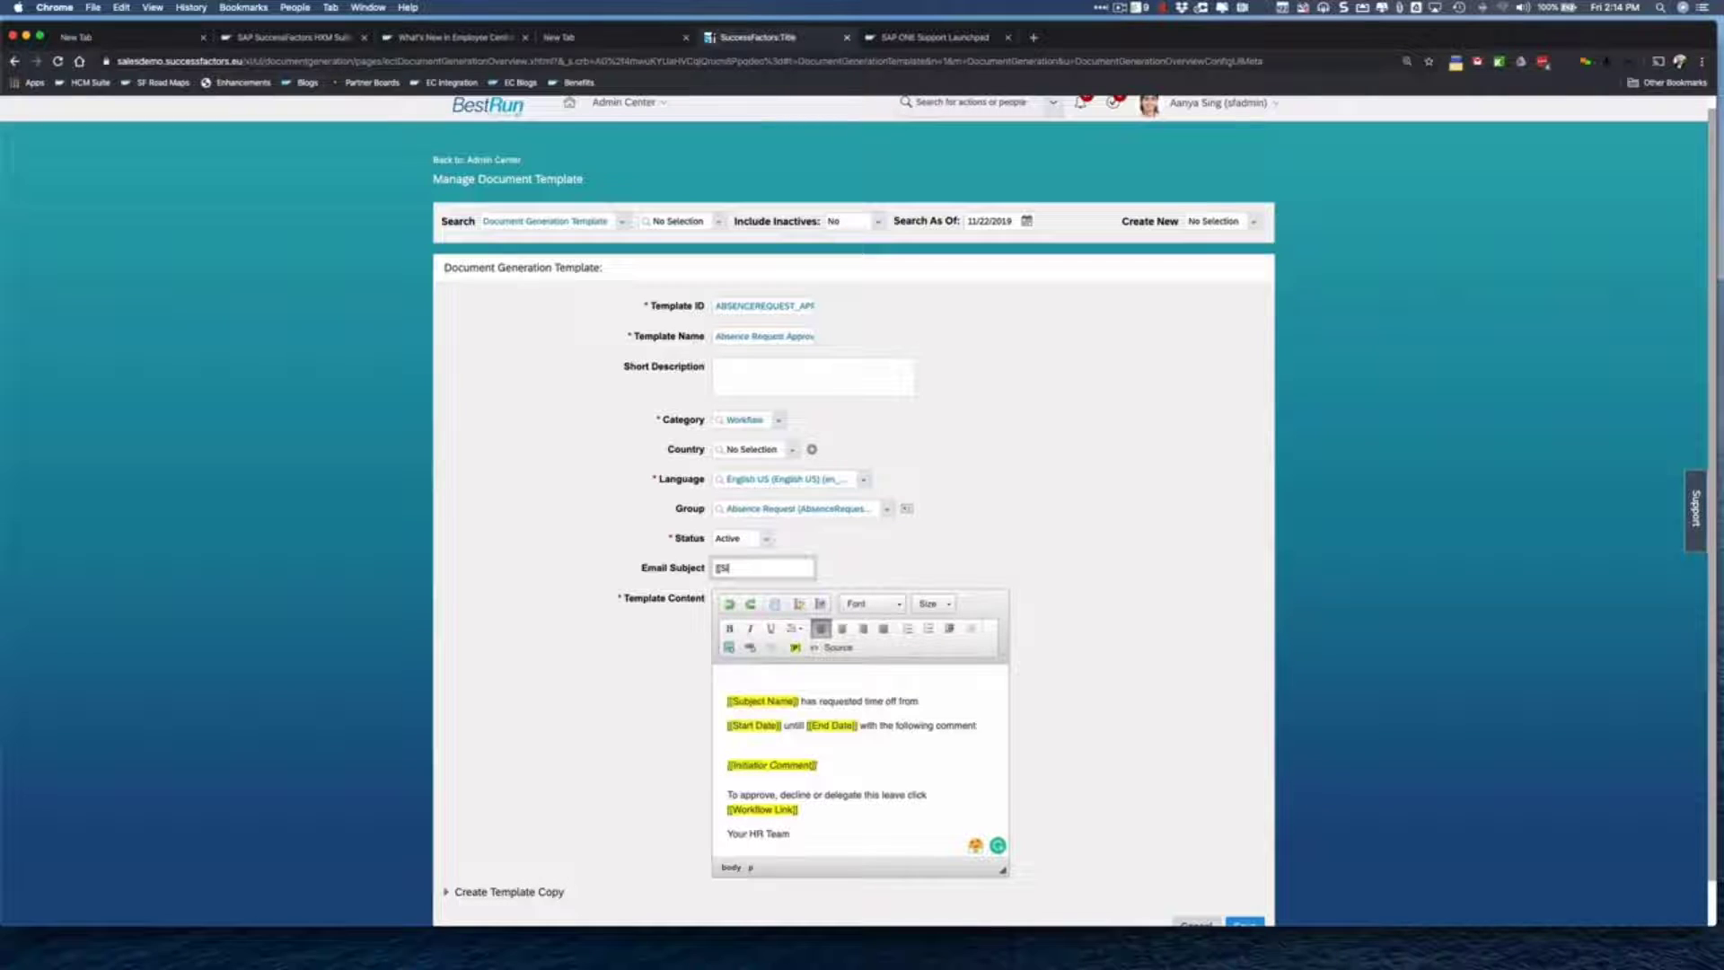
{"action": "type", "text": "ub"}
{"action": "key", "text": "BackSpace"}
{"action": "key", "text": "BackSpace"}
{"action": "key", "text": "BackSpace"}
{"action": "key", "text": "BackSpace"}
{"action": "key", "text": "BackSpace"}
{"action": "type", "text": "Time off requ"}
{"action": "type", "text": "[Subject Name]]"}
- Save the ABSENCEREQUEST_APPROVAL template
{"action": "left_click", "coordinate": [577, 697]}
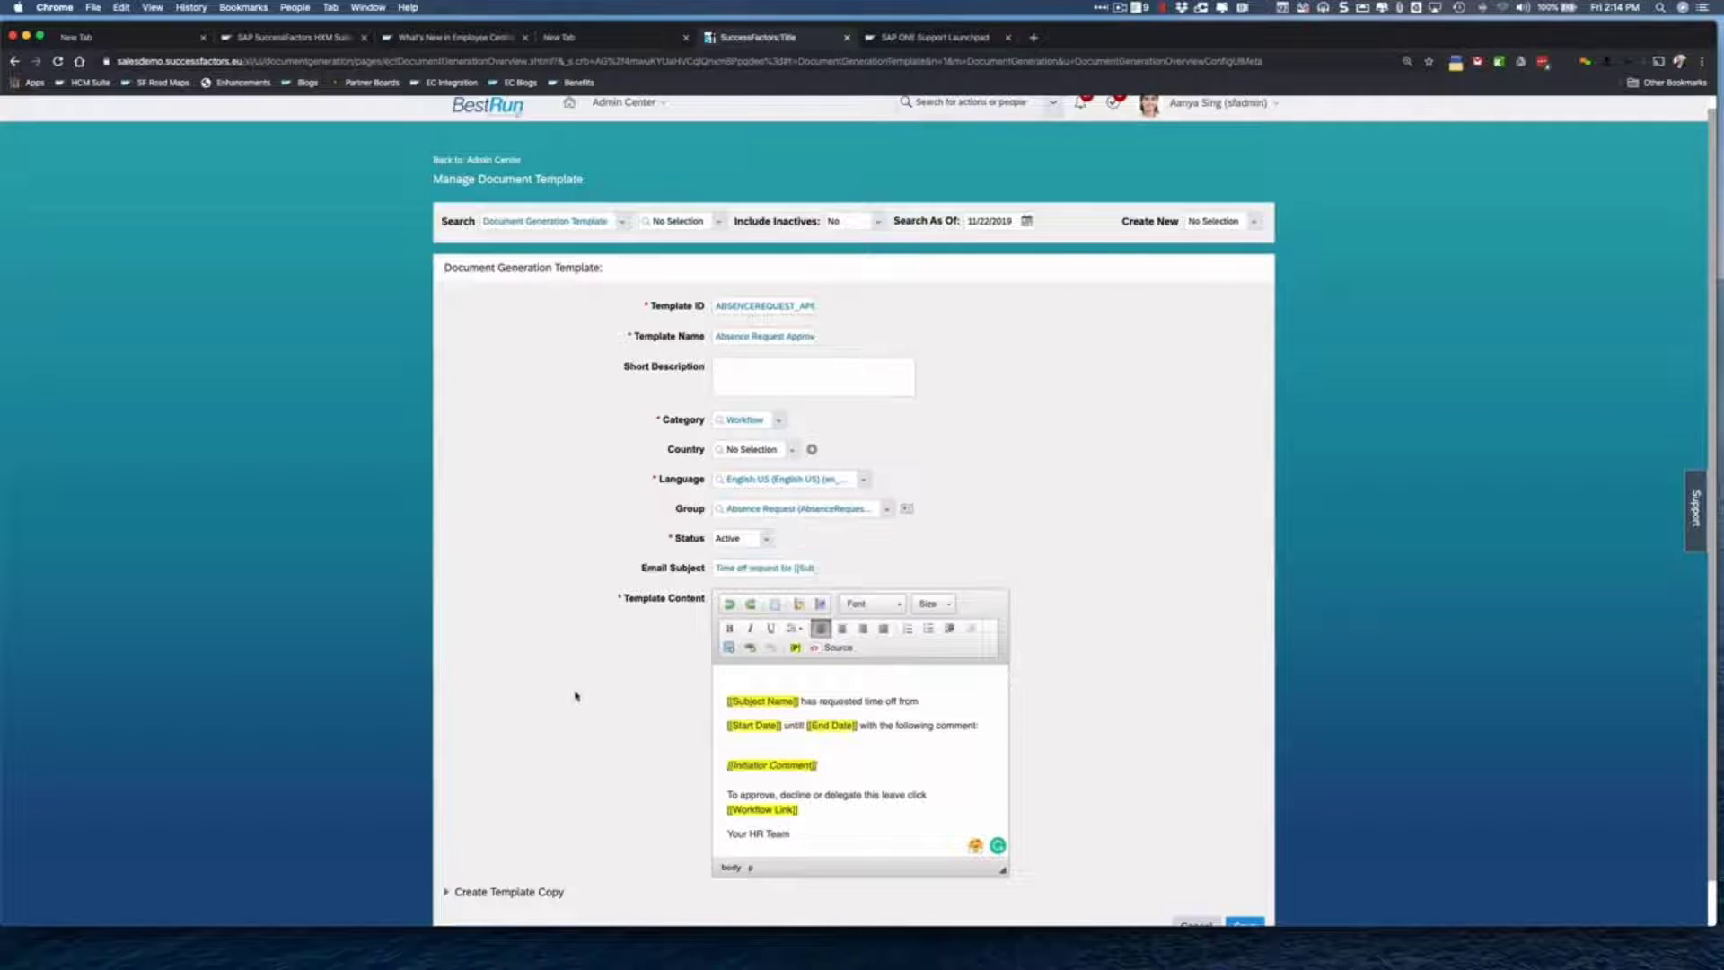
{"action": "scroll", "coordinate": [576, 696], "scroll_direction": "down", "scroll_amount": 2}
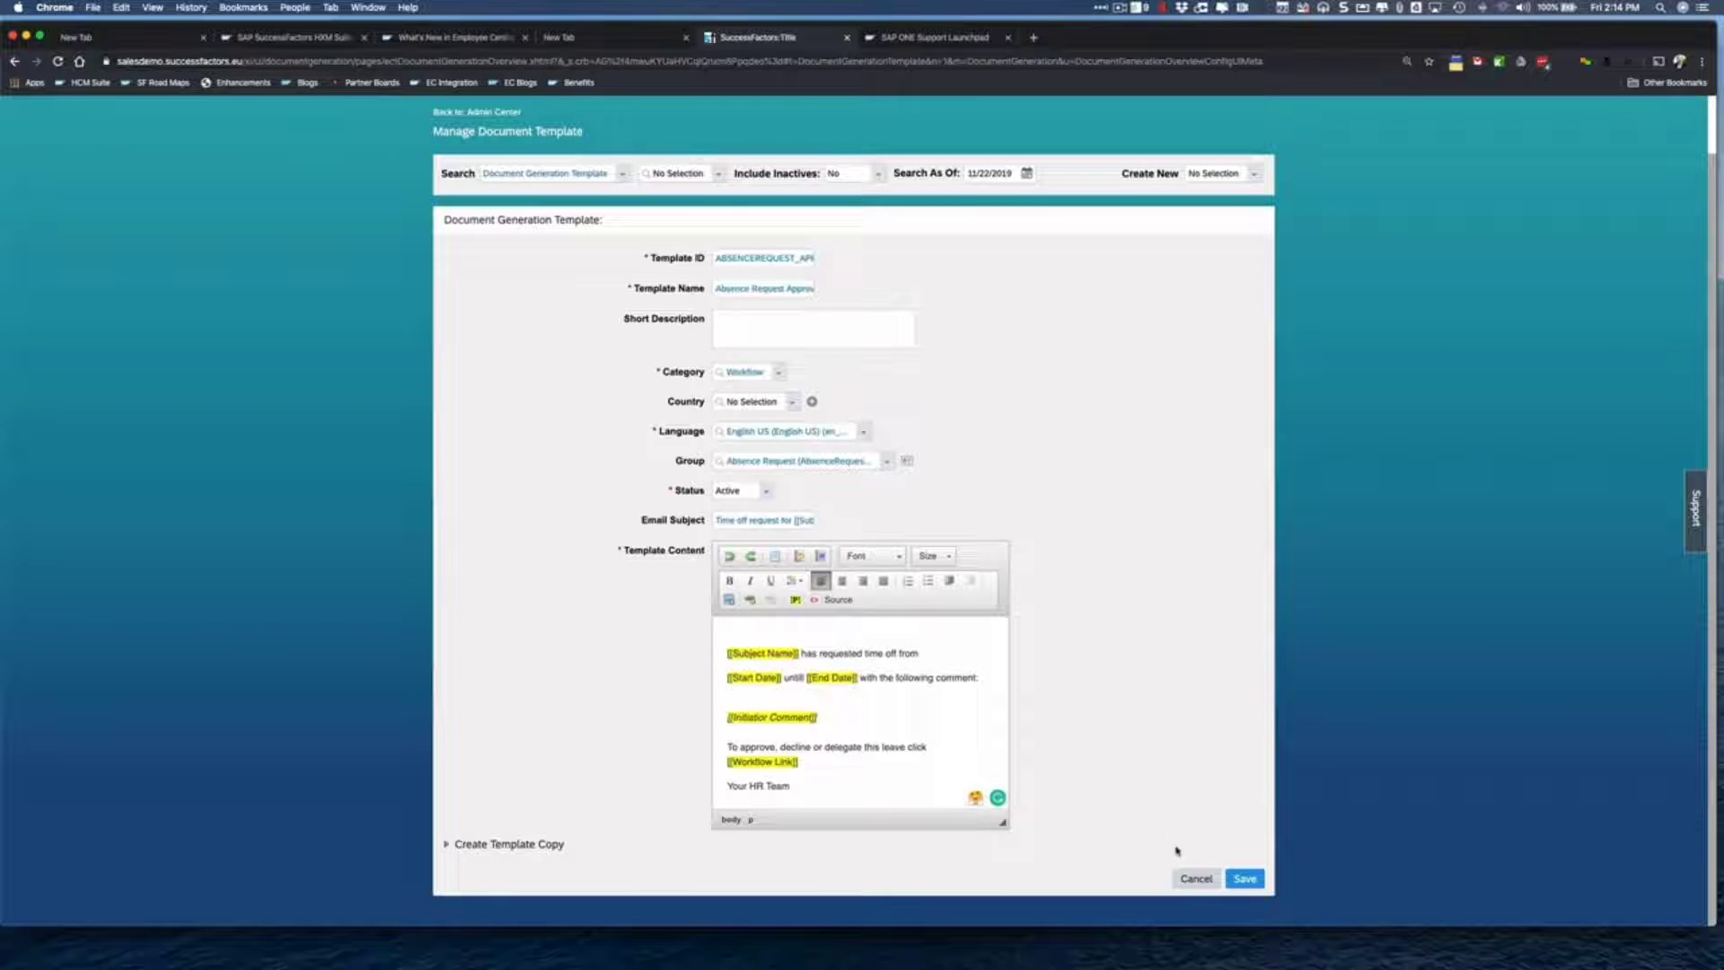
{"action": "left_click", "coordinate": [1243, 878]}
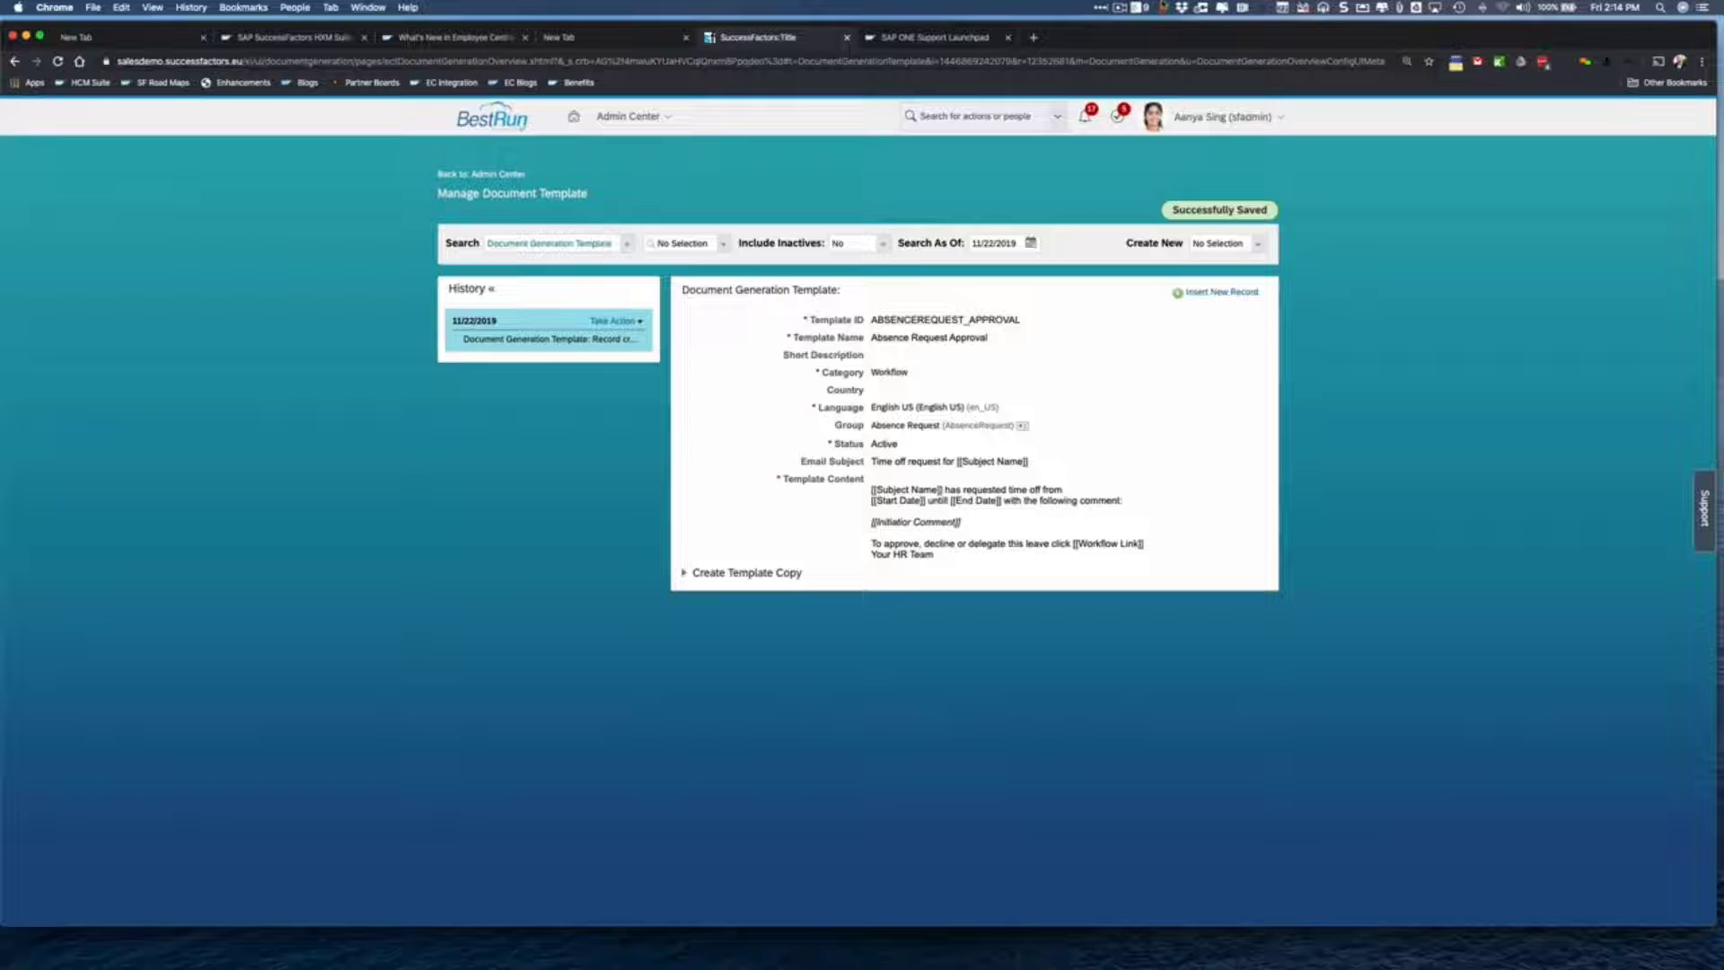
- From Admin Center, search 'Document Template' and open Document Generation - Manage Document Template Mapping
{"action": "left_click", "coordinate": [1120, 7]}
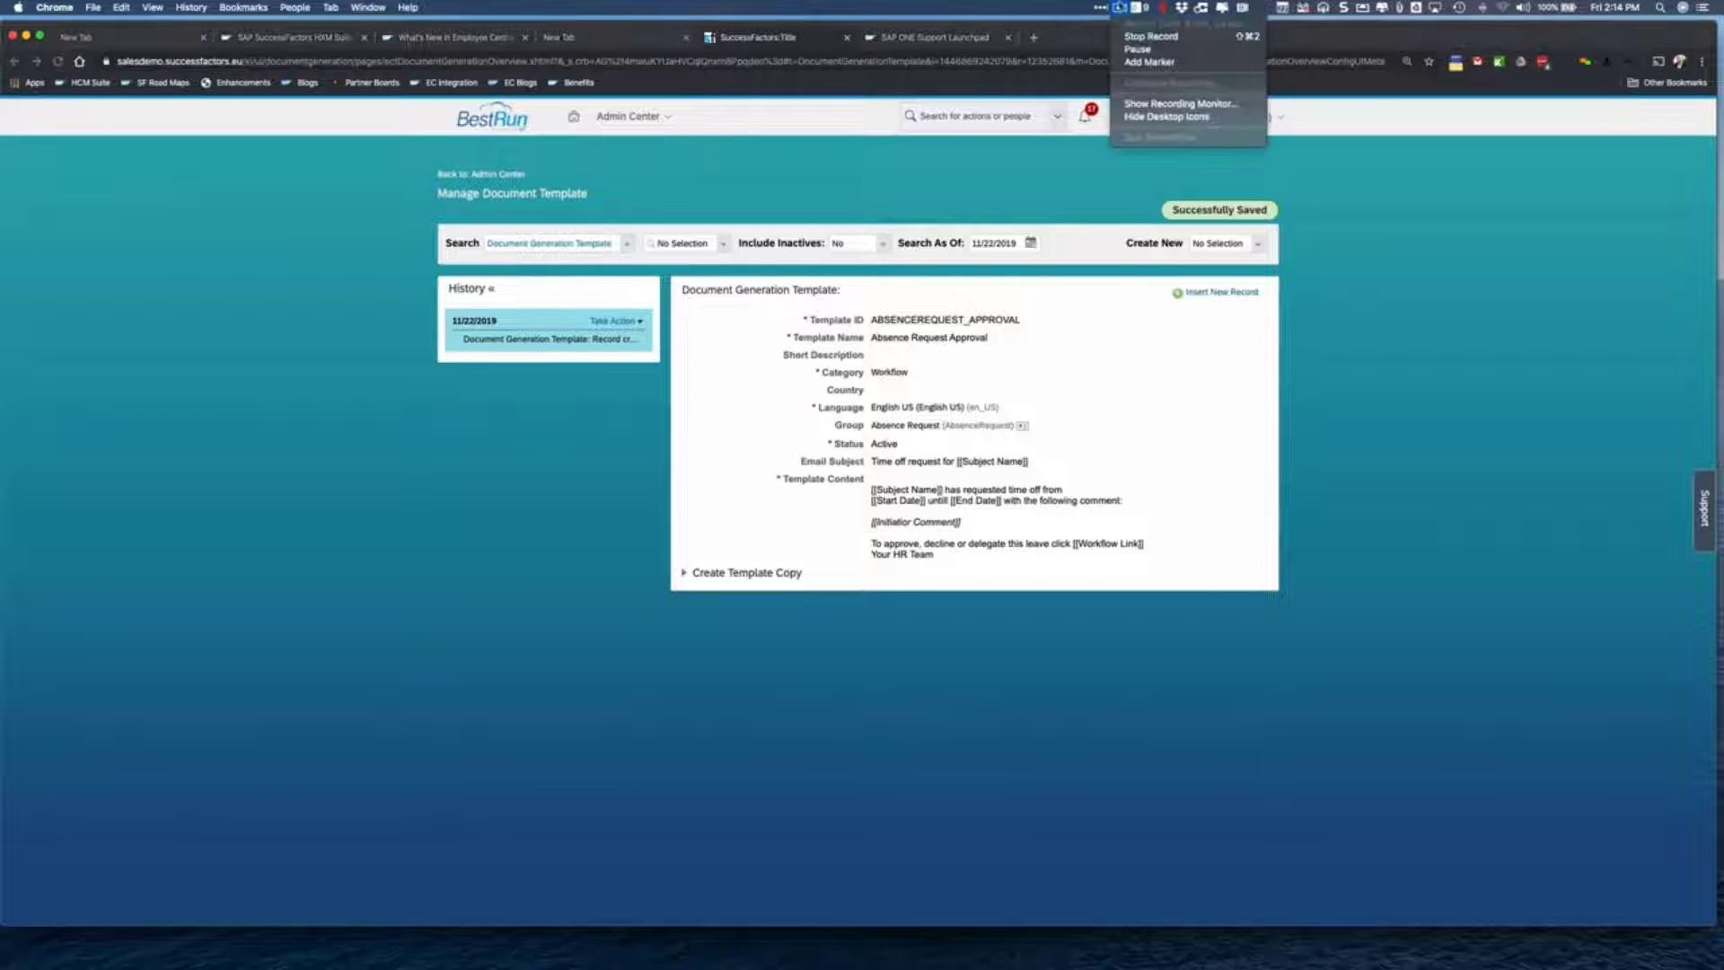
{"action": "left_click", "coordinate": [1137, 63]}
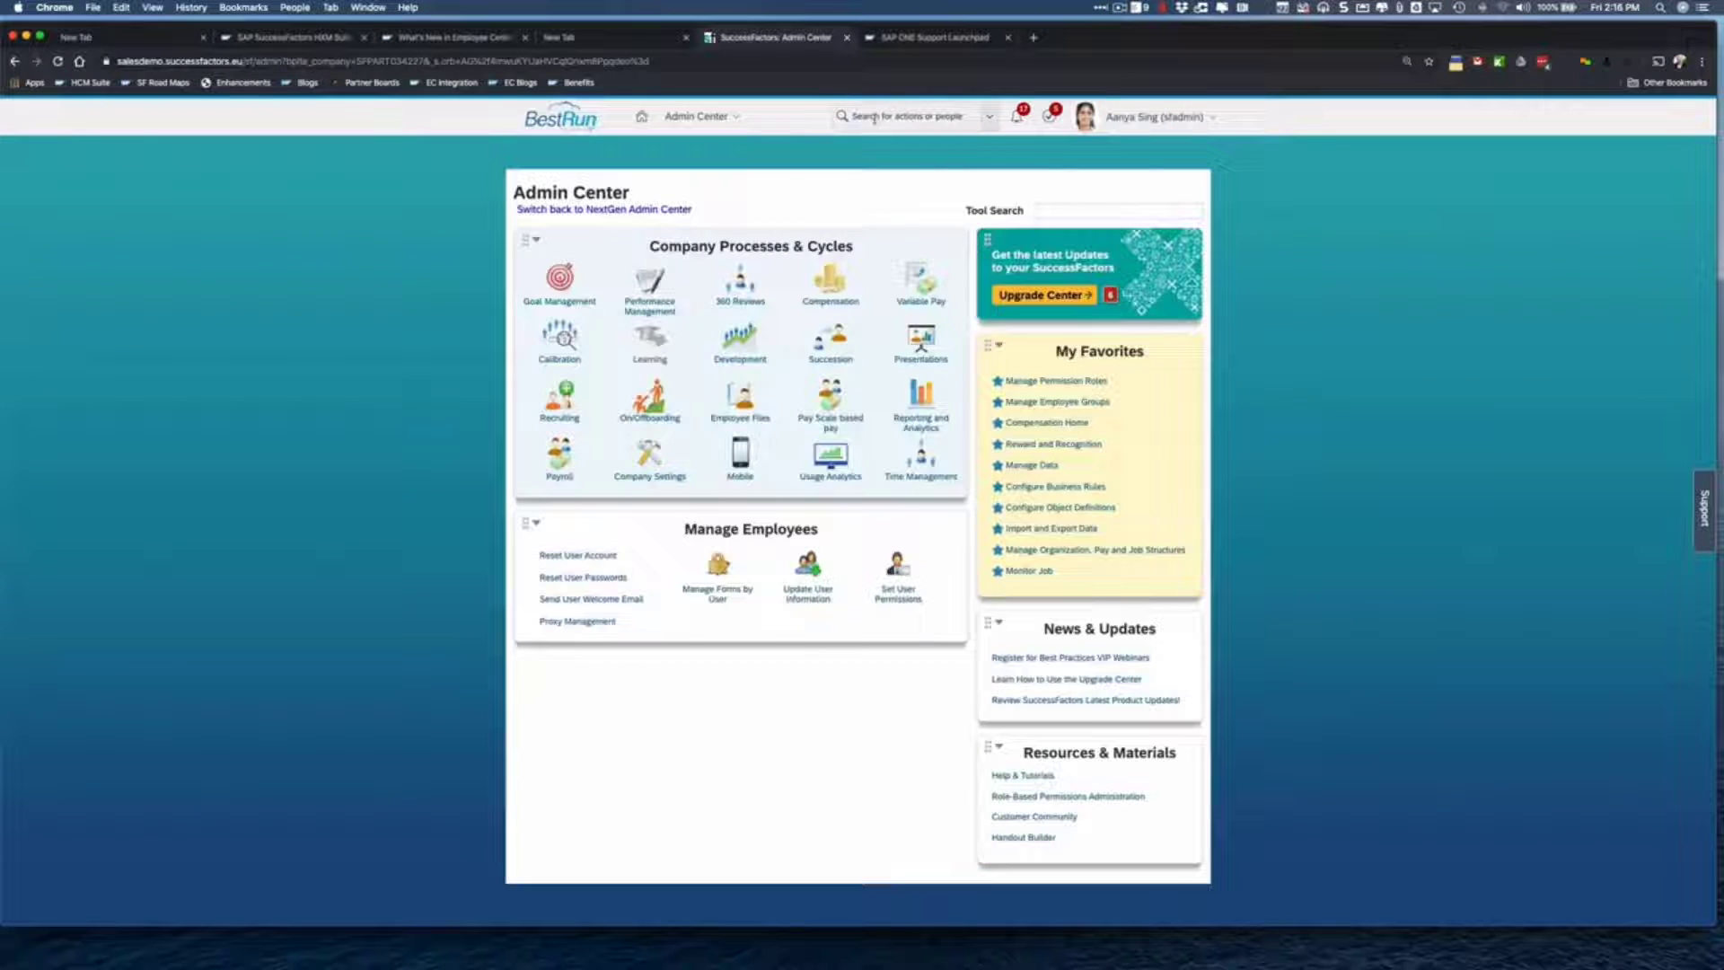
{"action": "left_click", "coordinate": [873, 117]}
{"action": "type", "text": "Document"}
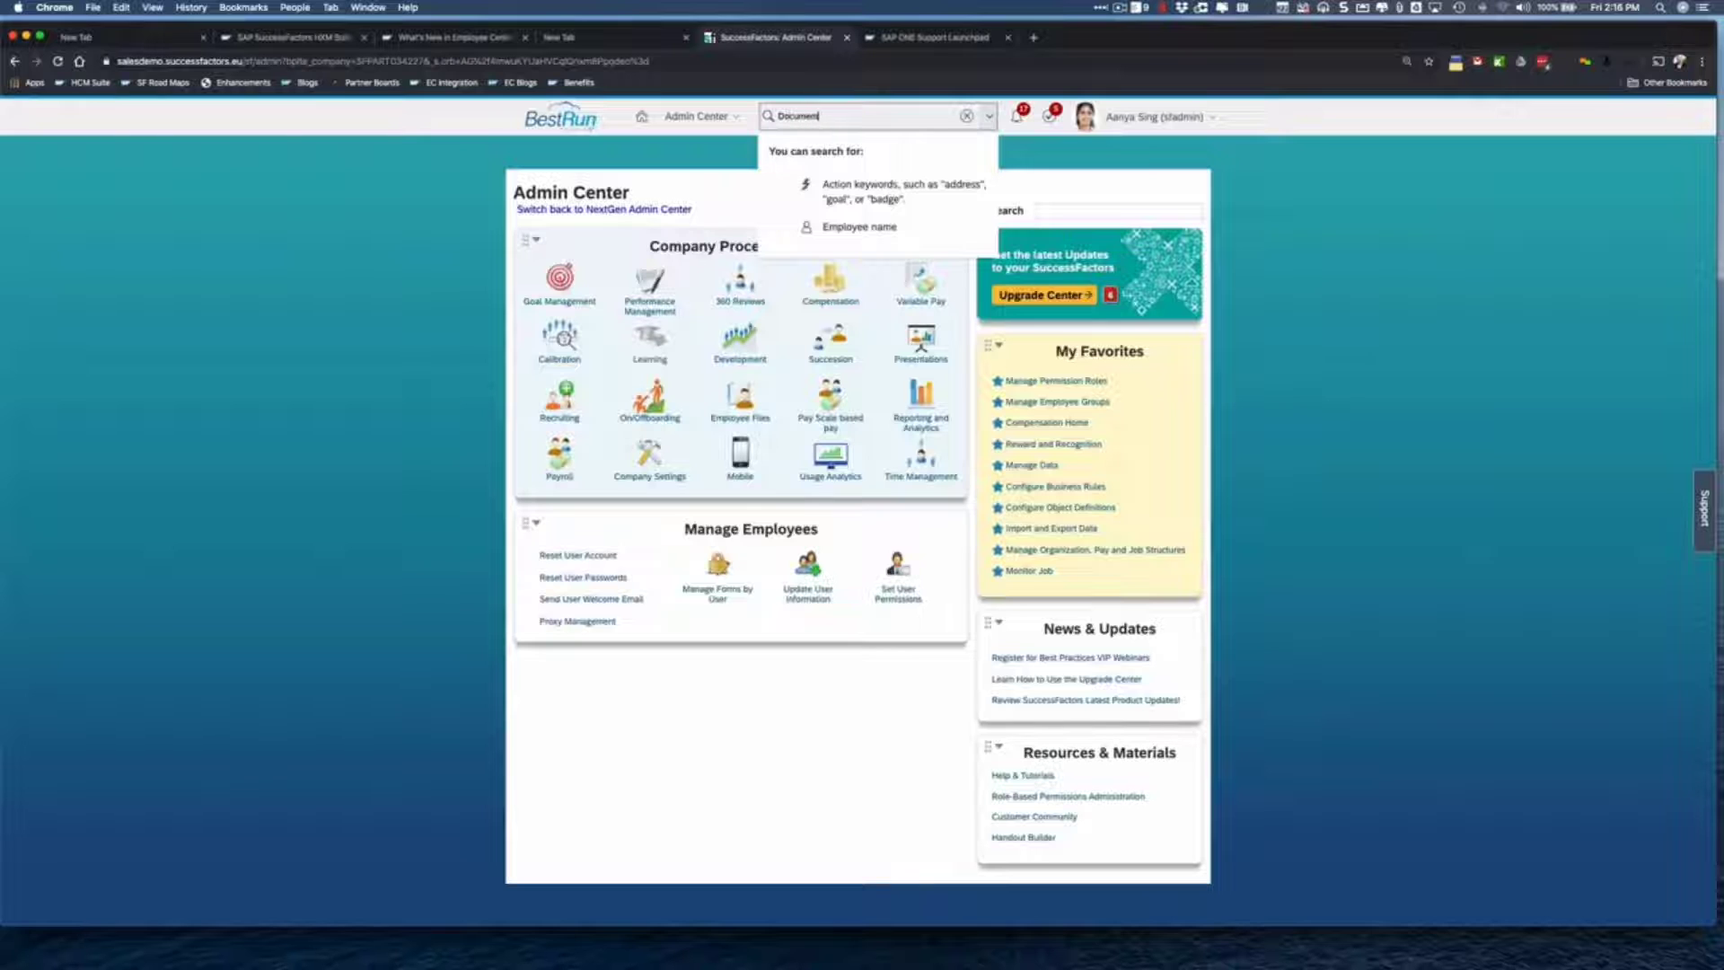
{"action": "type", "text": " Template"}
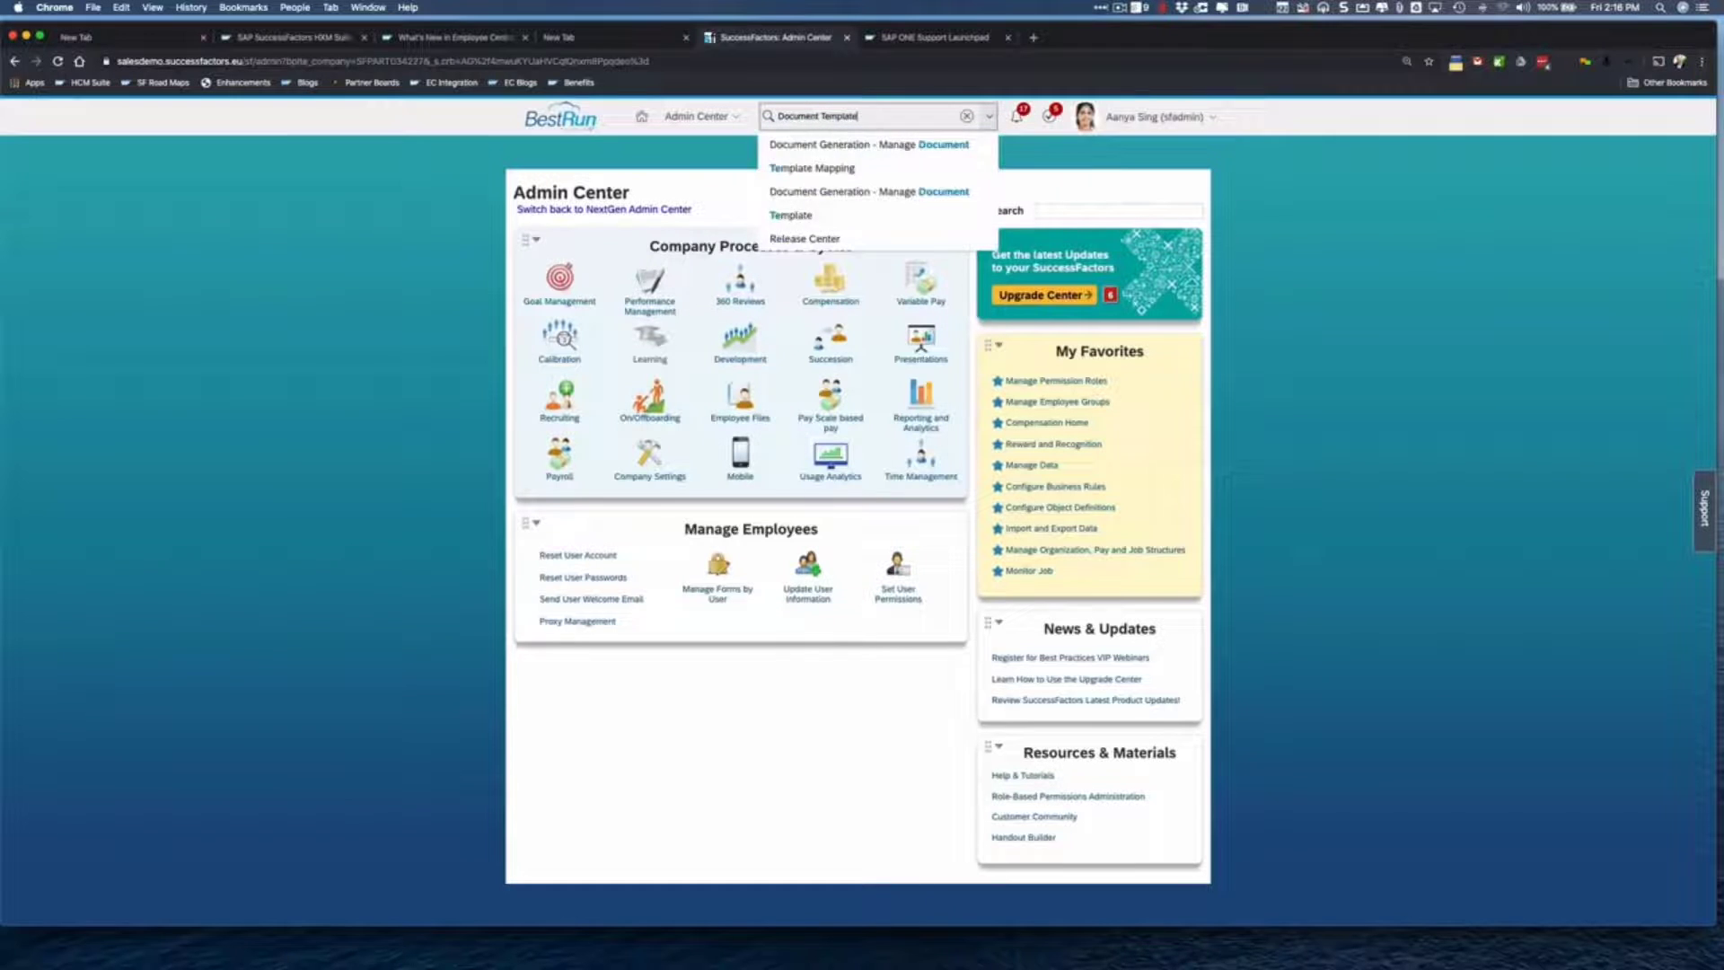
{"action": "left_click", "coordinate": [819, 169]}
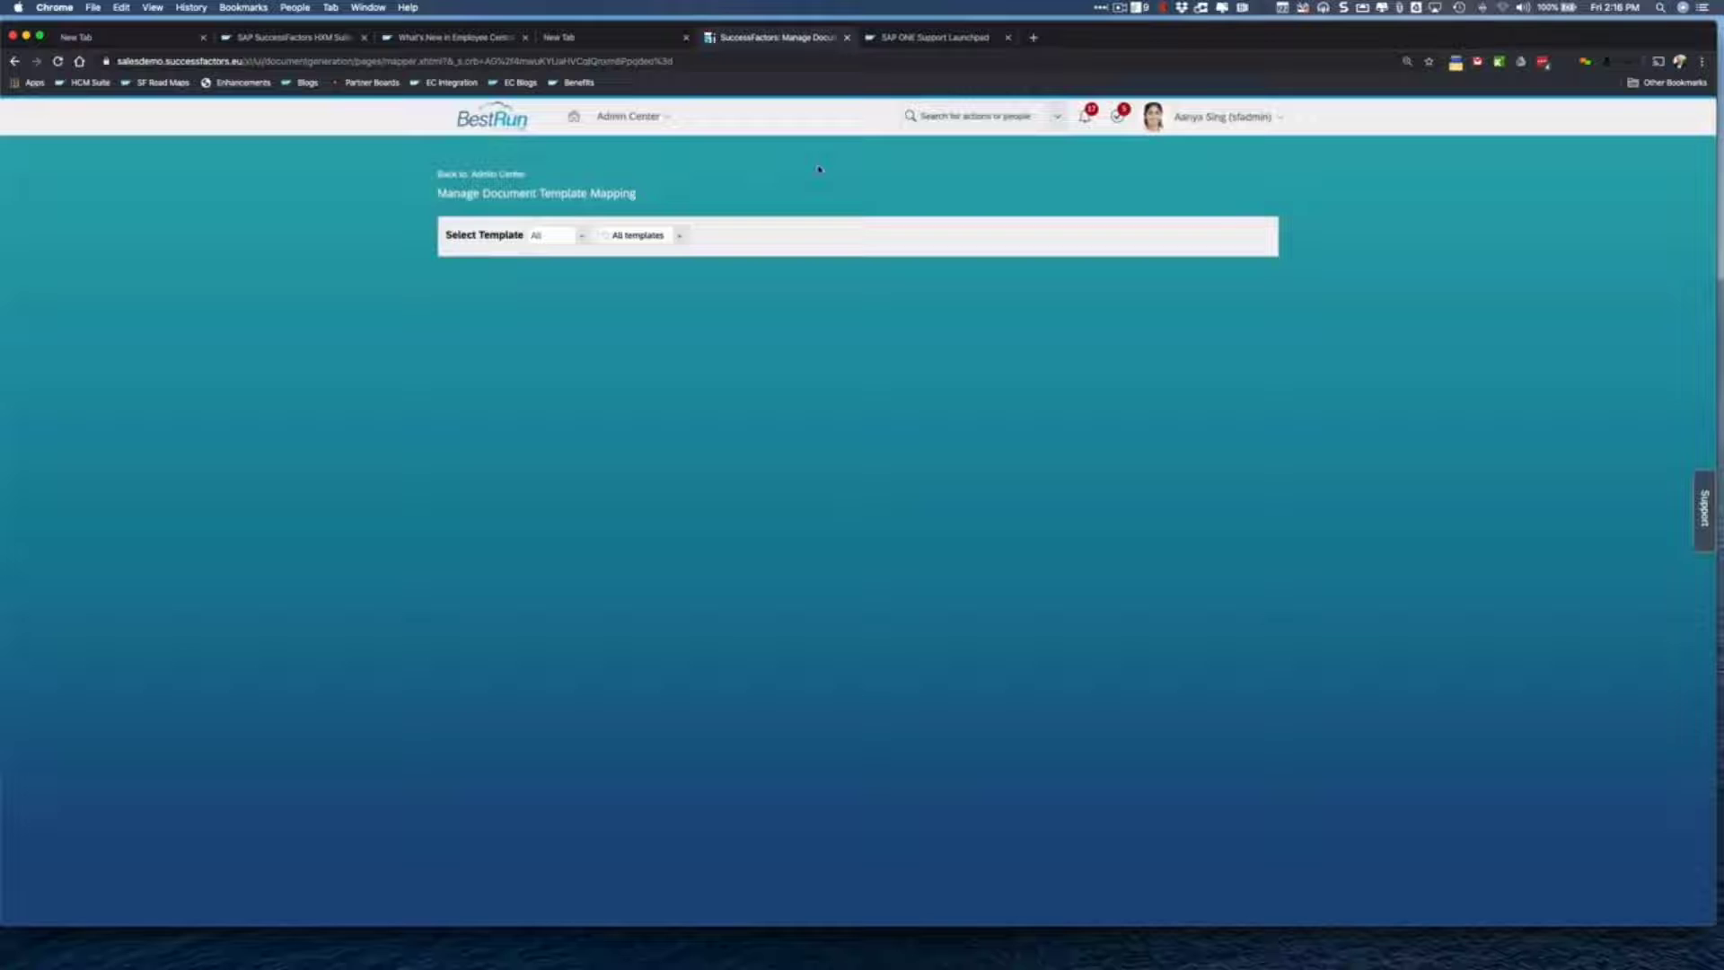
- Select the Absence Request Approval template and map Subject Name by reference to the subject user's preferred name
{"action": "left_click", "coordinate": [677, 238]}
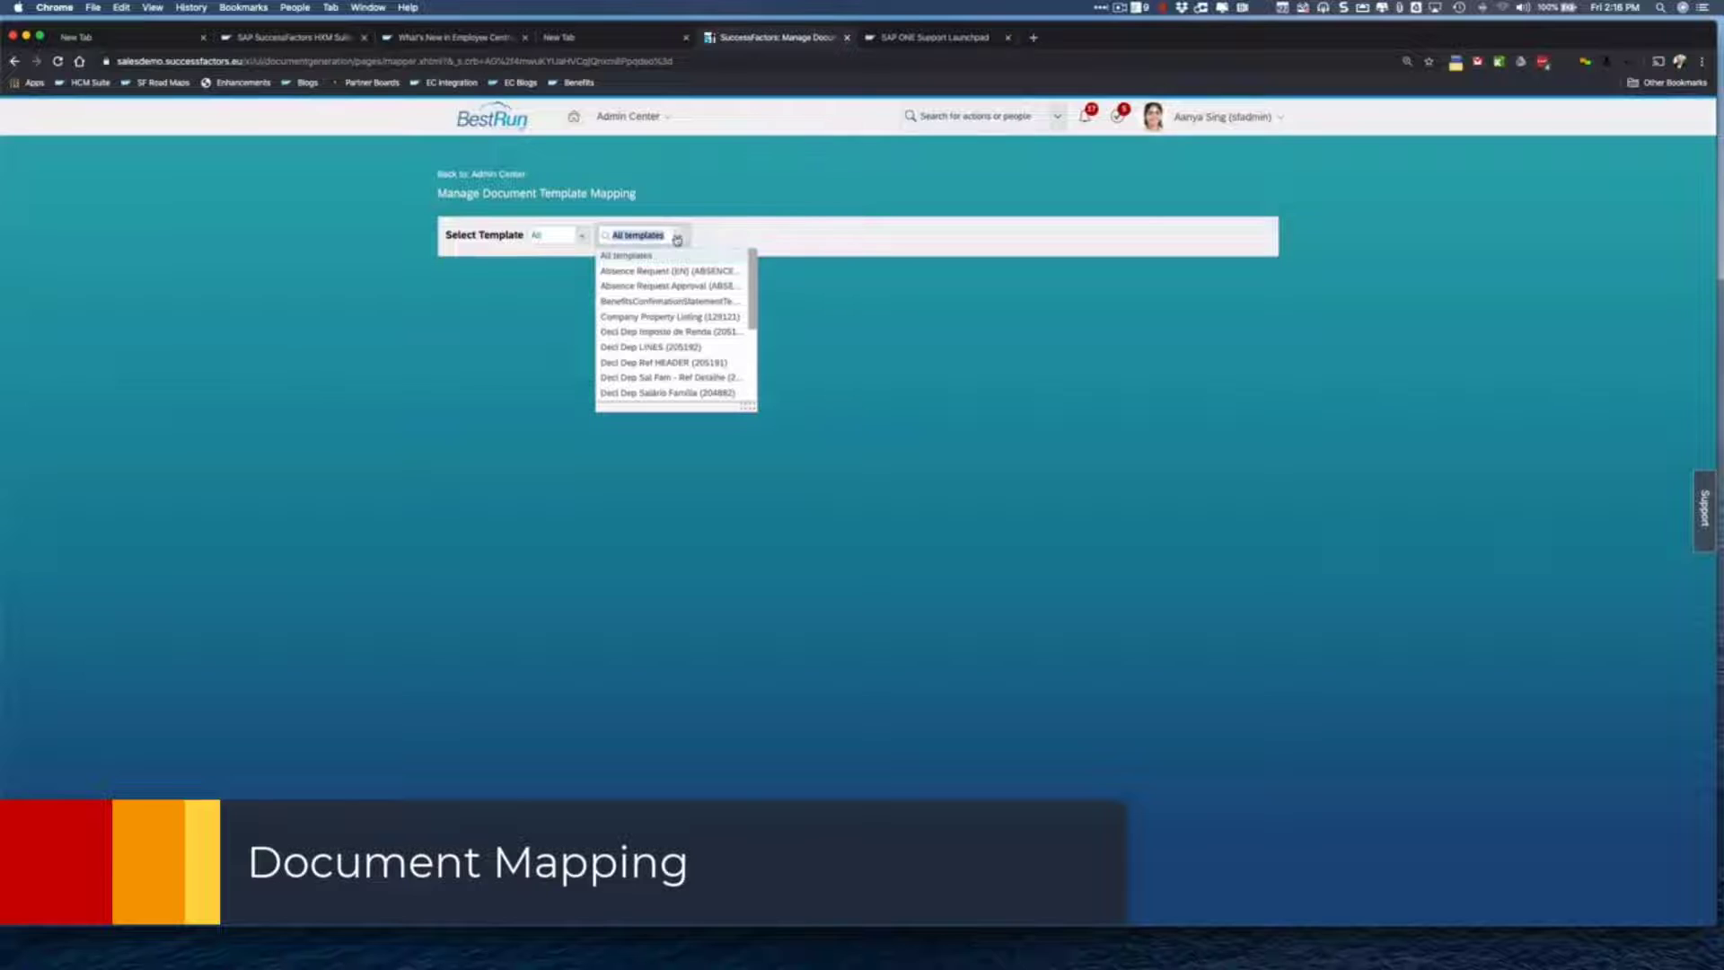
{"action": "left_click", "coordinate": [669, 285]}
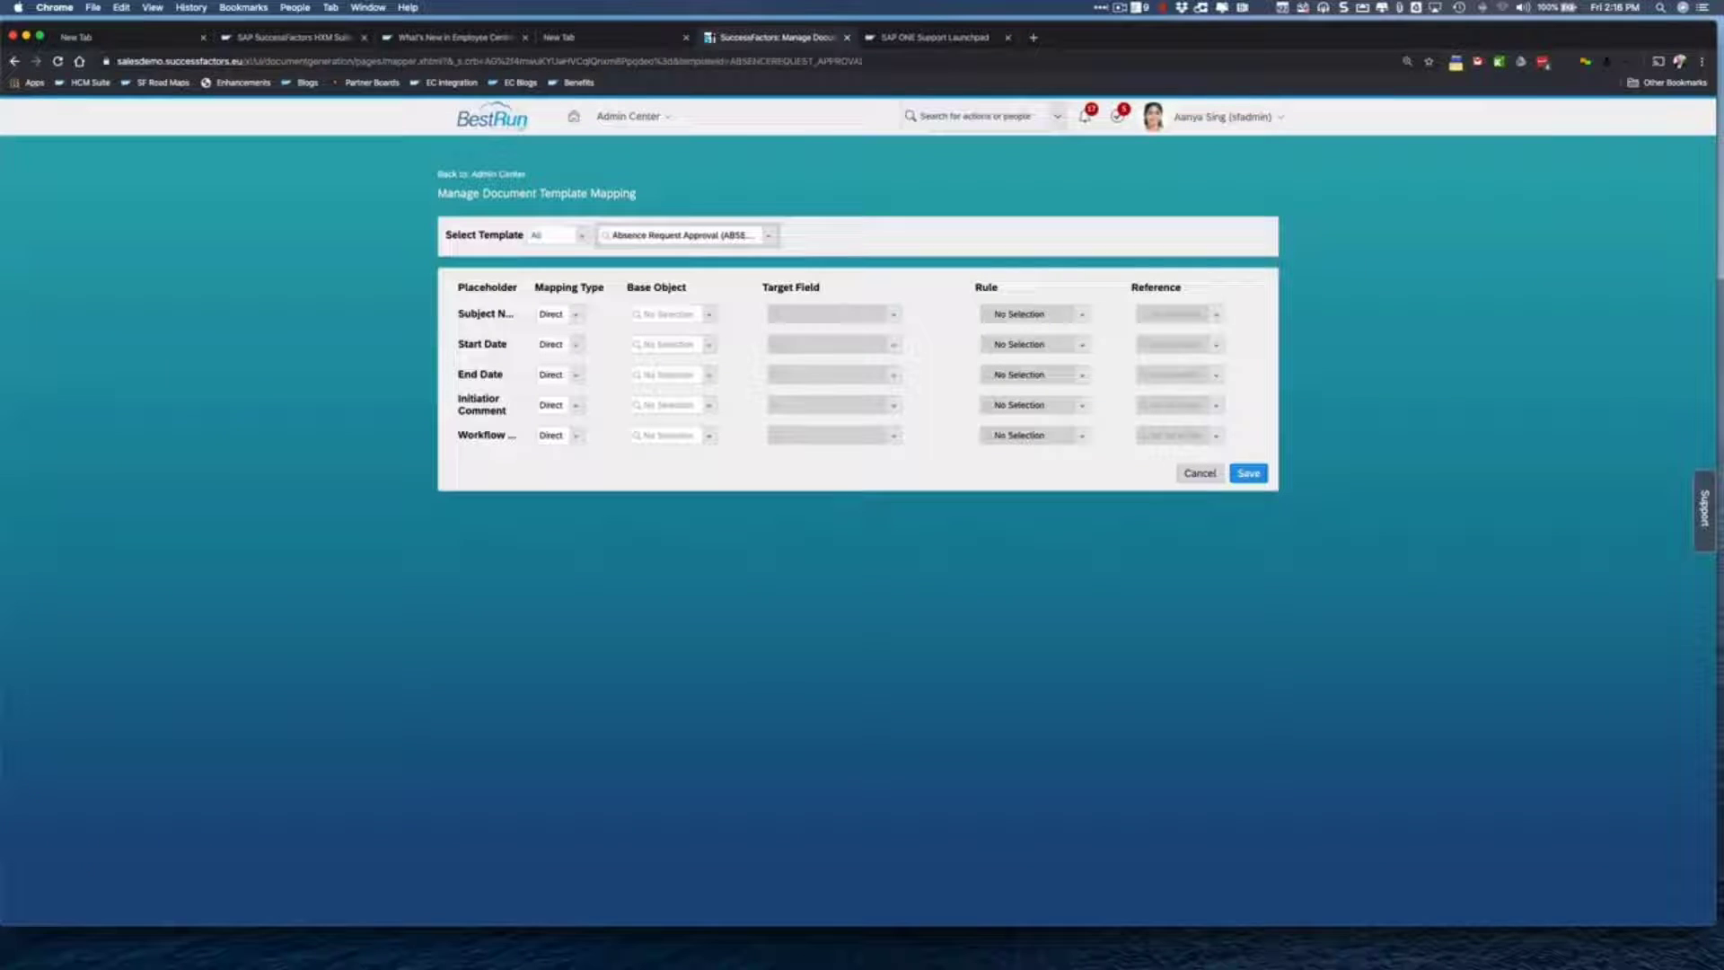
{"action": "left_click", "coordinate": [576, 314]}
{"action": "left_click", "coordinate": [561, 392]}
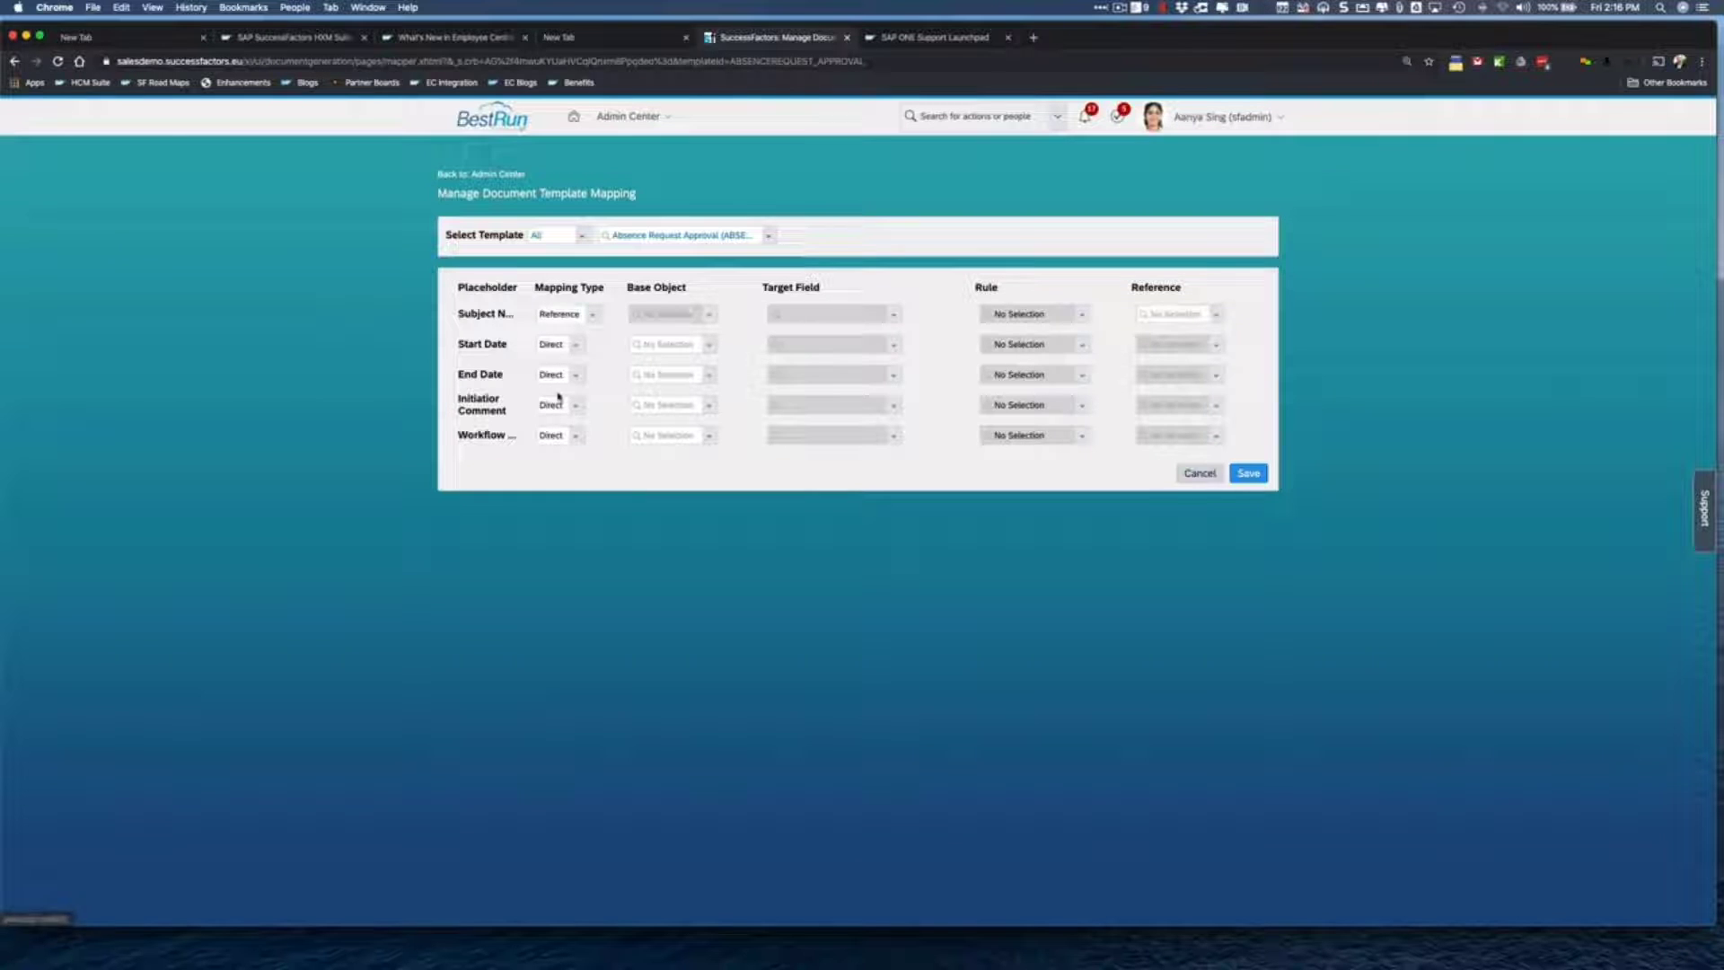
{"action": "left_click", "coordinate": [1223, 316]}
{"action": "type", "text": "Sub"}
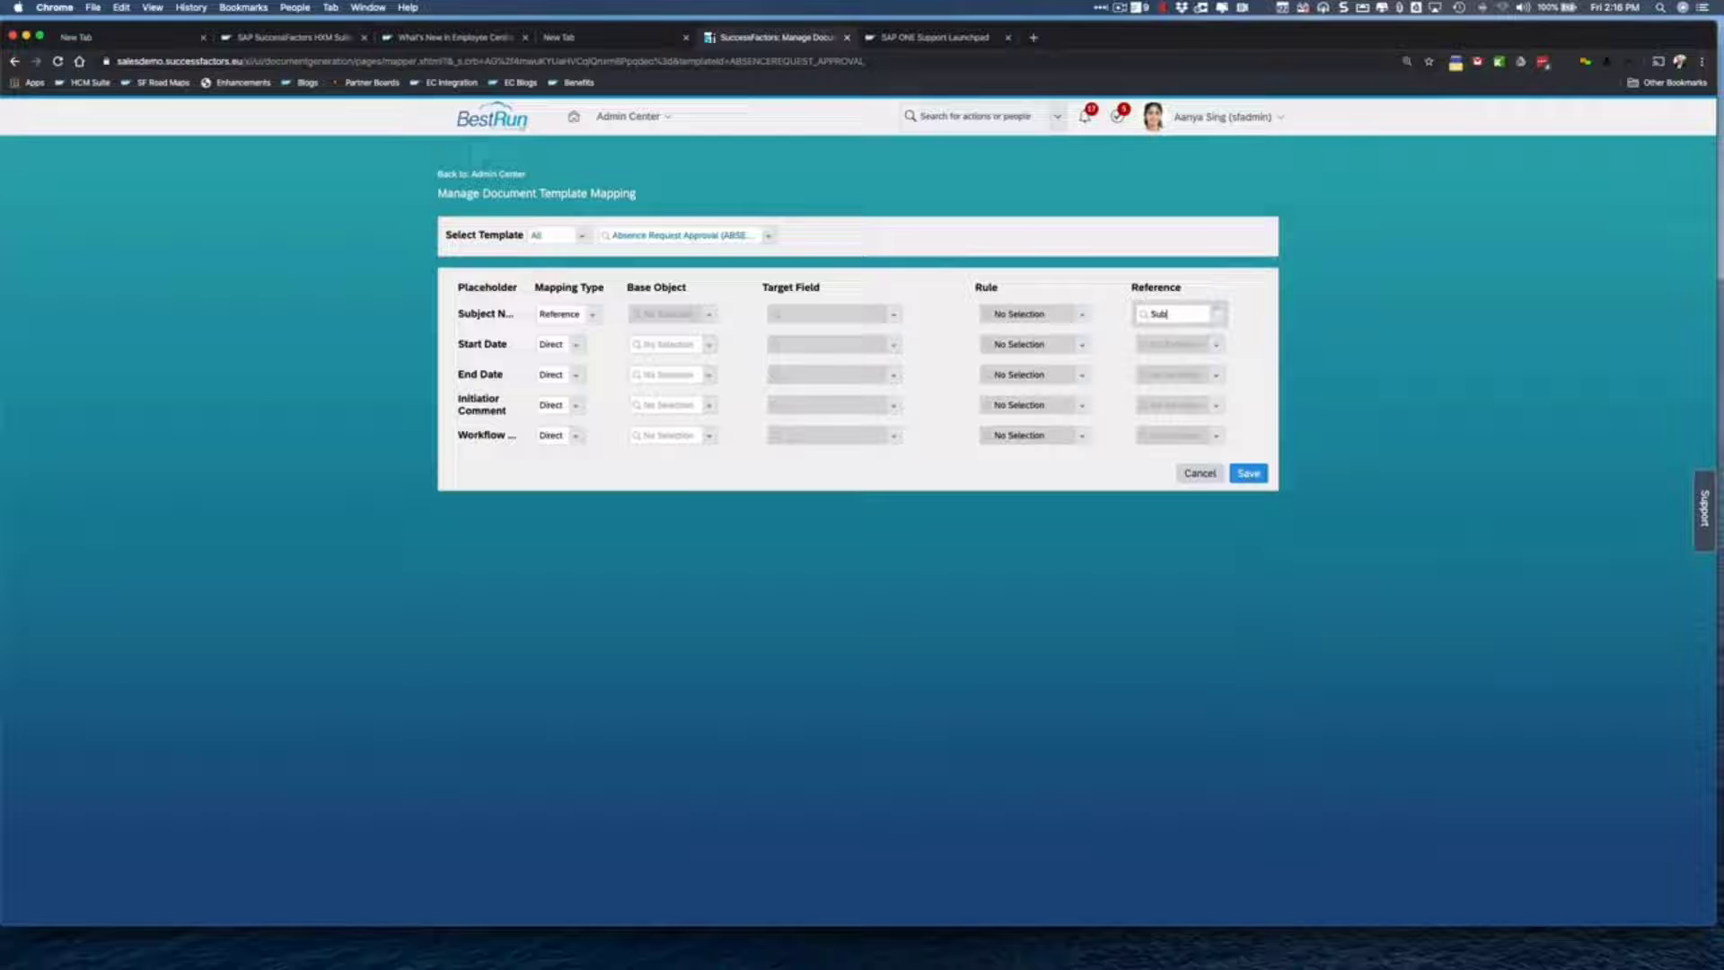
{"action": "type", "text": "ject"}
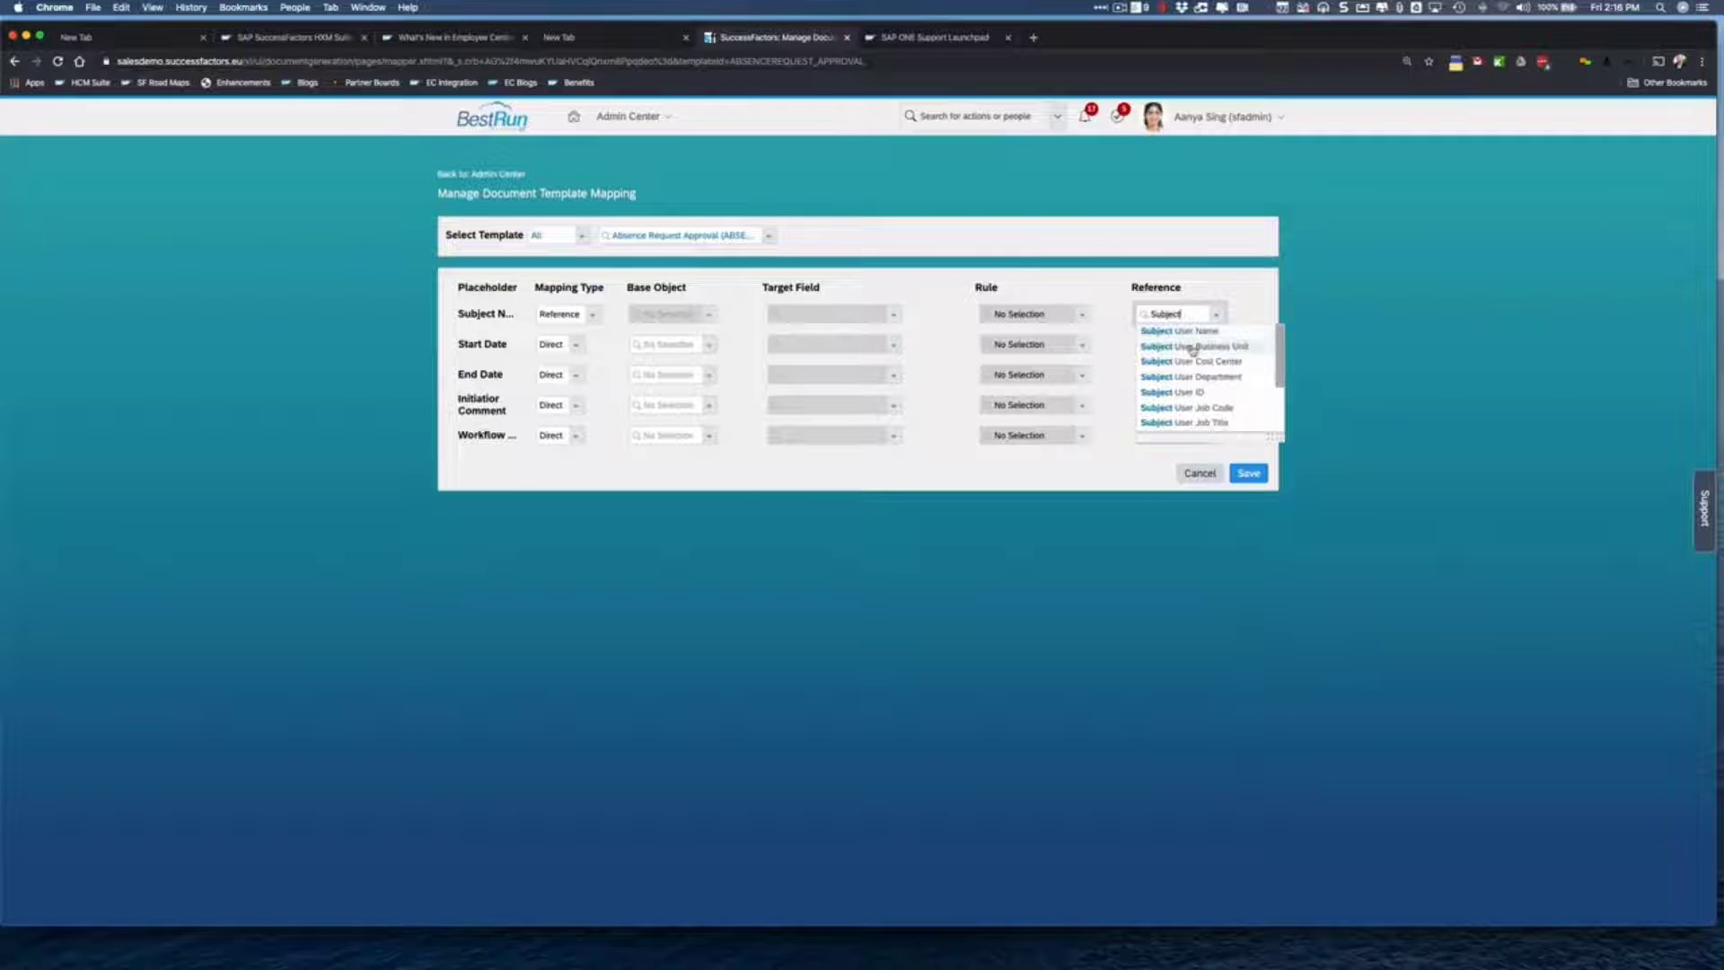
{"action": "scroll", "coordinate": [1195, 378], "scroll_direction": "down", "scroll_amount": 5}
{"action": "left_click", "coordinate": [1204, 409]}
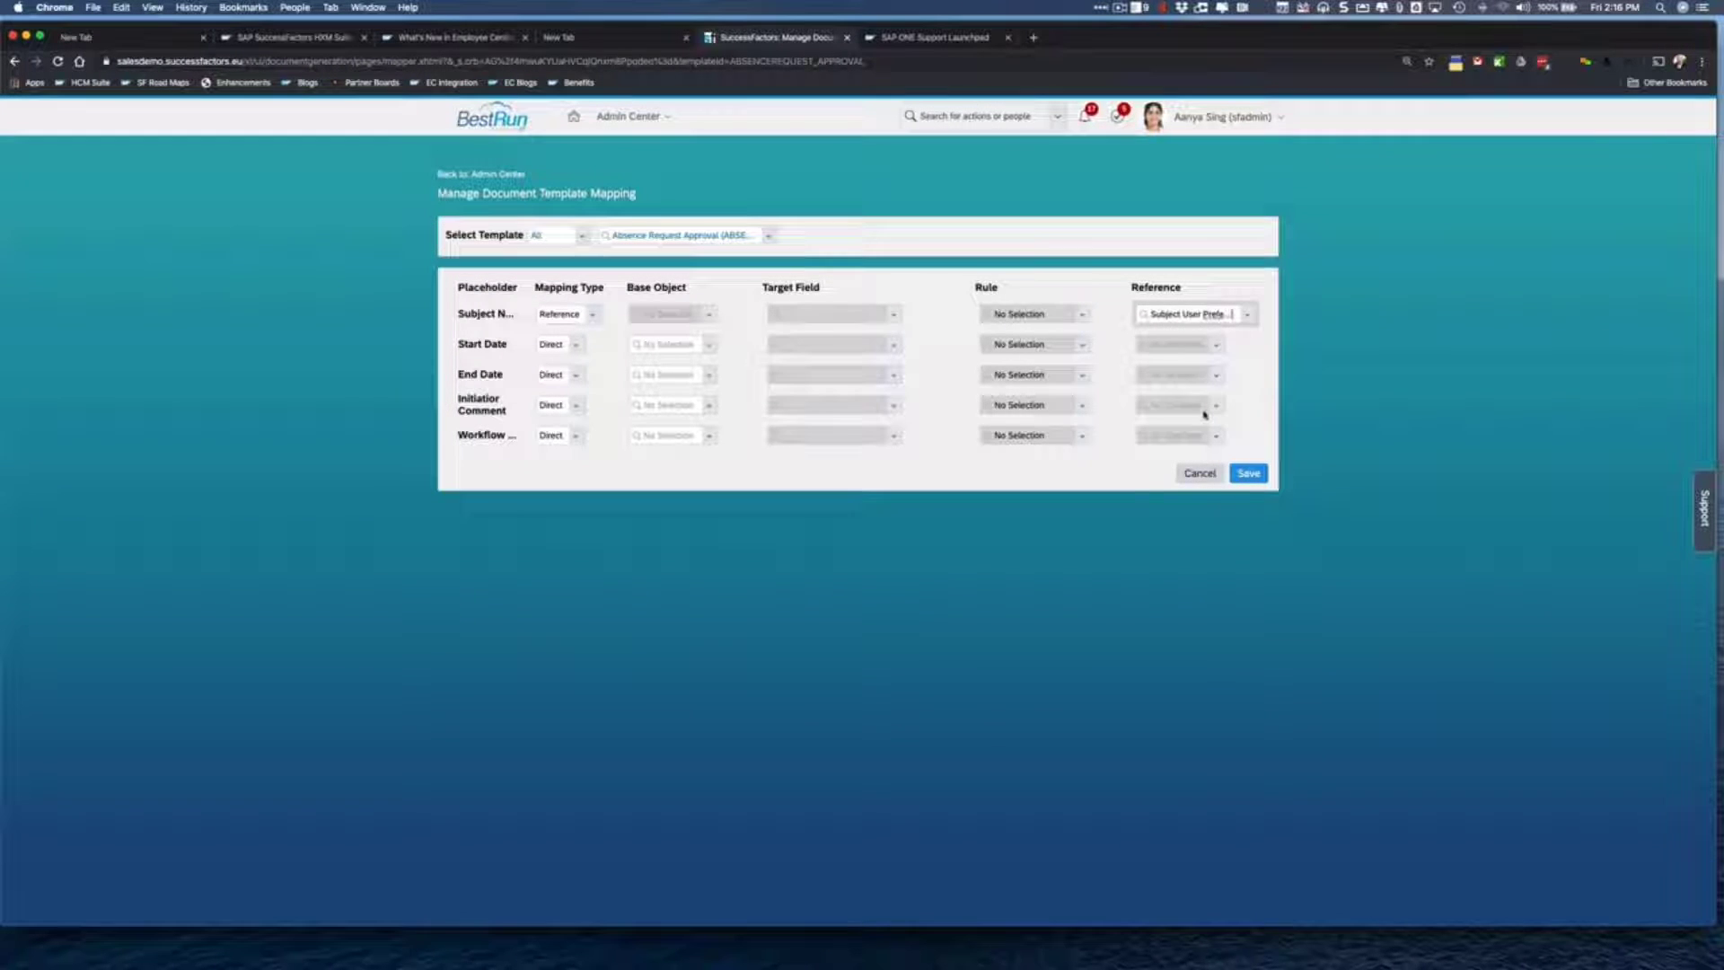
- Map Start Date and End Date by reference to the Start Date and End Date fields
{"action": "left_click", "coordinate": [575, 345]}
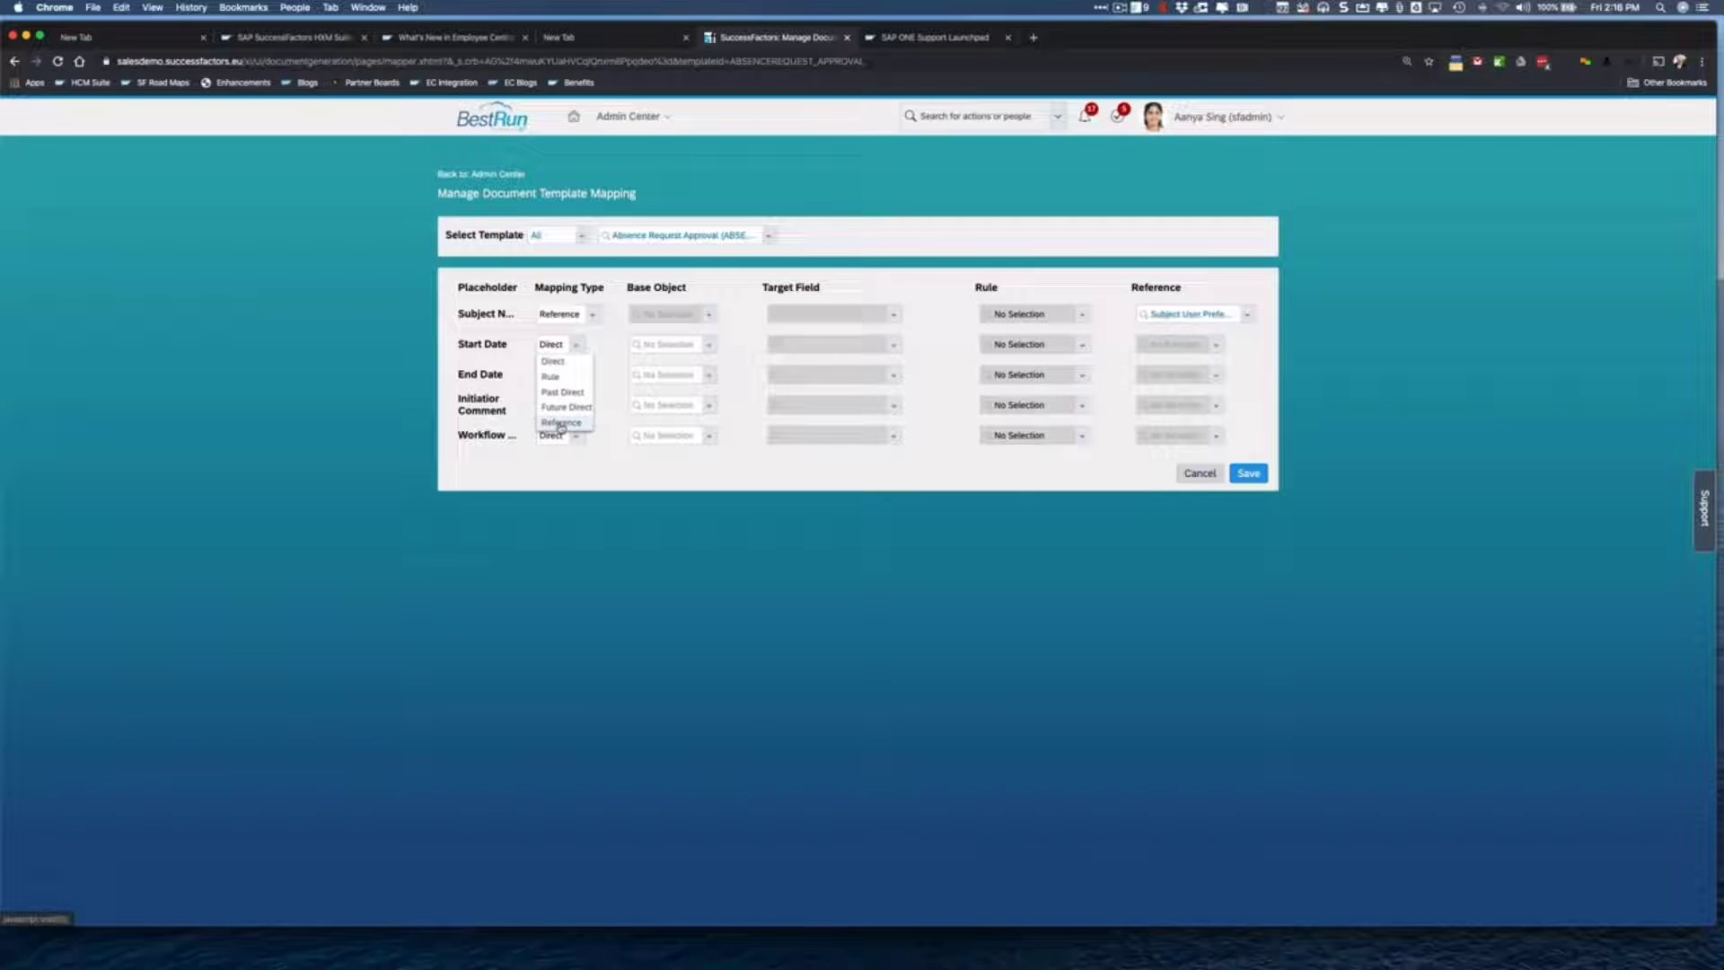
{"action": "left_click", "coordinate": [560, 423]}
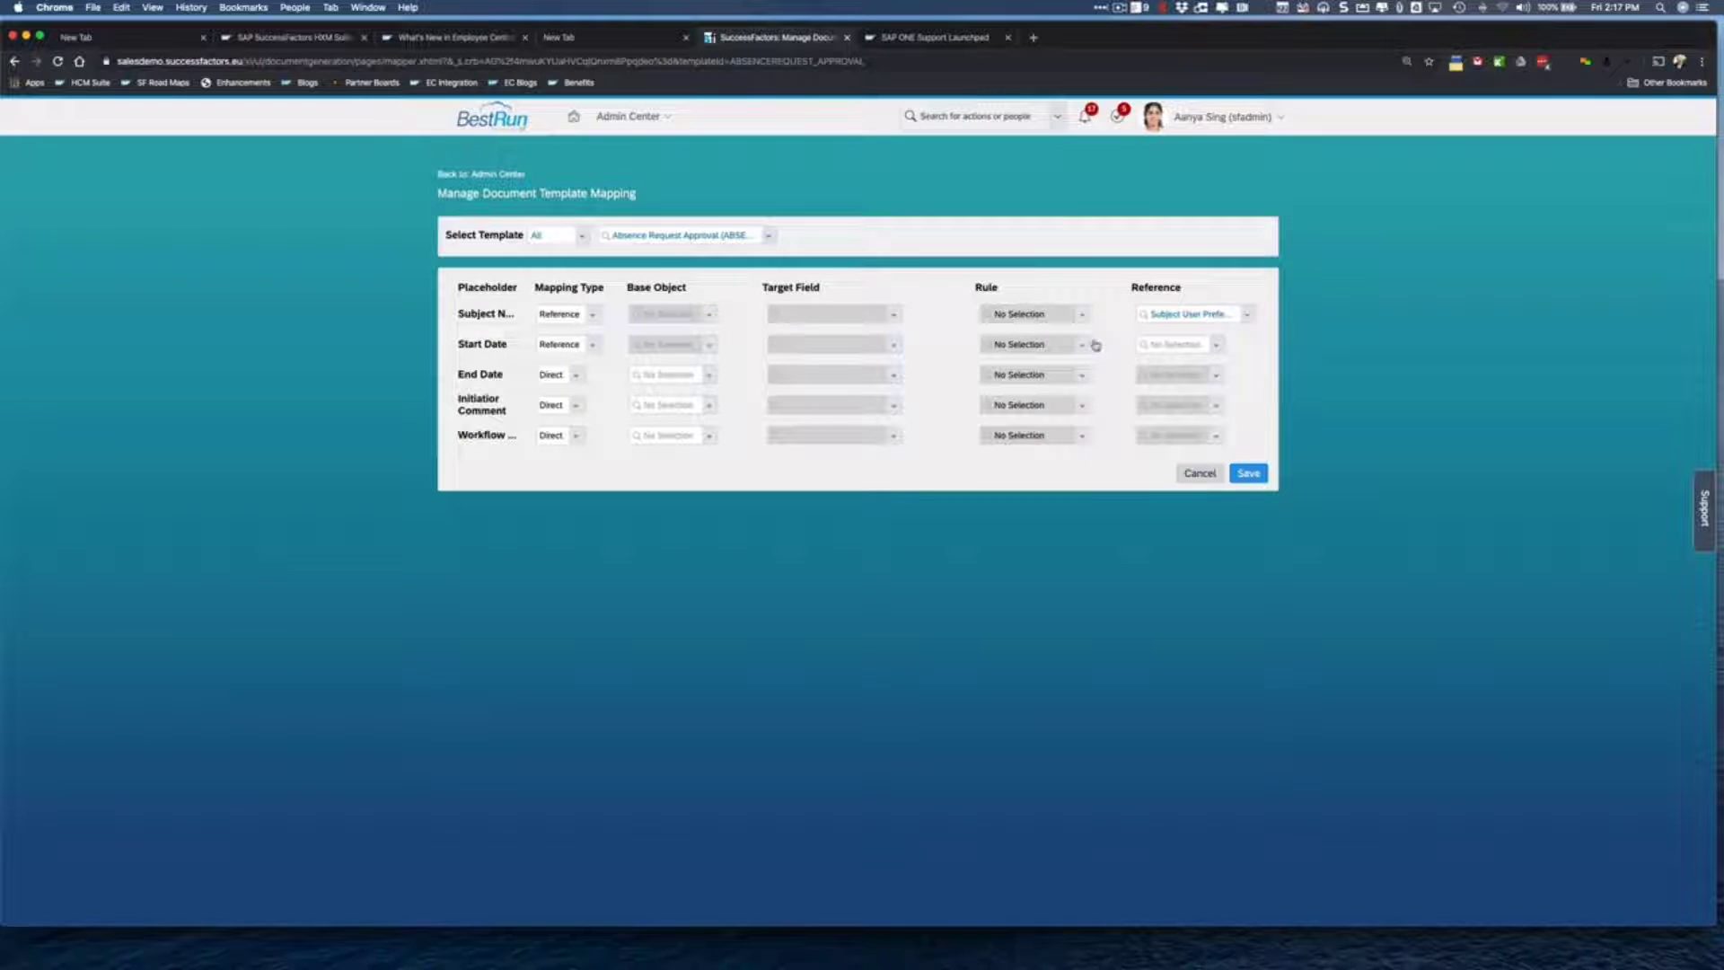
{"action": "left_click", "coordinate": [1219, 345]}
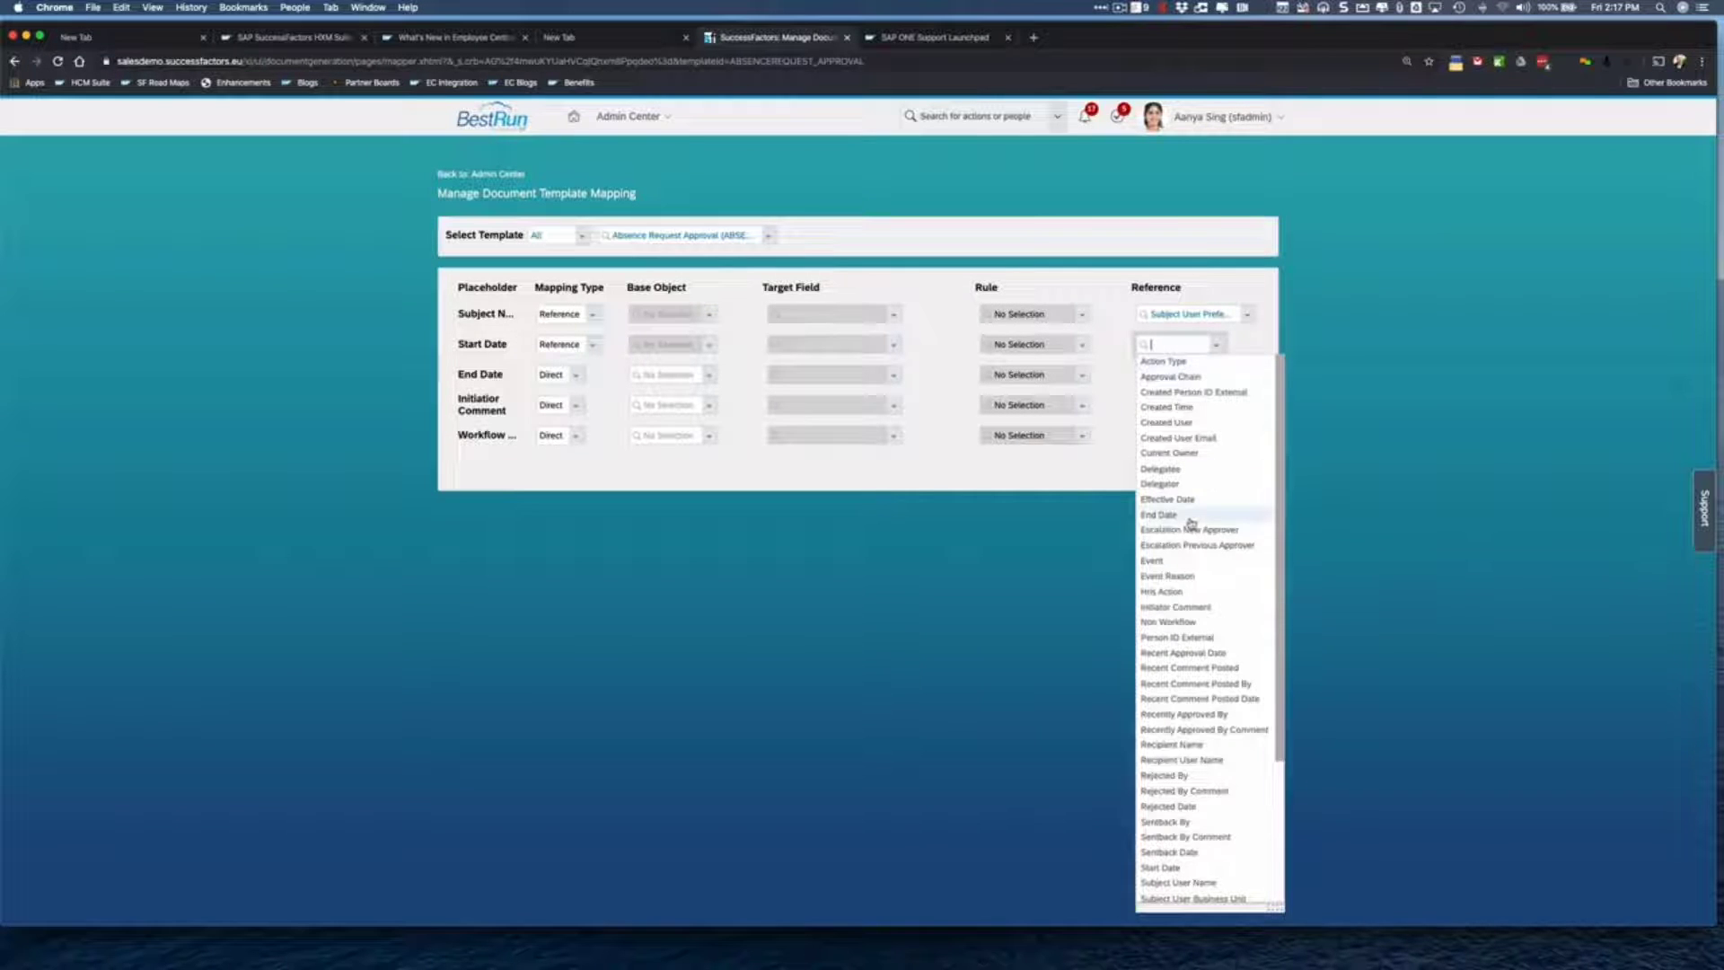
{"action": "scroll", "coordinate": [1185, 584], "scroll_direction": "down", "scroll_amount": 2}
{"action": "left_click", "coordinate": [1167, 797]}
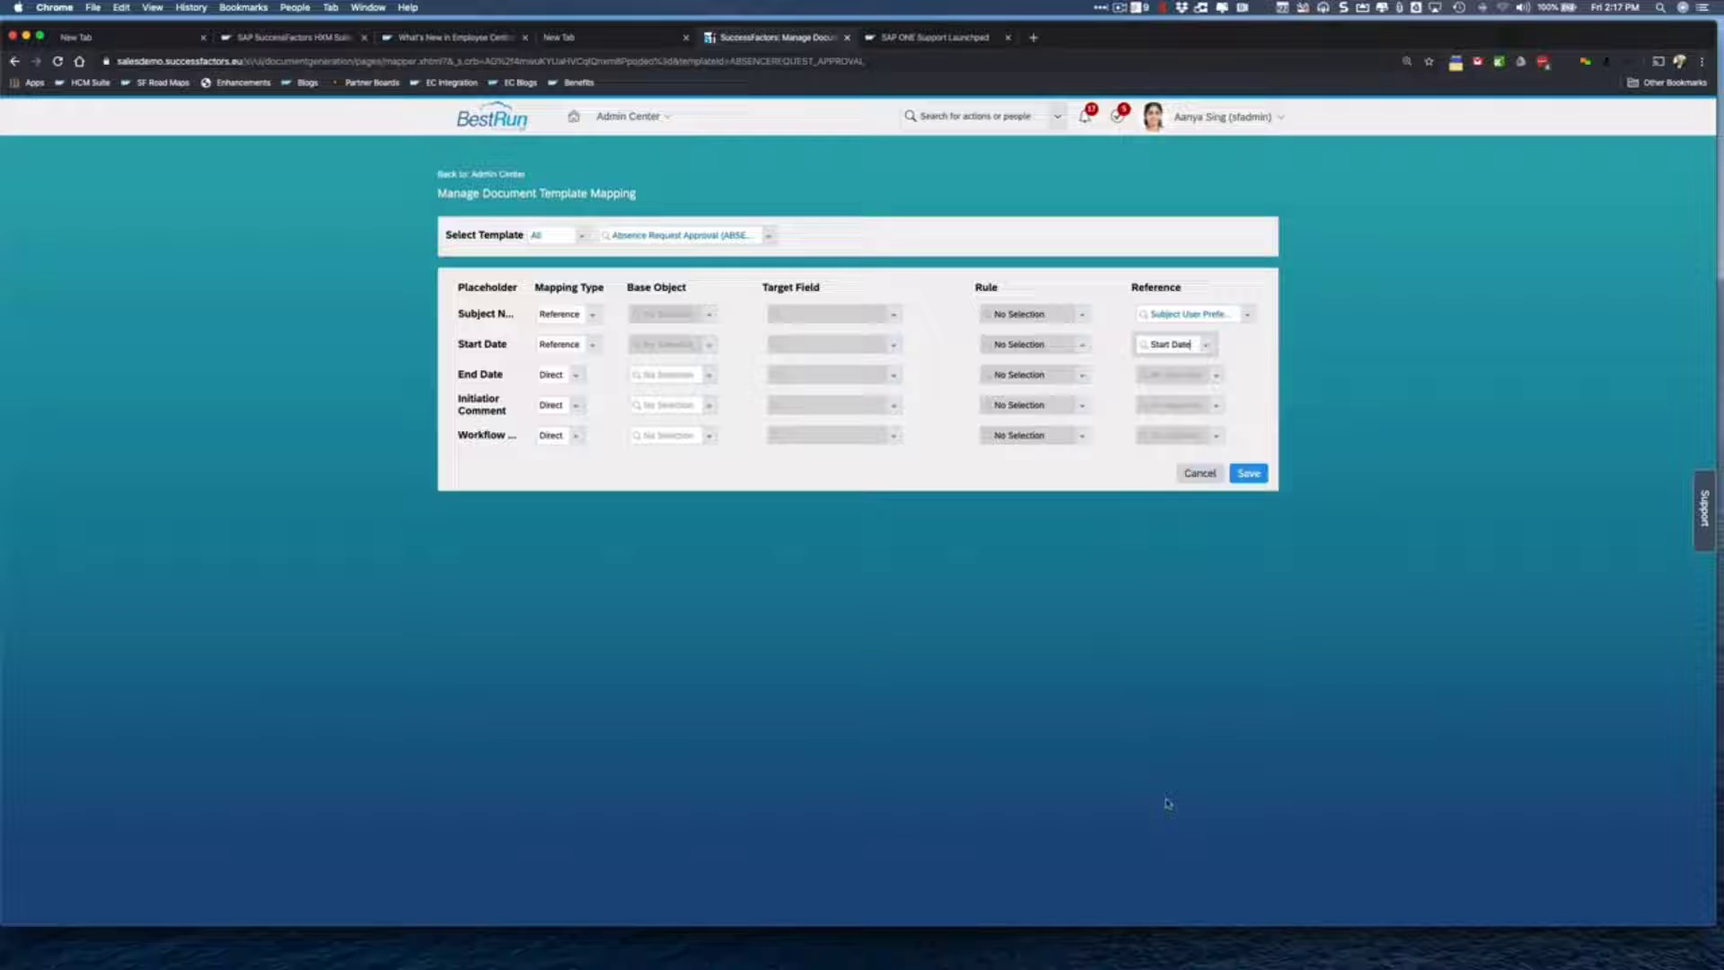
{"action": "left_click", "coordinate": [577, 378]}
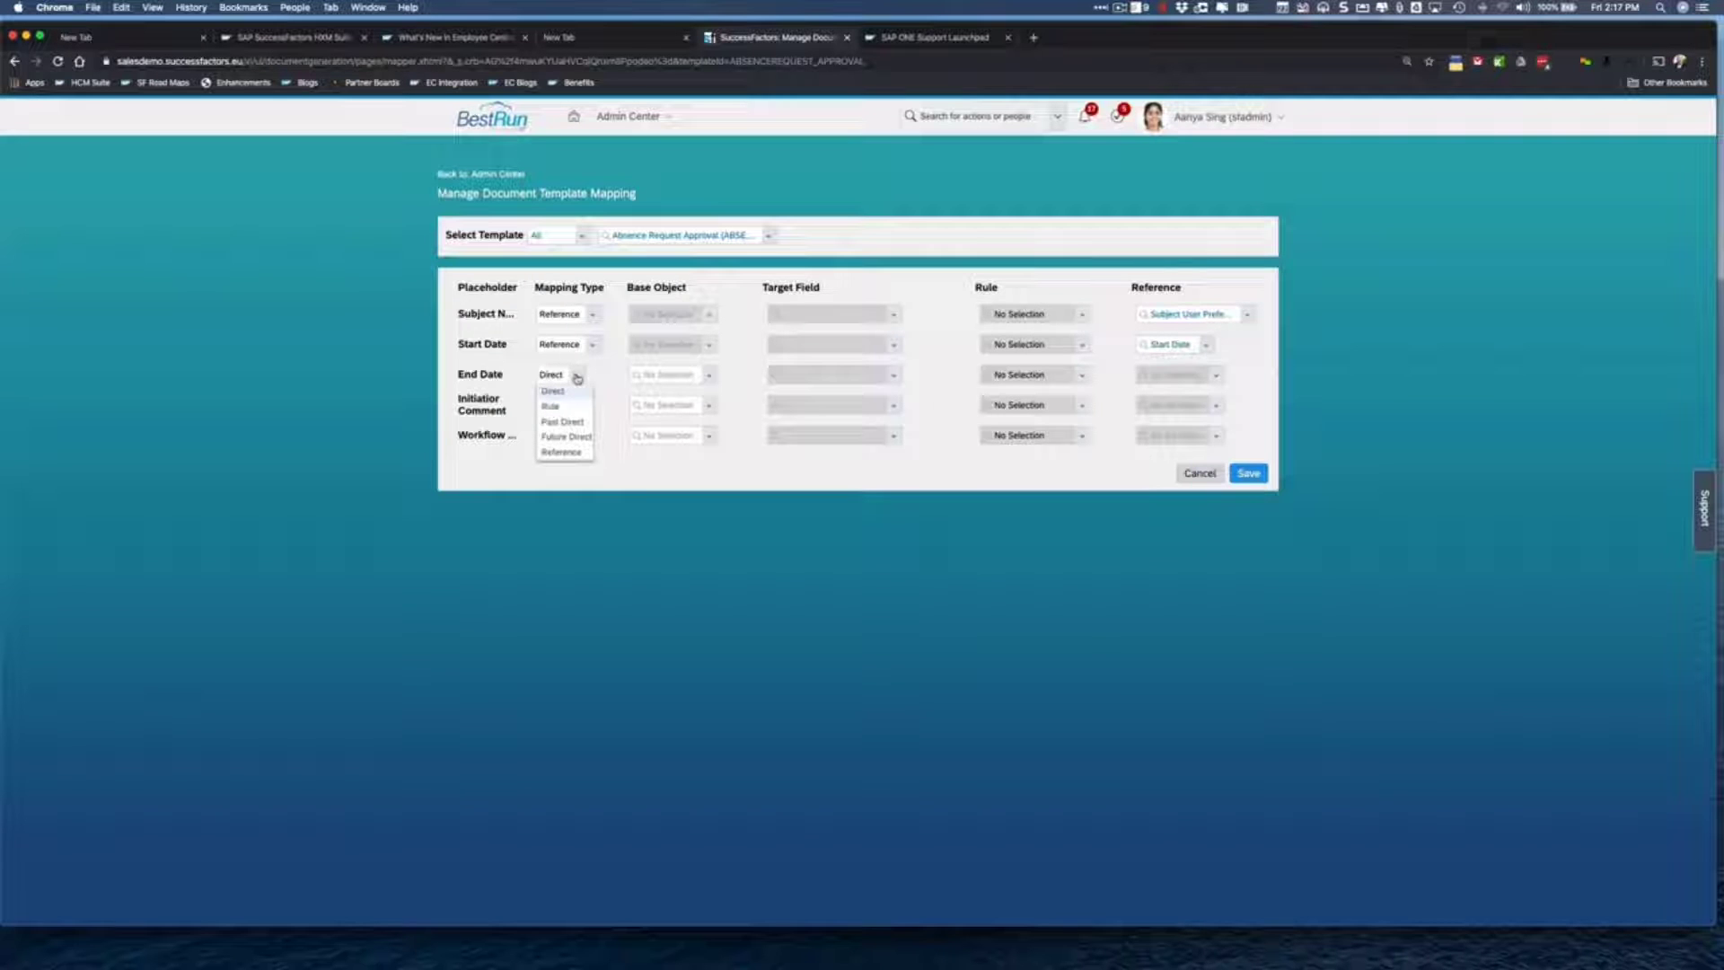
{"action": "left_click", "coordinate": [561, 451]}
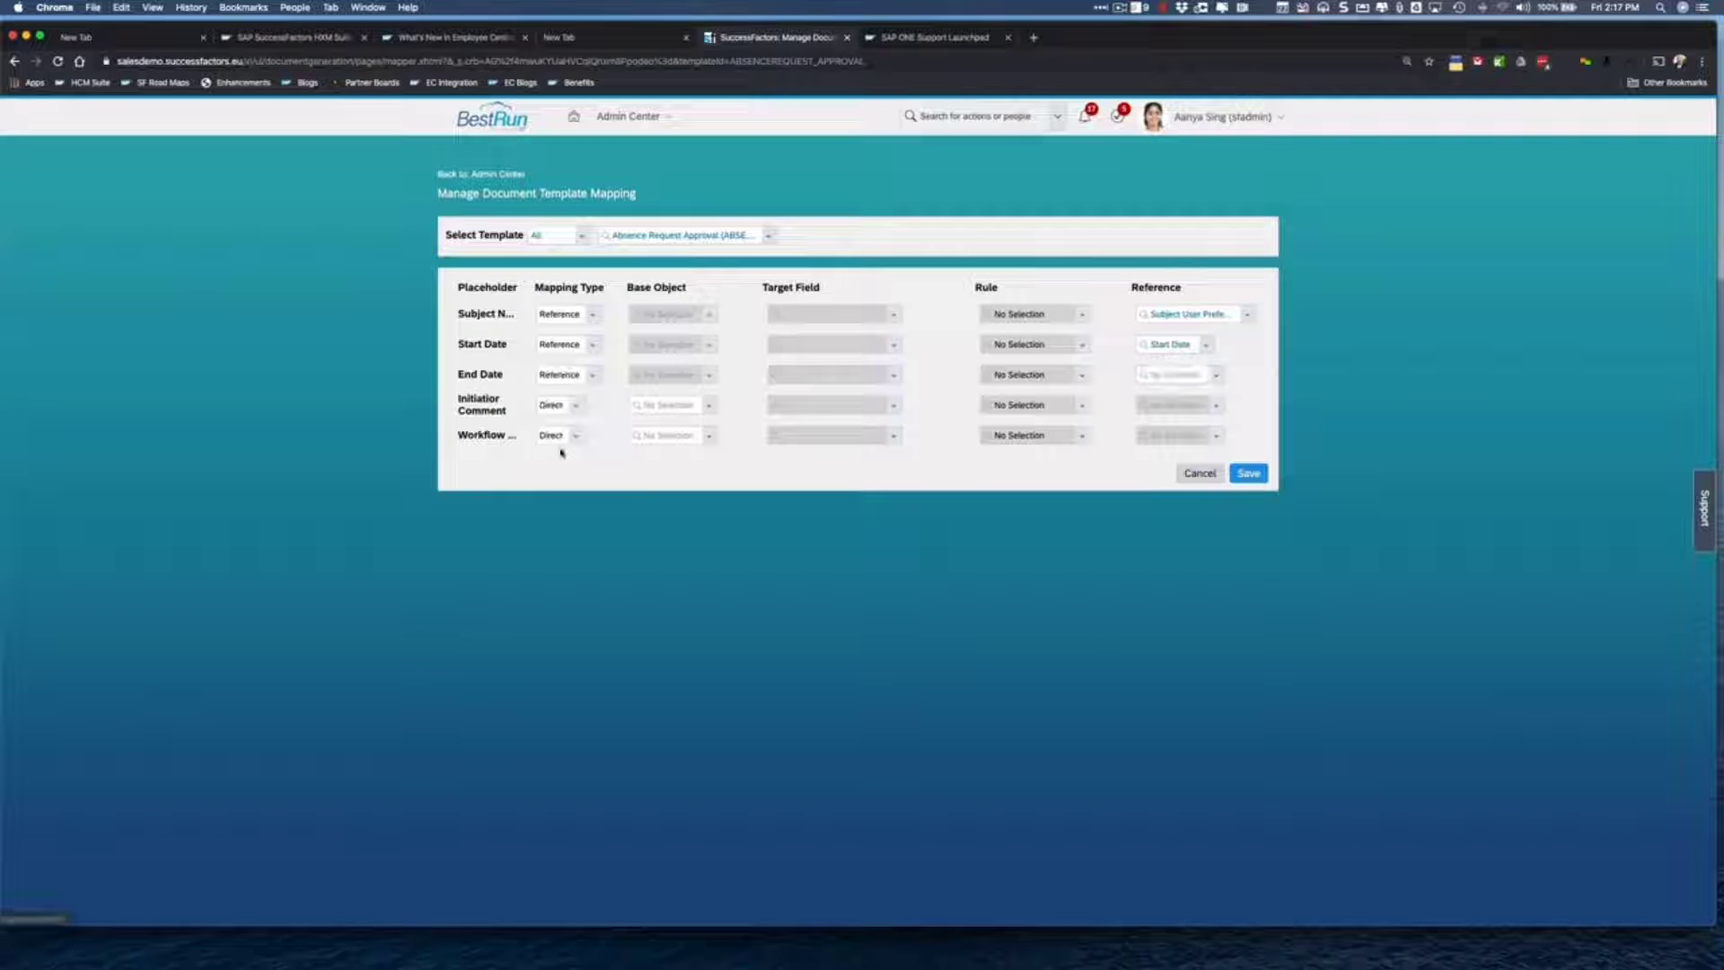
{"action": "left_click", "coordinate": [1209, 375]}
{"action": "left_click", "coordinate": [1182, 546]}
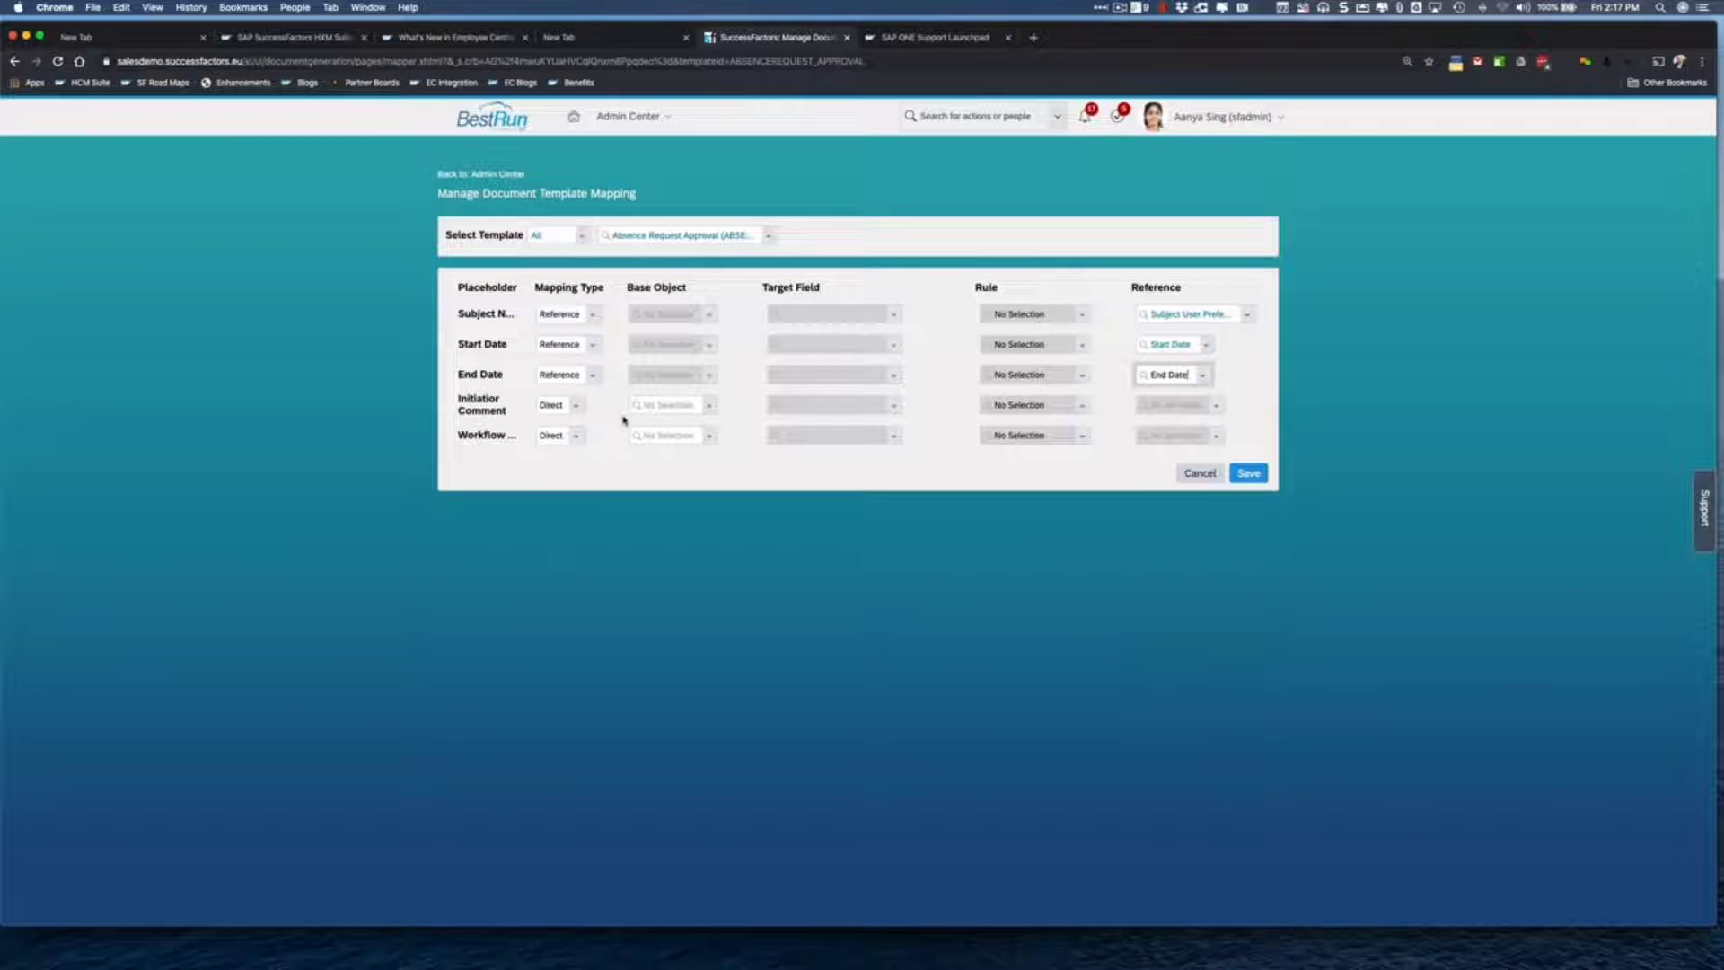
- Map Initiator Comment by reference to the Initiator Comment field
{"action": "left_click", "coordinate": [577, 406]}
{"action": "left_click", "coordinate": [563, 482]}
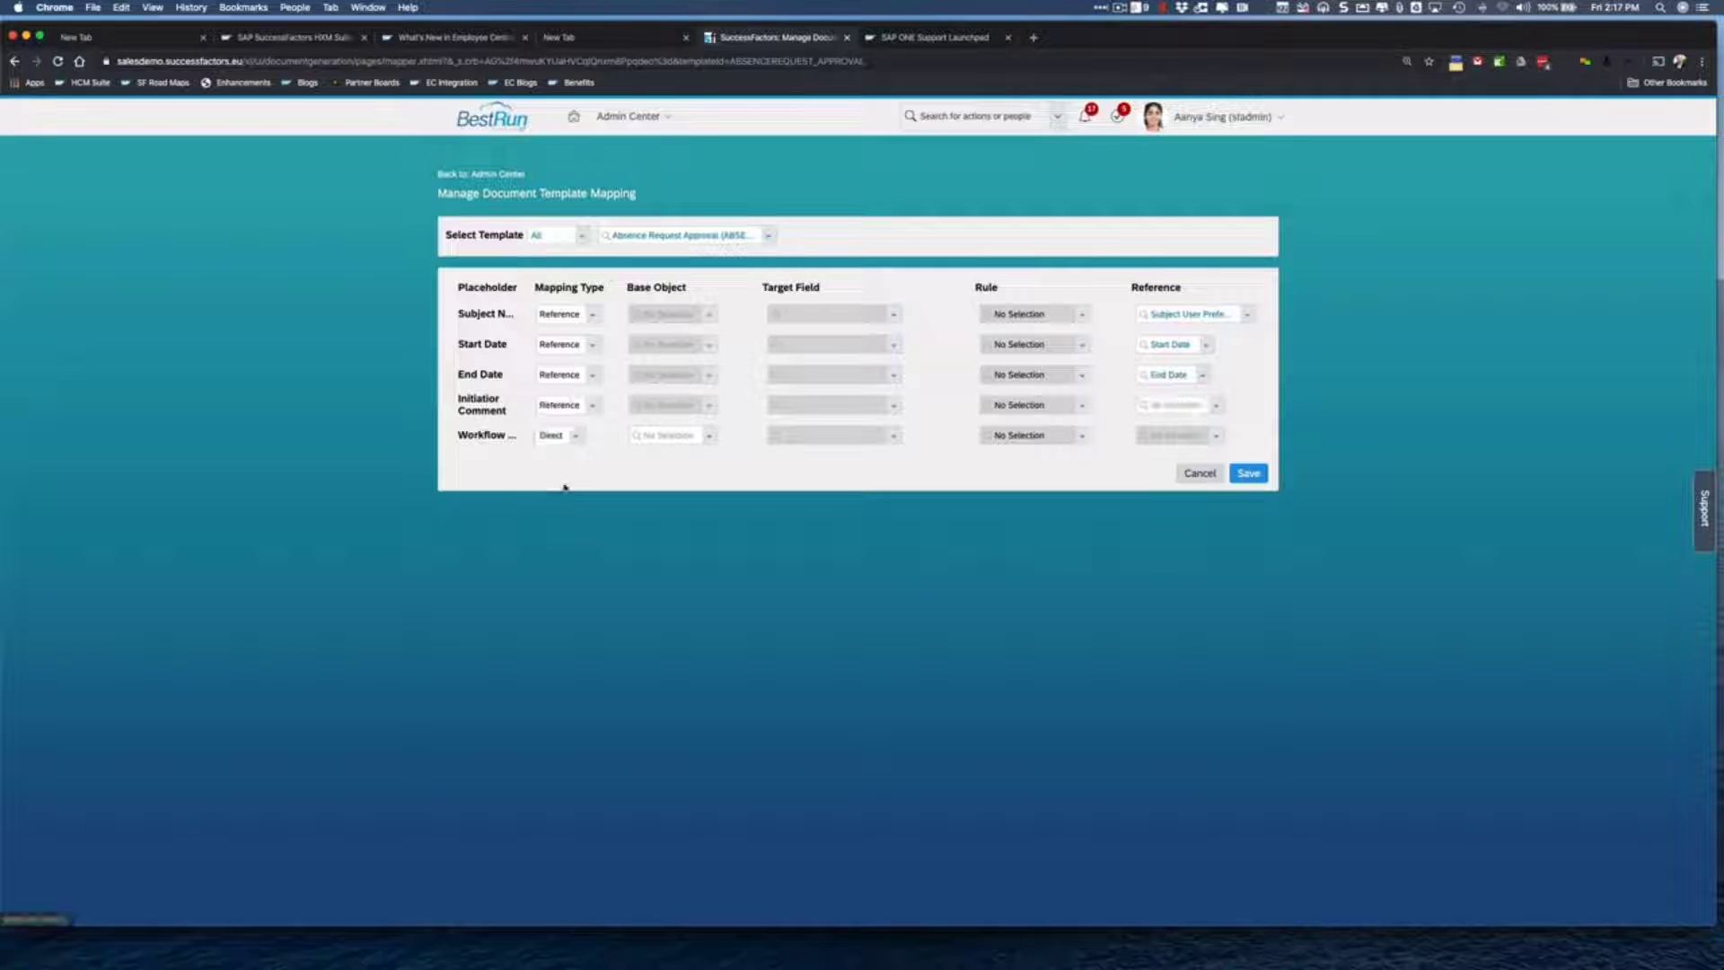
{"action": "left_click", "coordinate": [1216, 409]}
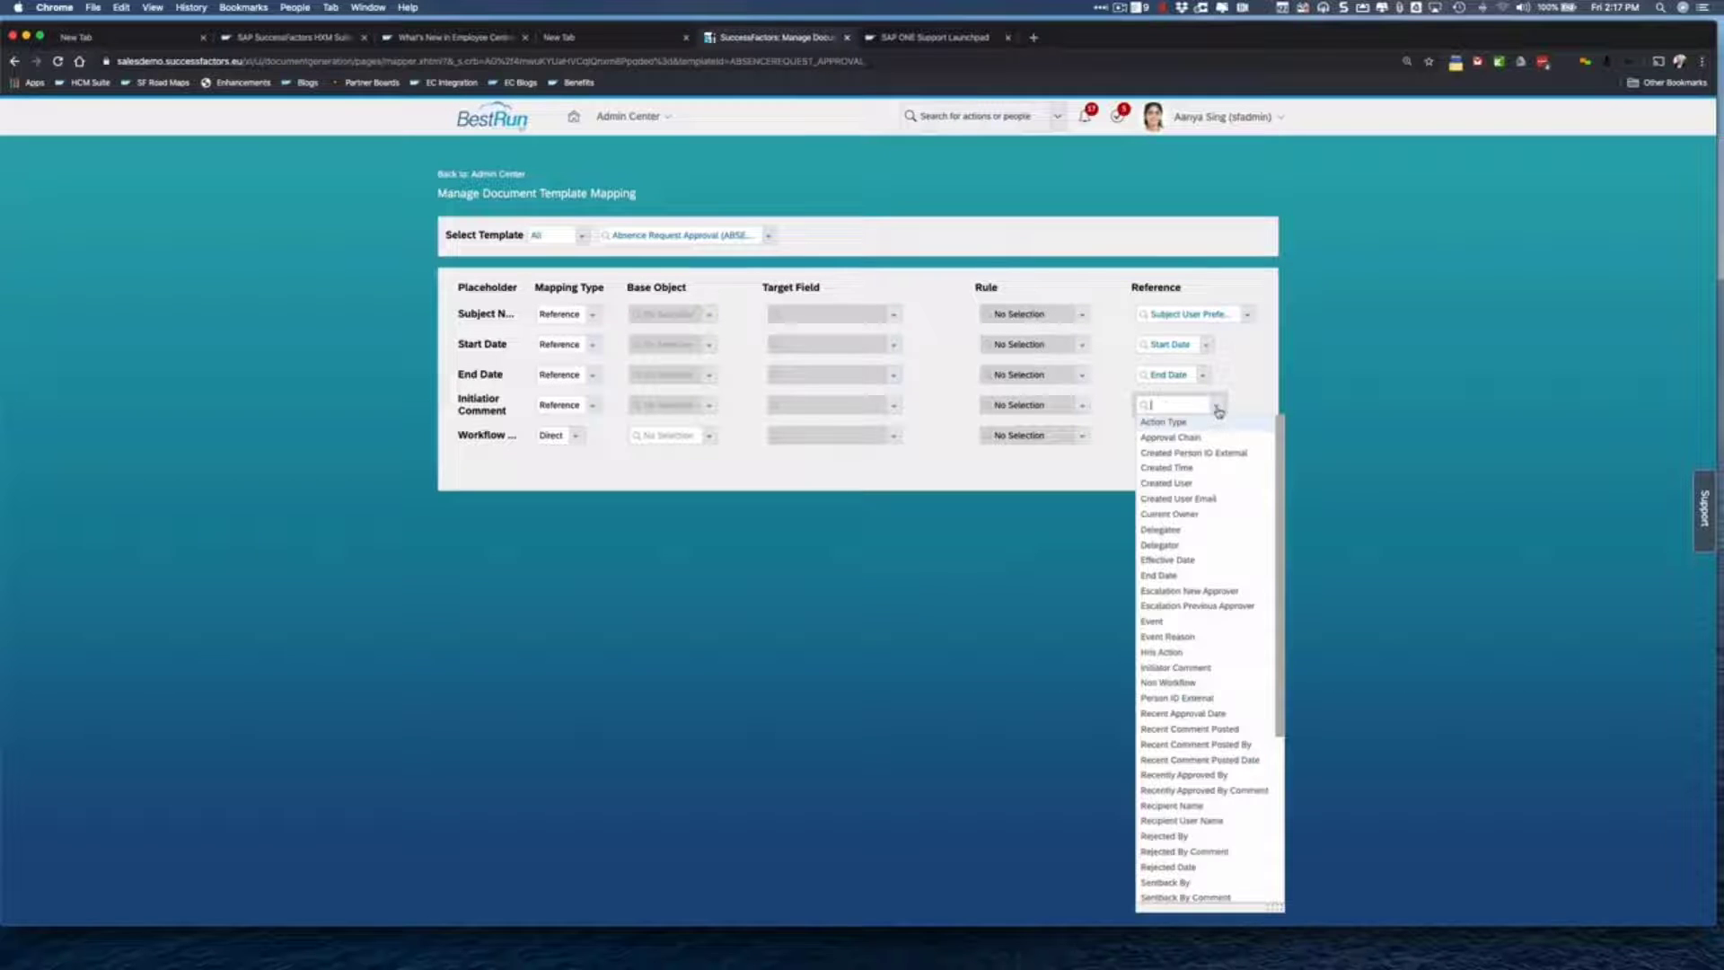
{"action": "scroll", "coordinate": [1173, 658], "scroll_direction": "down", "scroll_amount": 1}
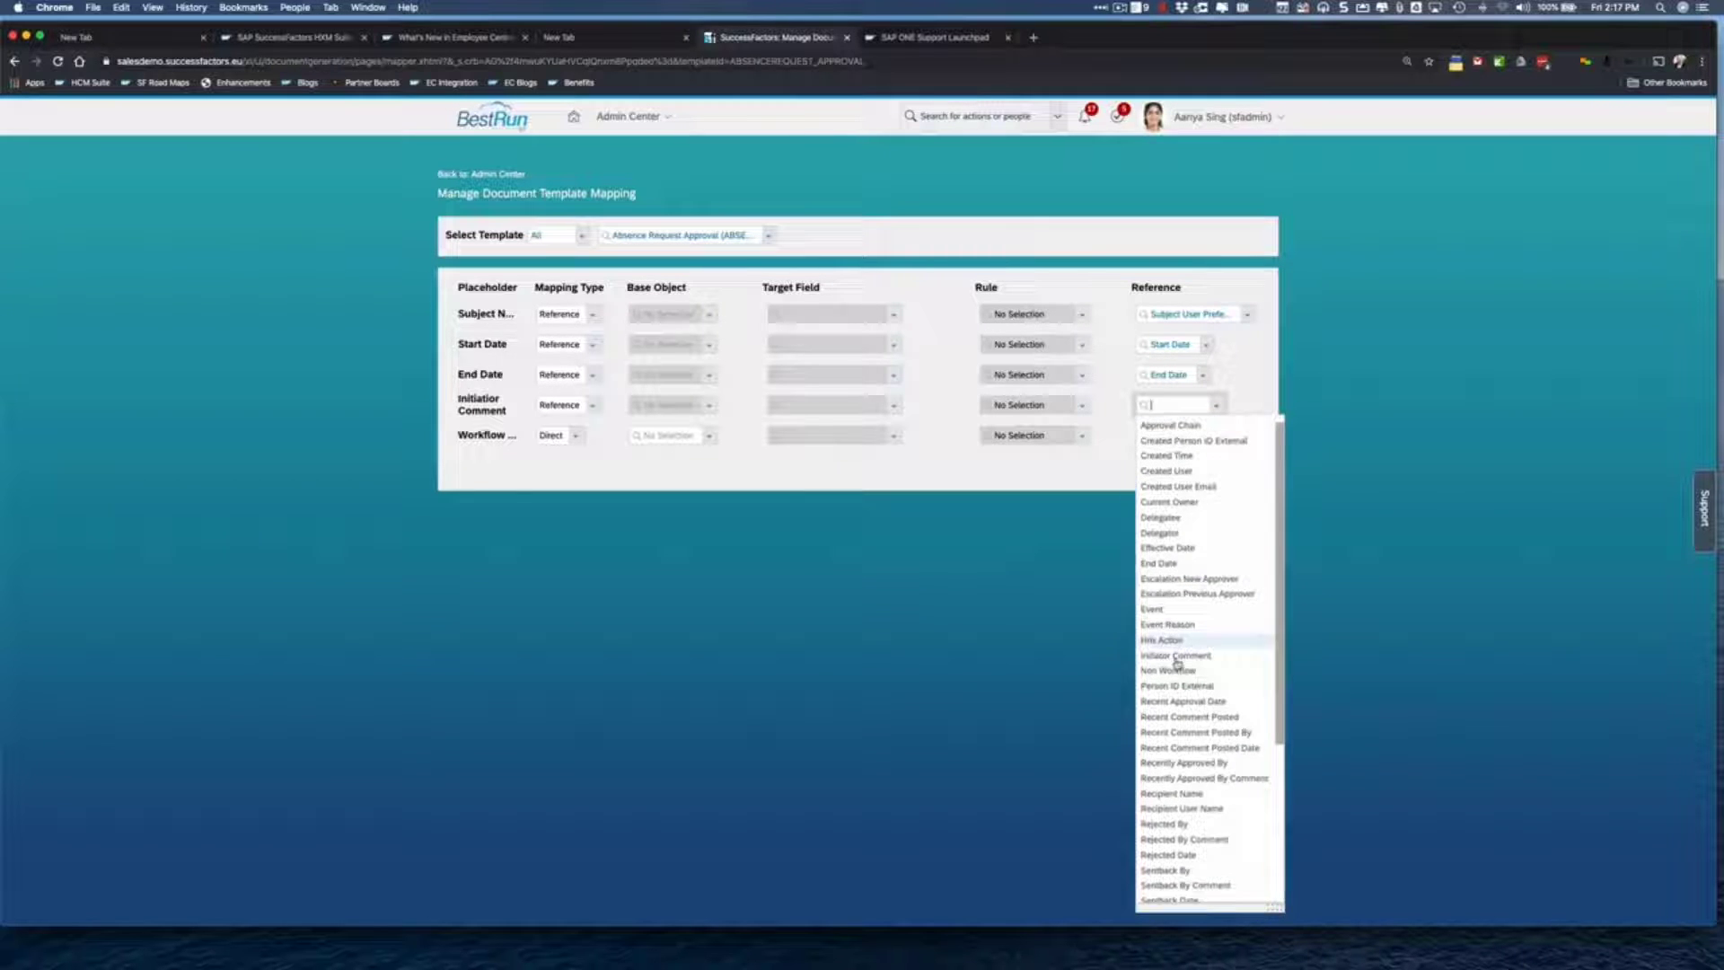
{"action": "left_click", "coordinate": [1174, 657]}
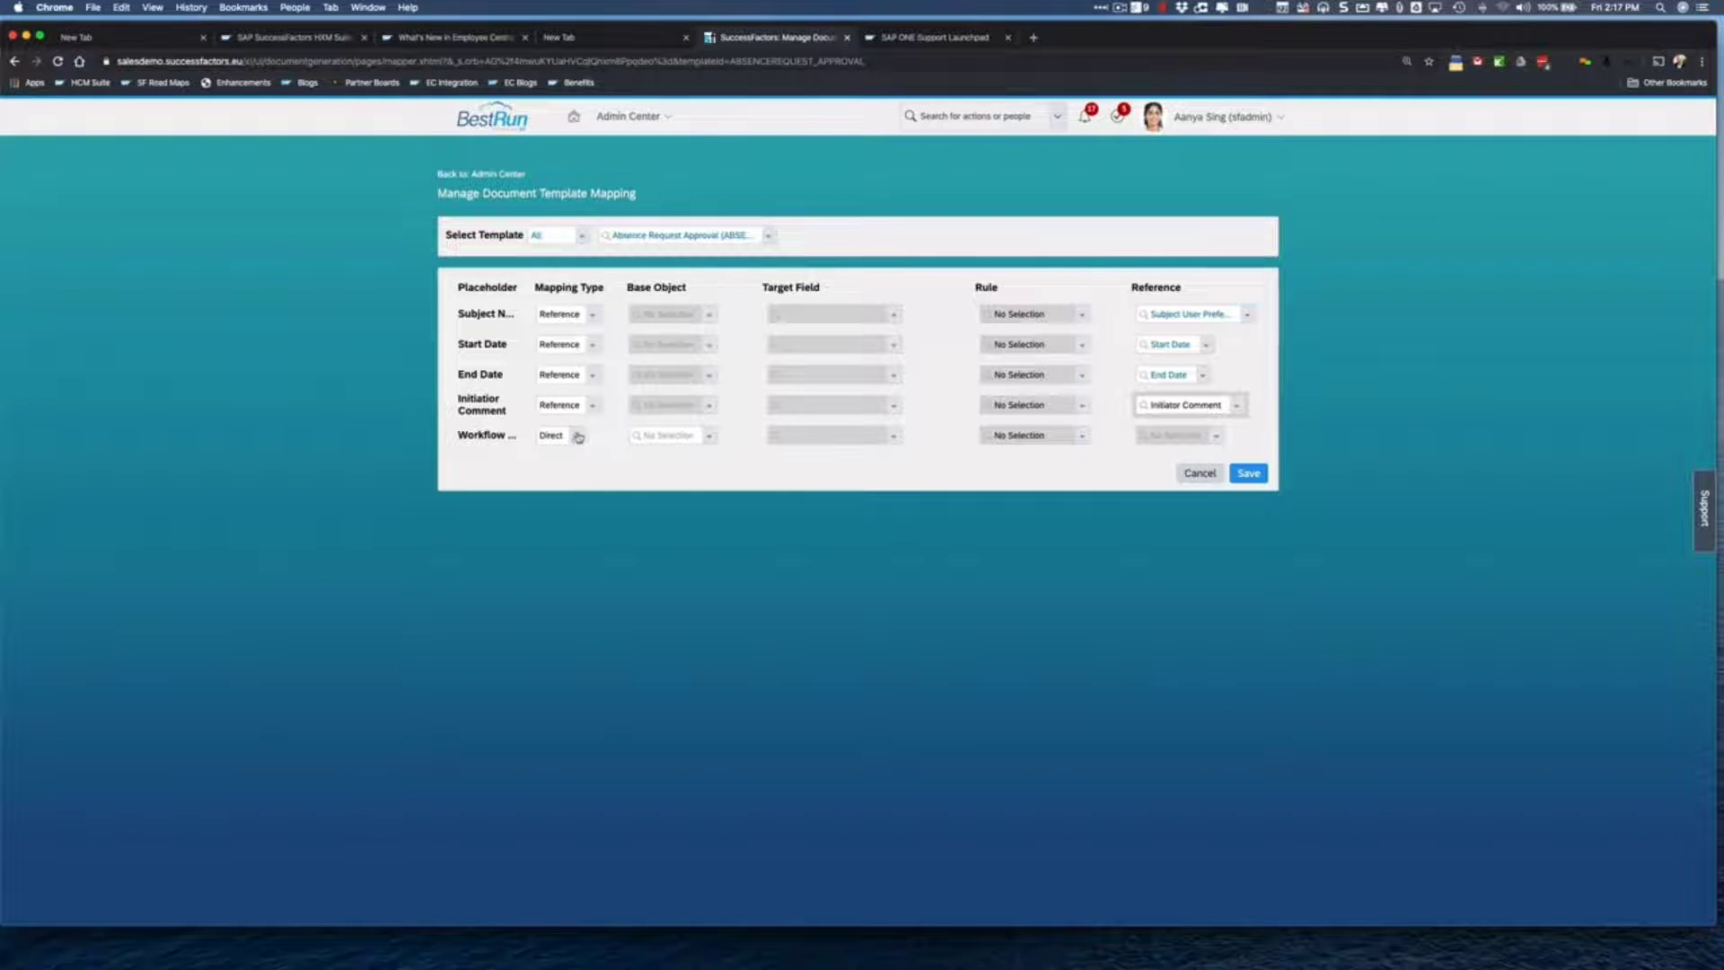
- Map the workflow placeholder by reference to View Link and save the mapping
{"action": "left_click", "coordinate": [576, 436]}
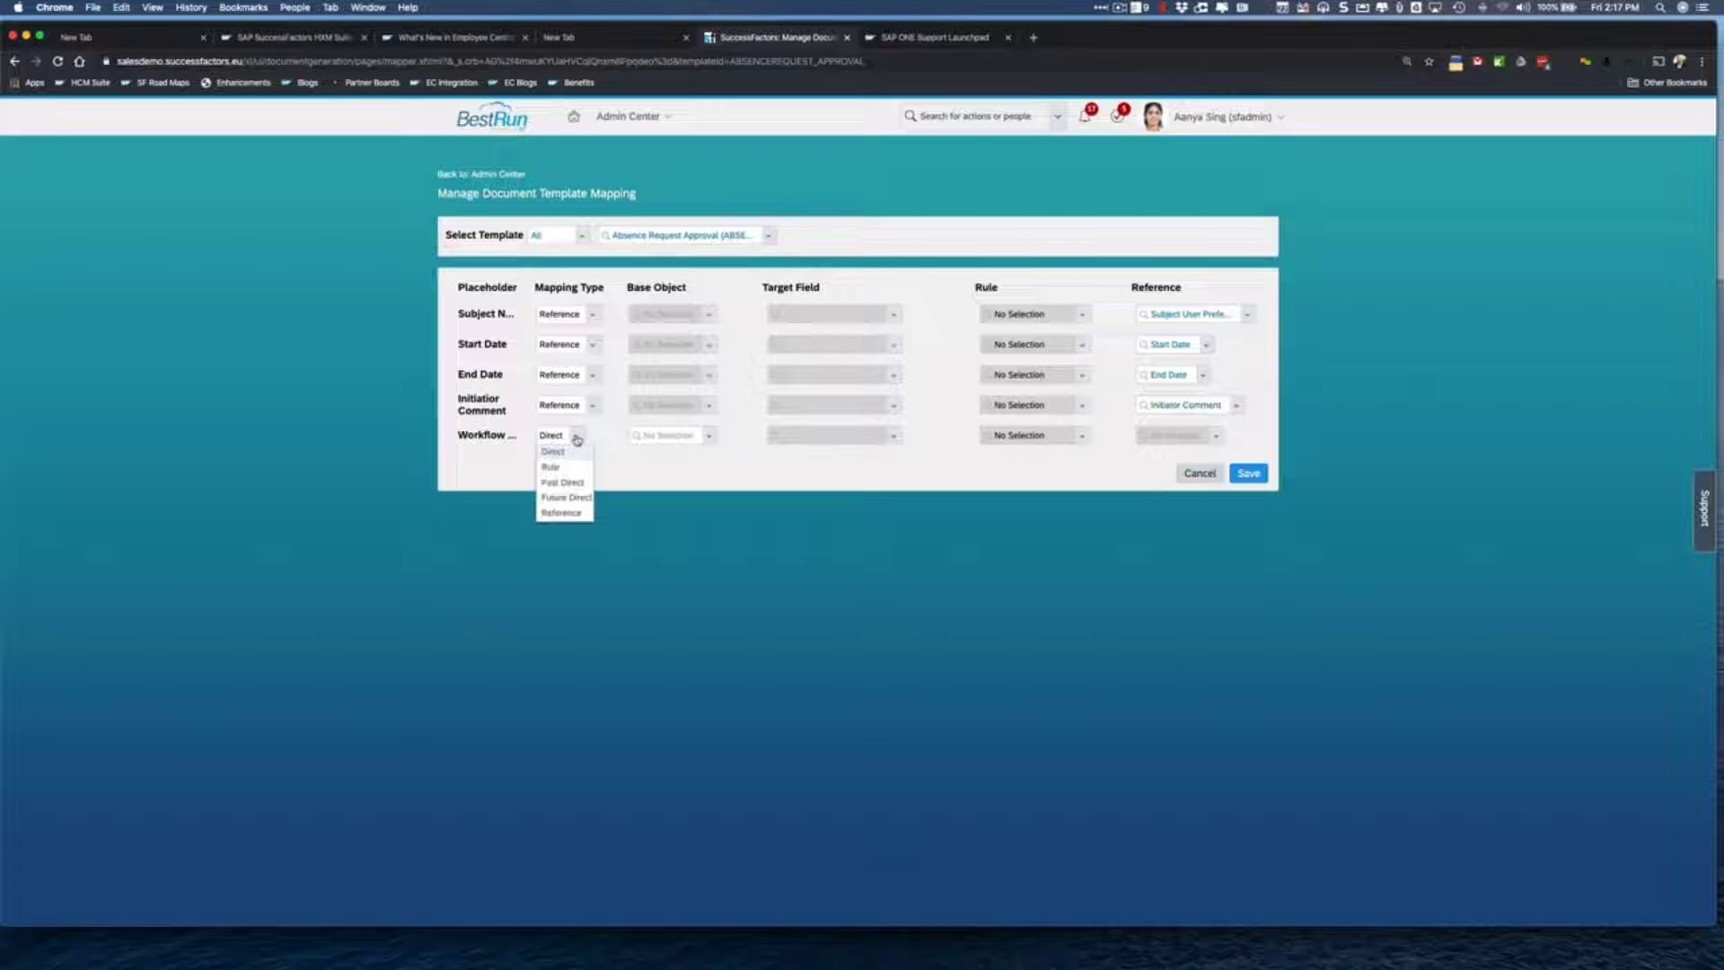
{"action": "left_click", "coordinate": [563, 513]}
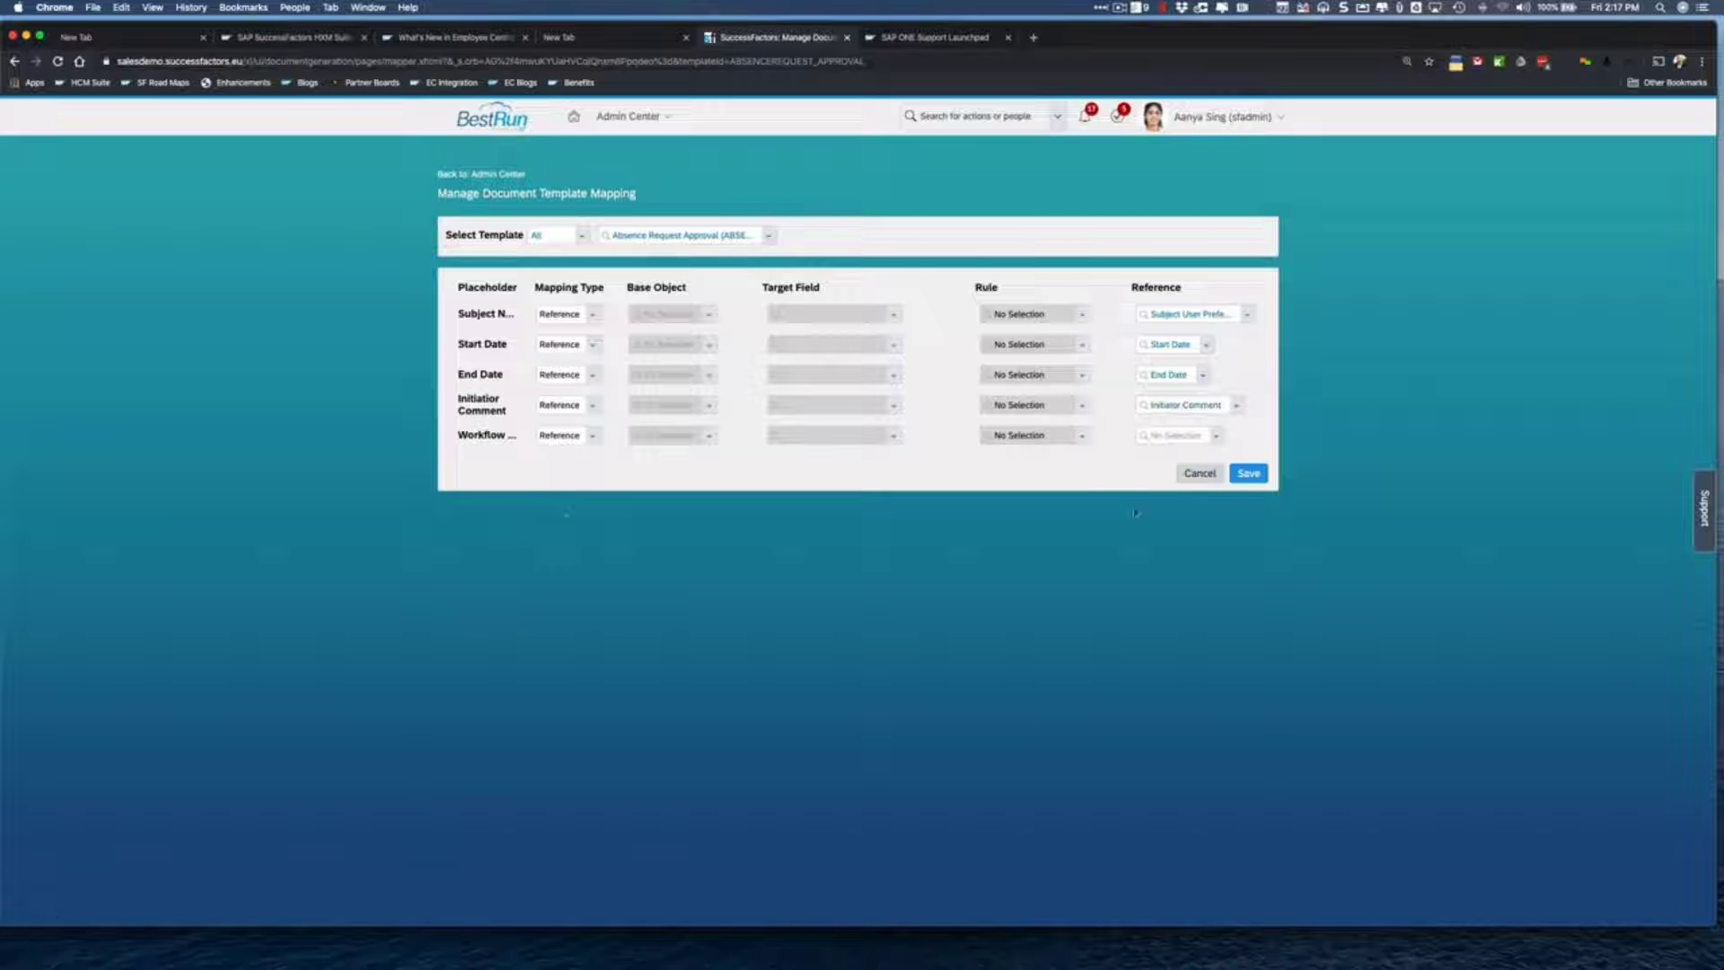
{"action": "left_click", "coordinate": [1218, 437]}
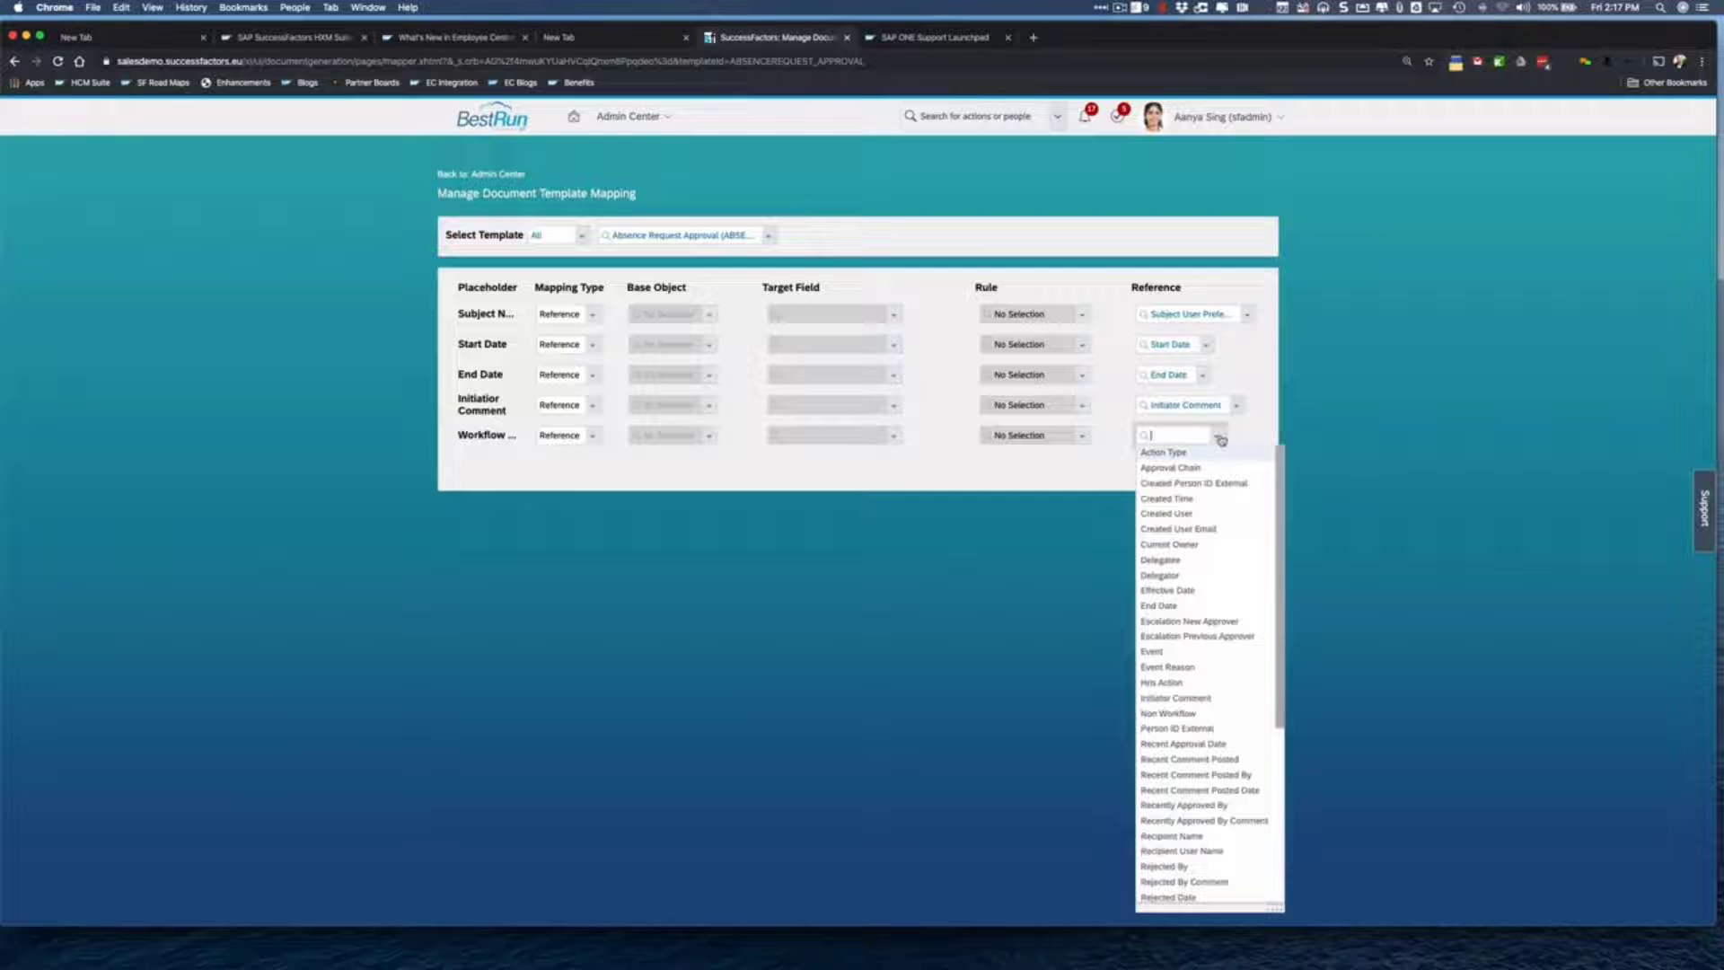
{"action": "scroll", "coordinate": [1185, 673], "scroll_direction": "down", "scroll_amount": 5}
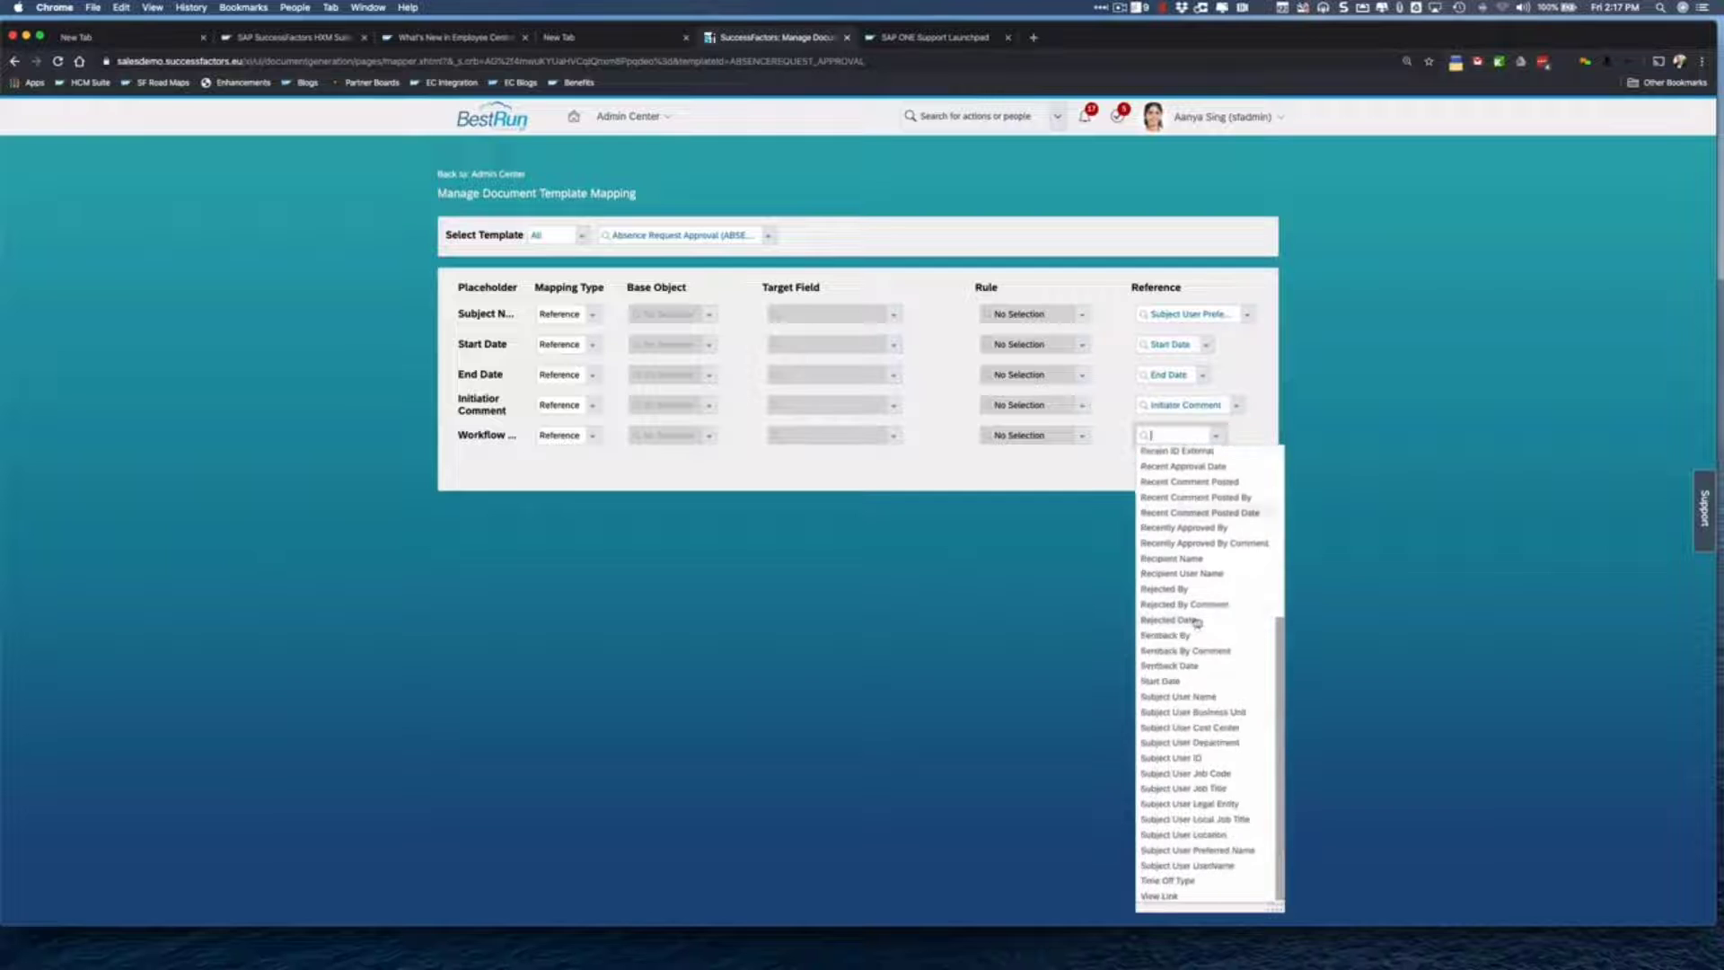
{"action": "left_click", "coordinate": [1158, 894]}
{"action": "left_click", "coordinate": [1130, 497]}
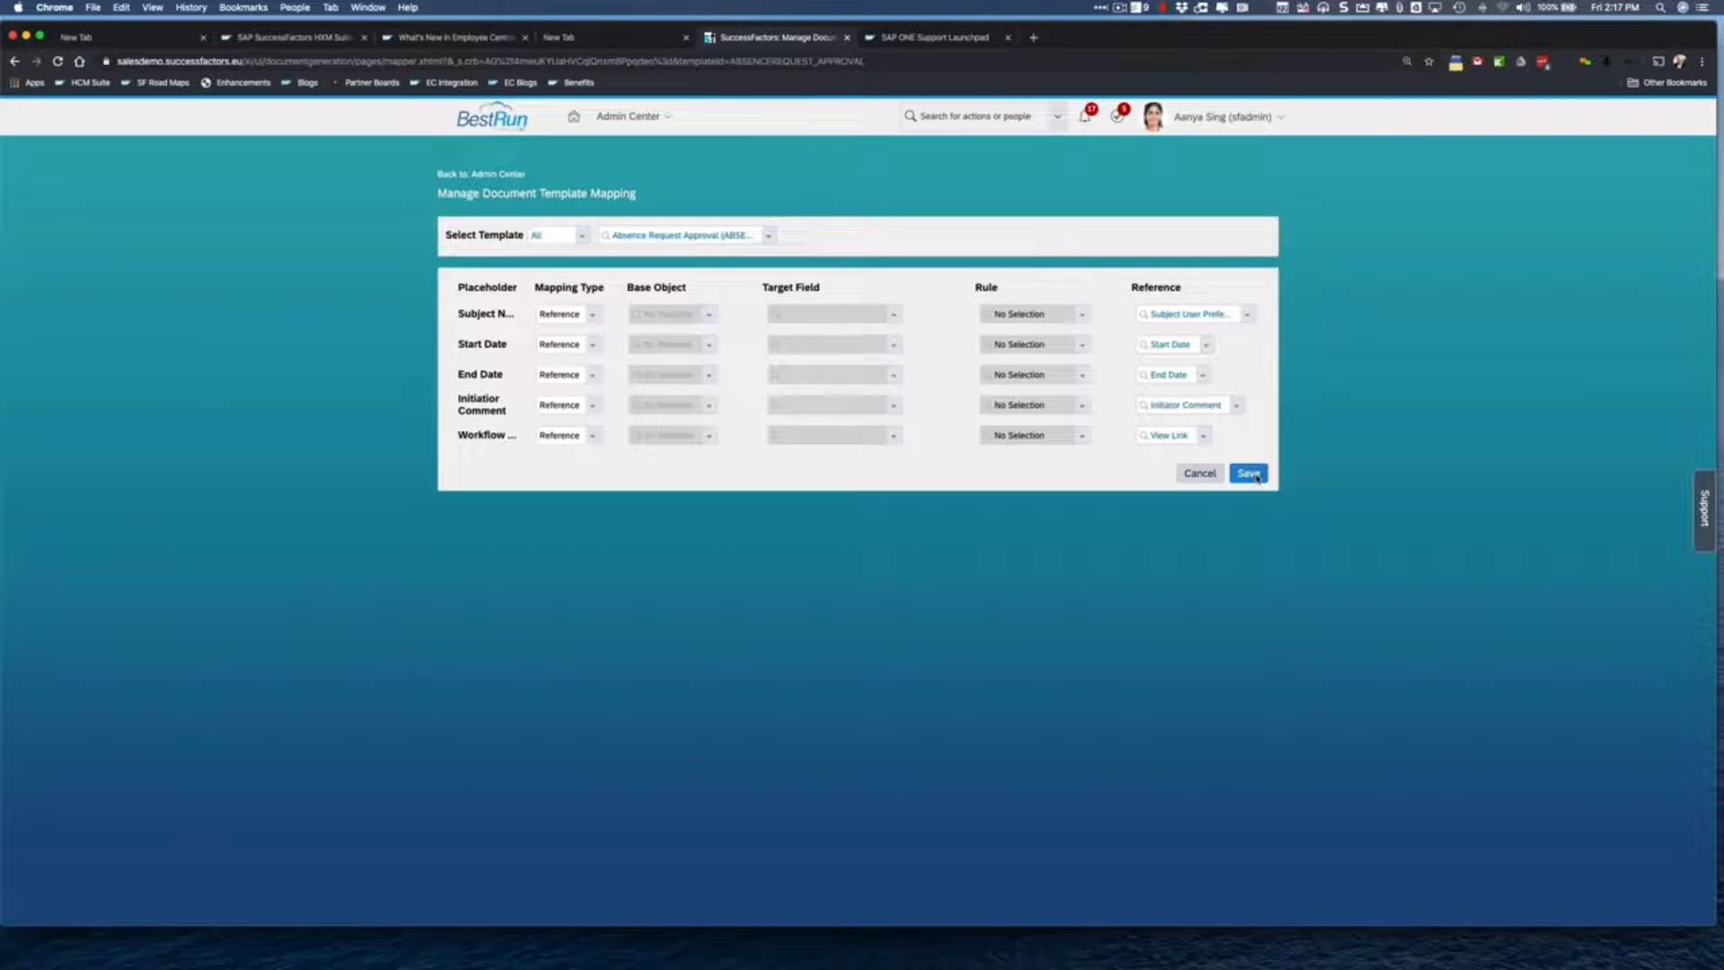
{"action": "left_click", "coordinate": [1257, 477]}
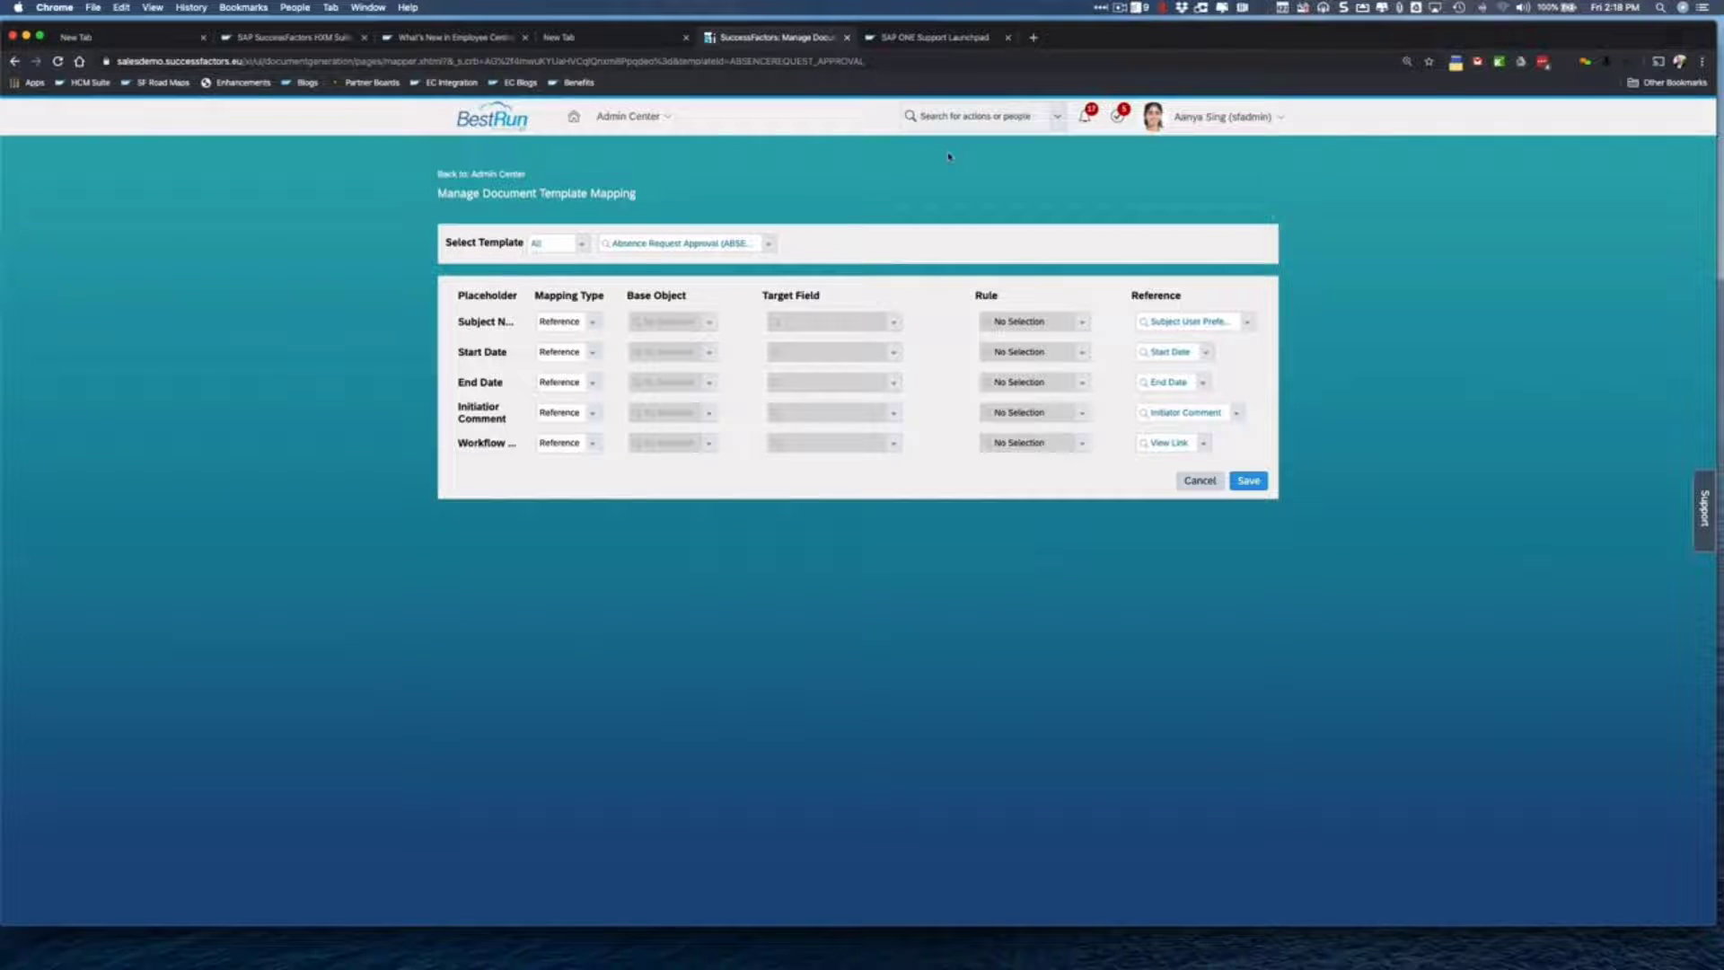
- Search 'Workflow' in the admin search and go to Manage Workflow Email Configuration
{"action": "left_click", "coordinate": [935, 119]}
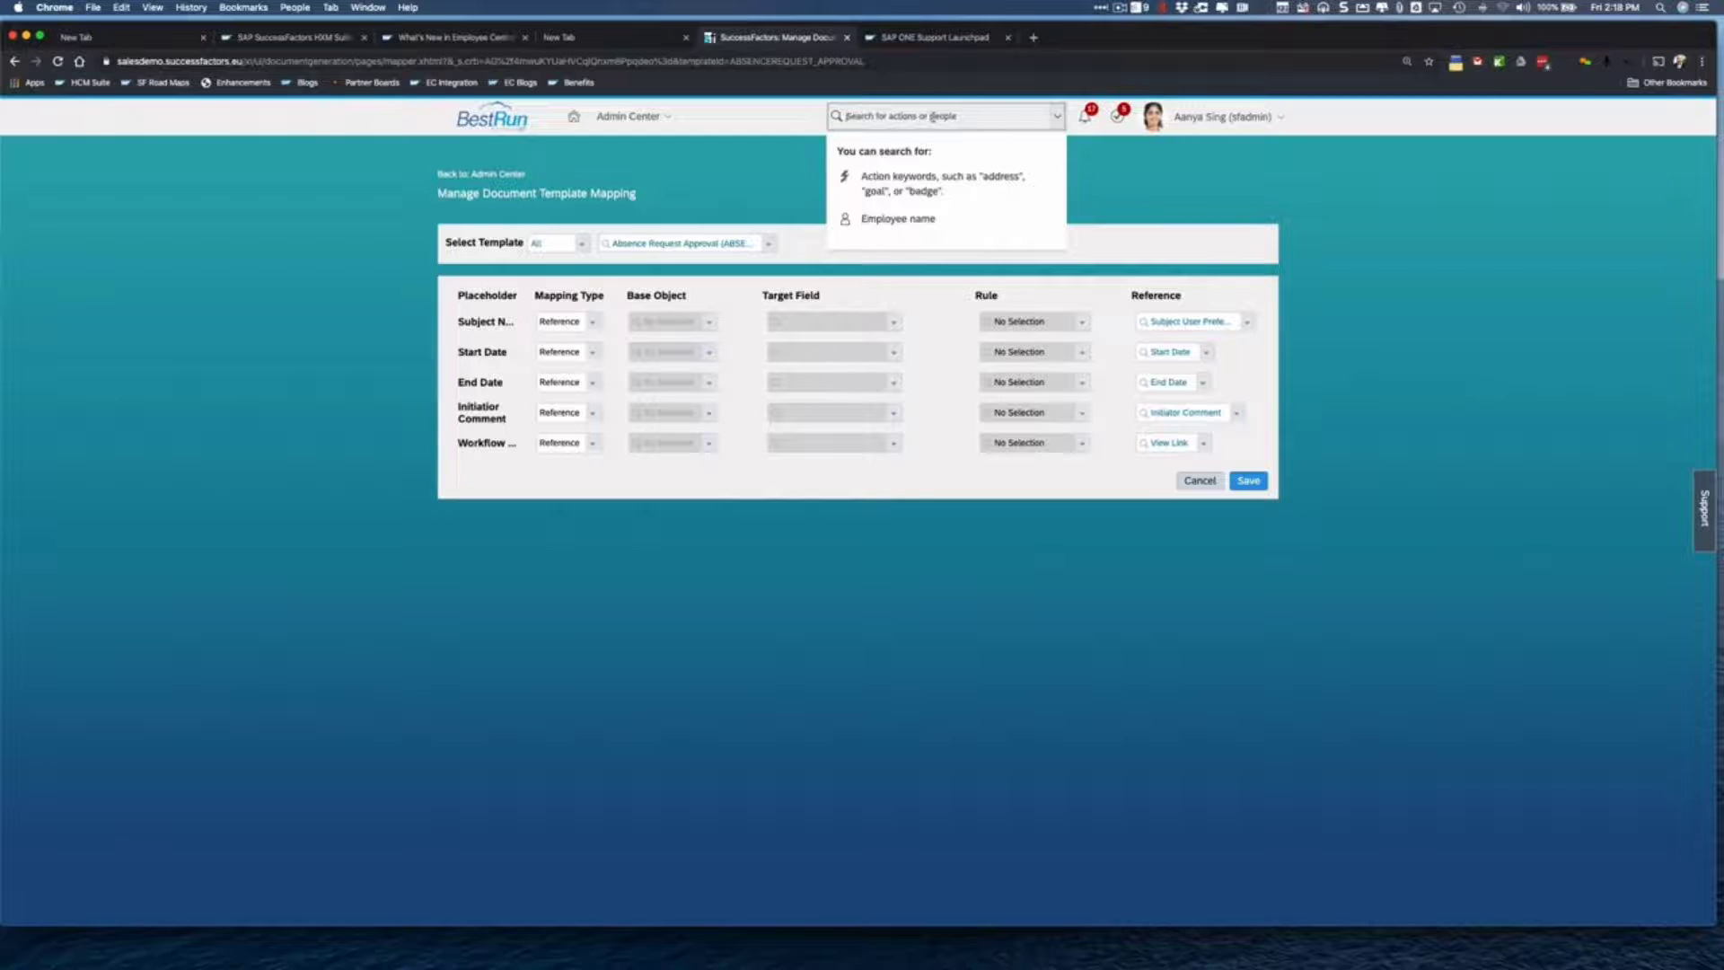
{"action": "type", "text": "Workf"}
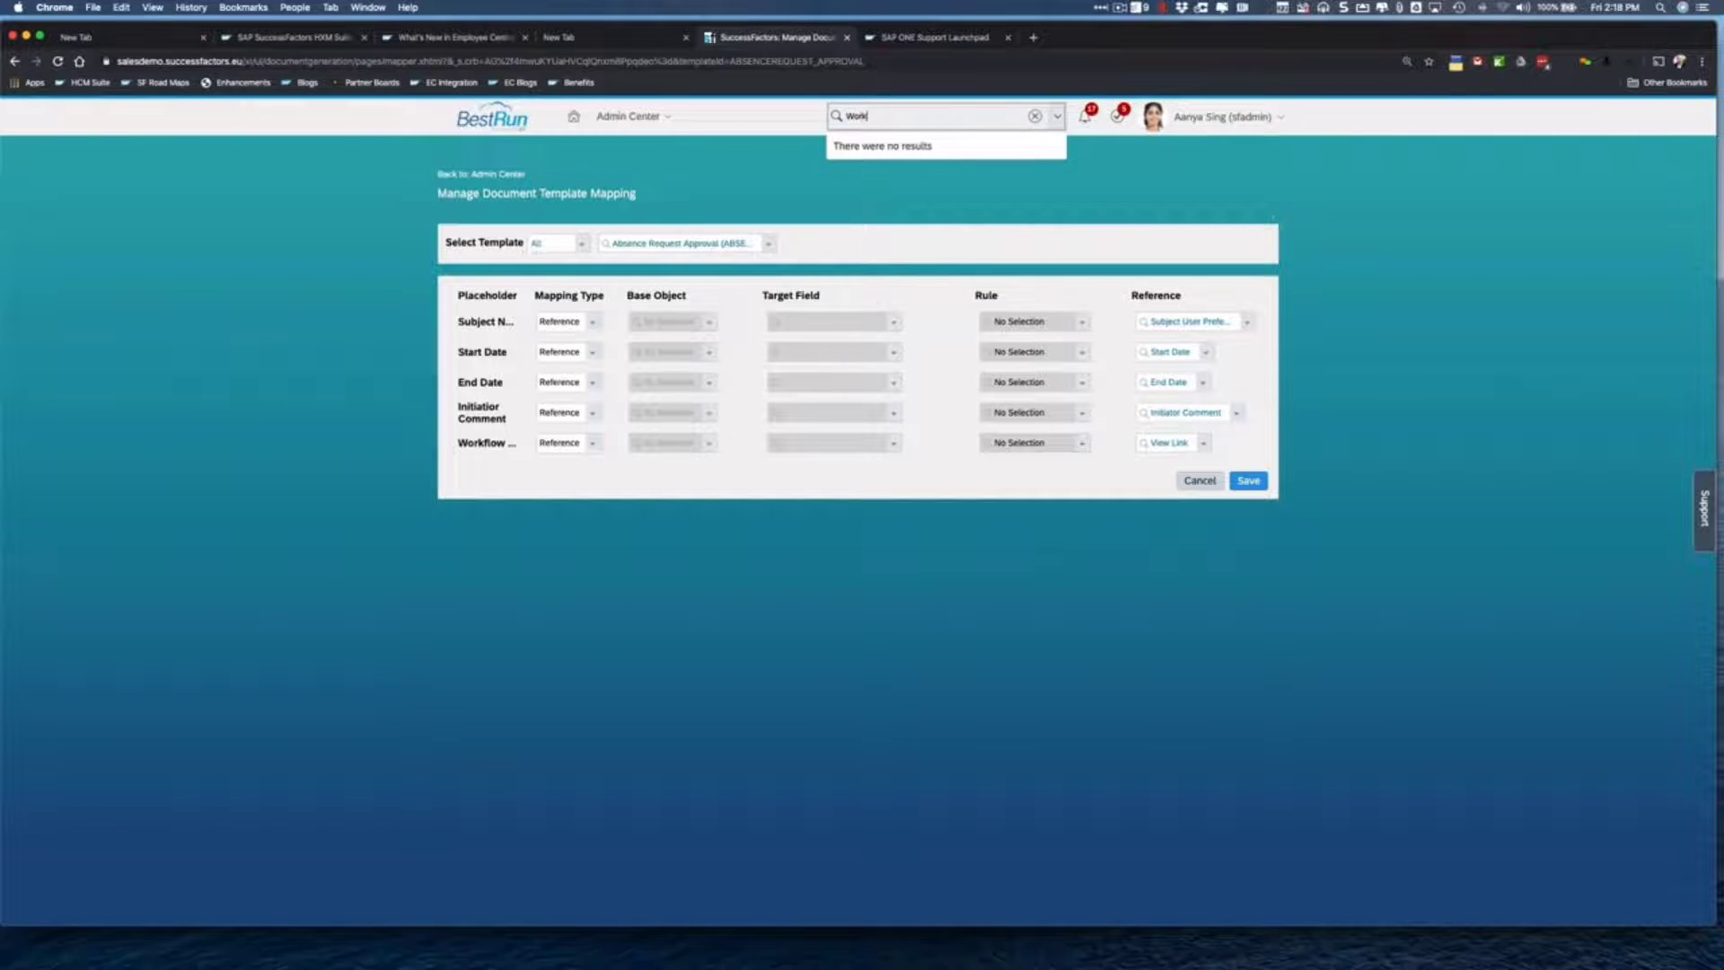
{"action": "type", "text": "low"}
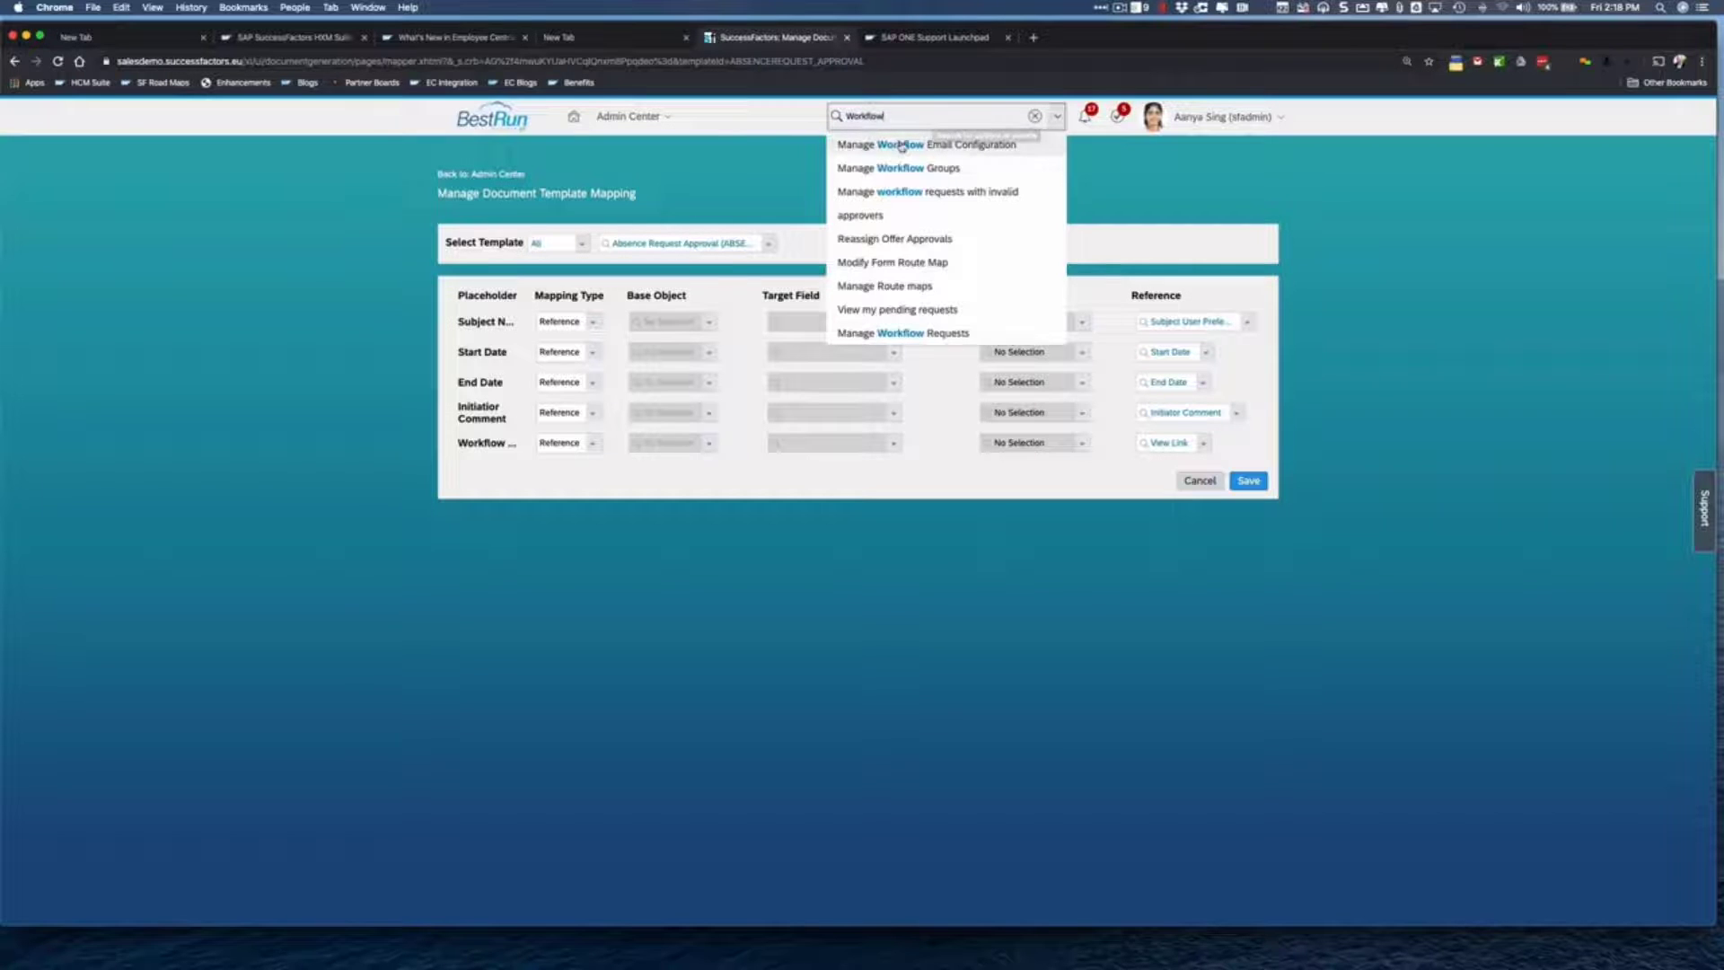
{"action": "left_click", "coordinate": [901, 147]}
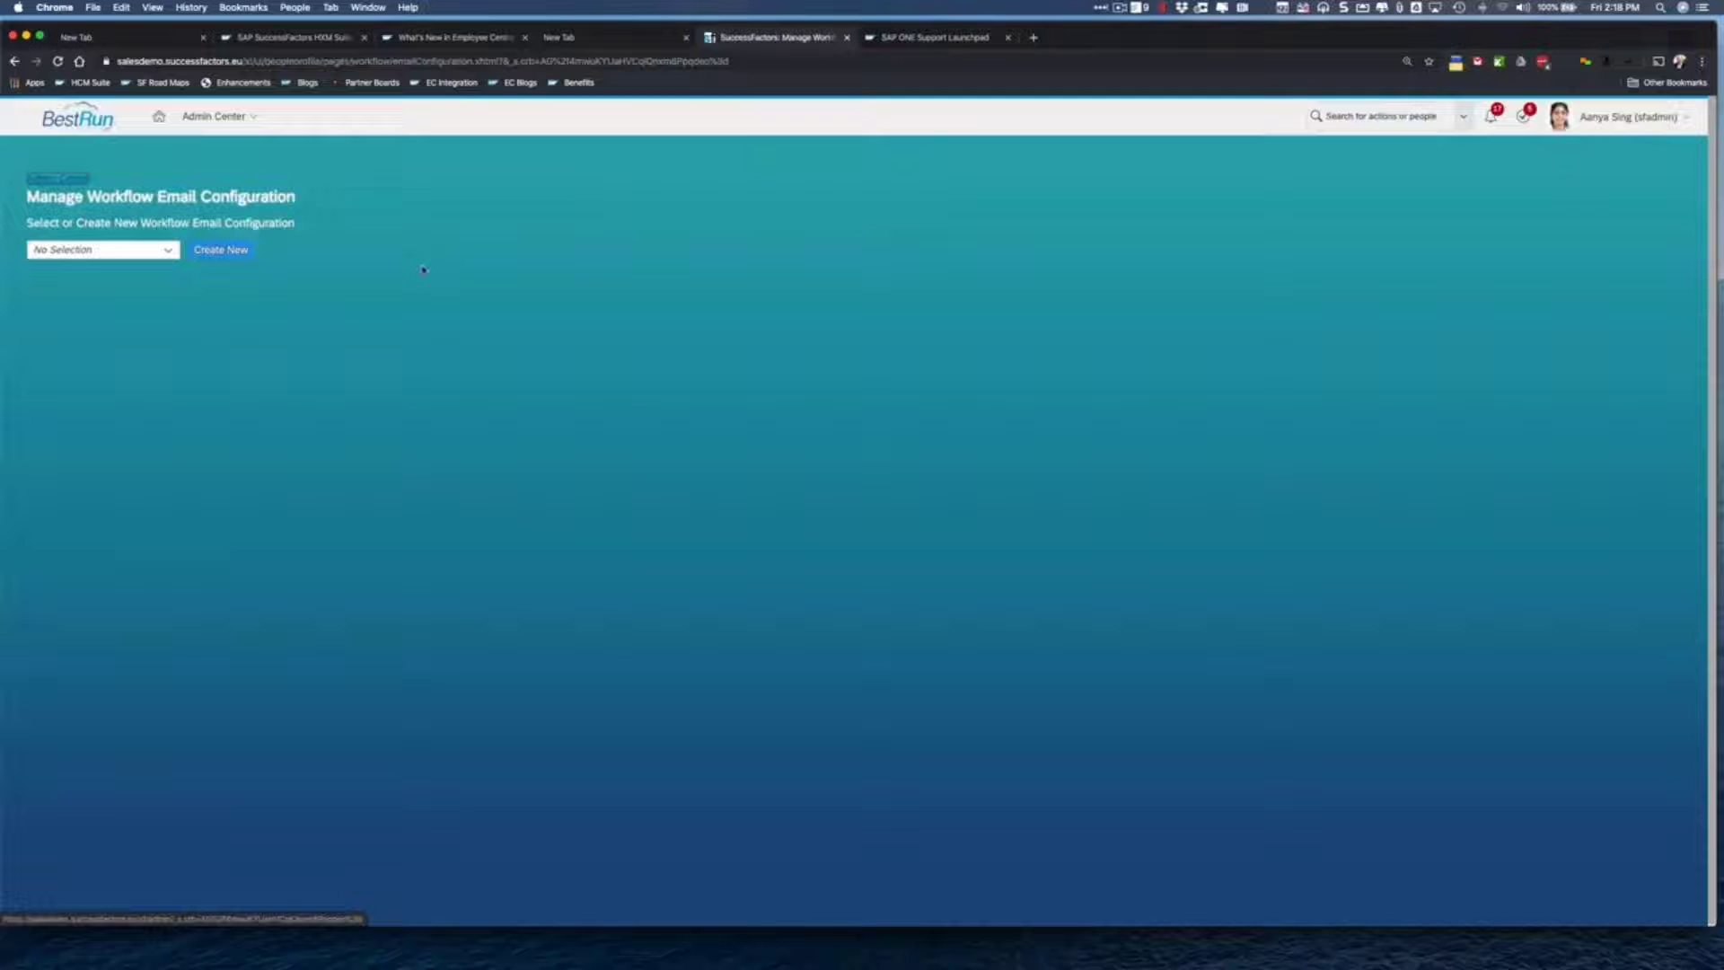
- Create a new workflow email configuration with code AbsenceRequest and name Absence Request
{"action": "left_click", "coordinate": [167, 255]}
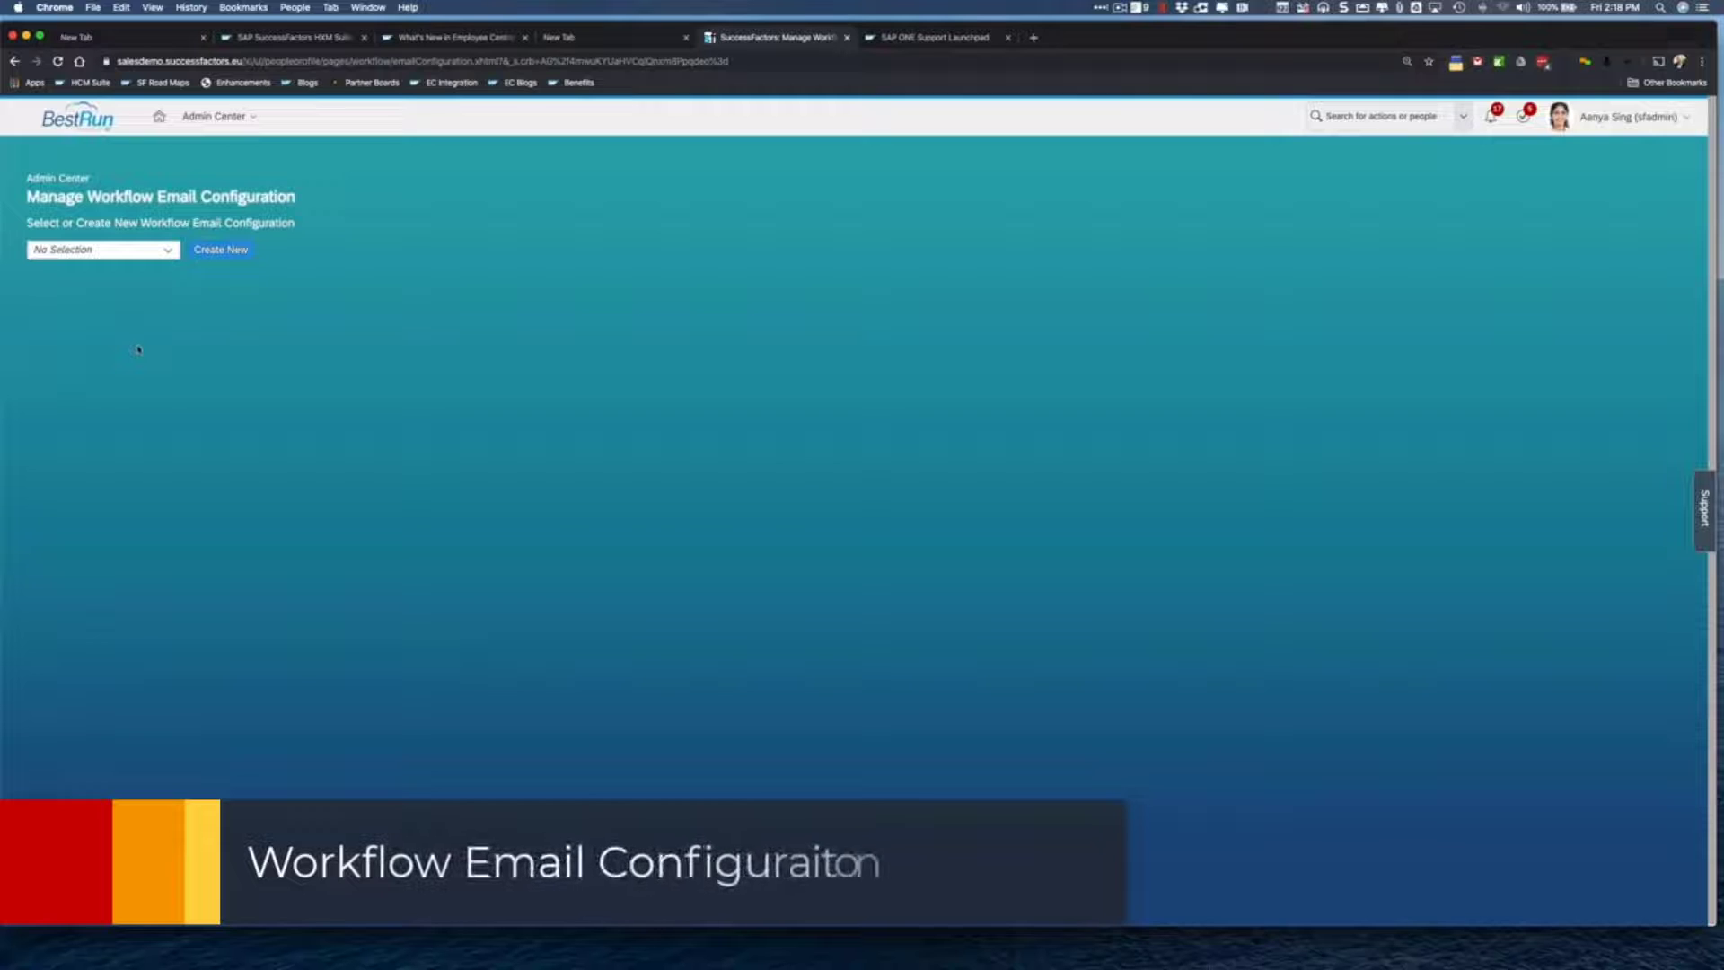
{"action": "left_click", "coordinate": [252, 255]}
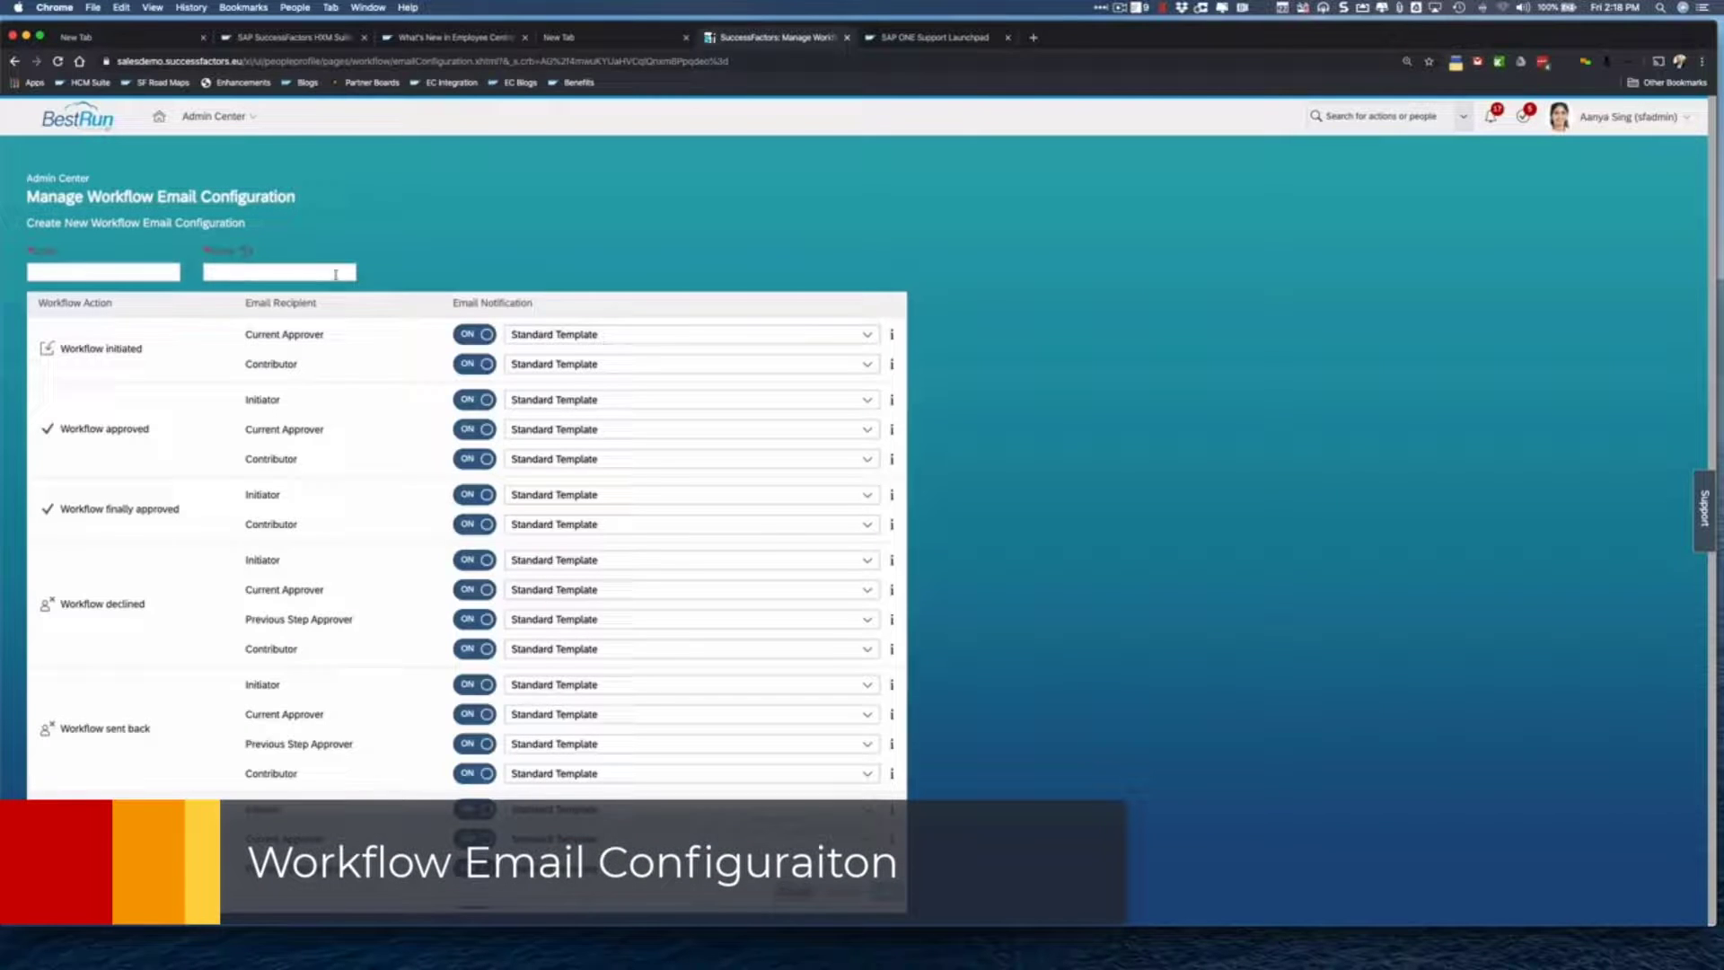
{"action": "left_click", "coordinate": [122, 273]}
{"action": "type", "text": "ABSENCE"}
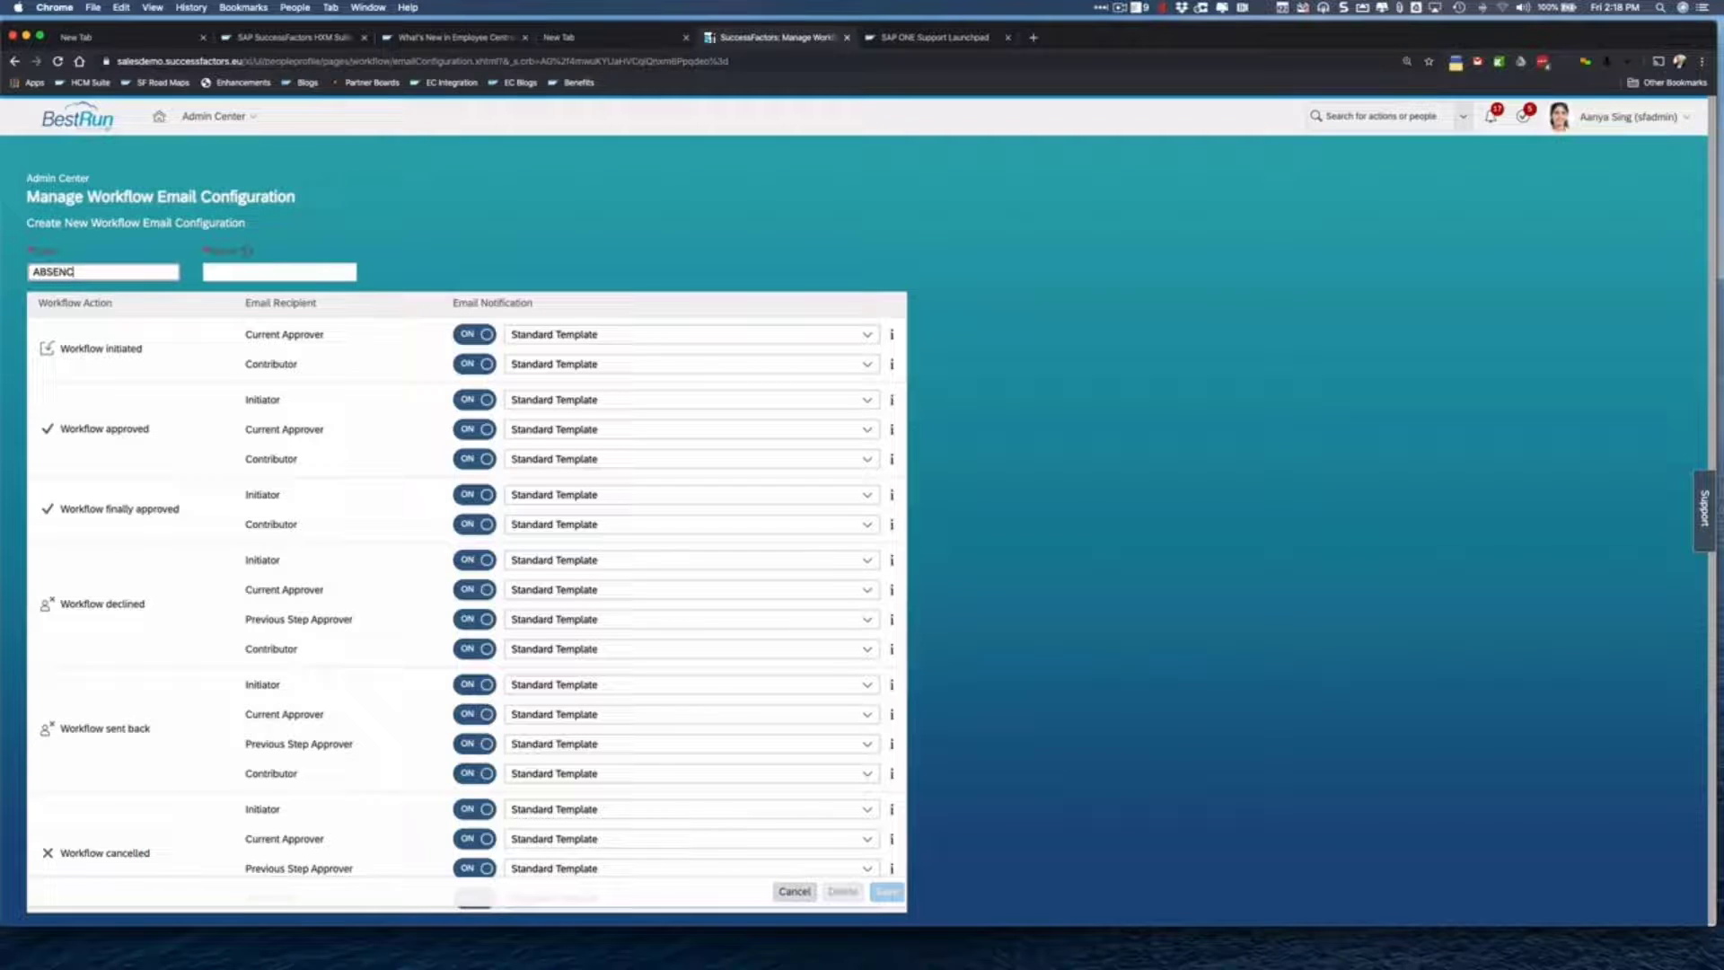
{"action": "key", "text": "BackSpace"}
{"action": "key", "text": "BackSpace"}
{"action": "key", "text": "BackSpace"}
{"action": "key", "text": "BackSpace"}
{"action": "key", "text": "BackSpace"}
{"action": "key", "text": "BackSpace"}
{"action": "type", "text": "bsenceRequest"}
{"action": "key", "text": "Tab"}
{"action": "type", "text": "Abs"}
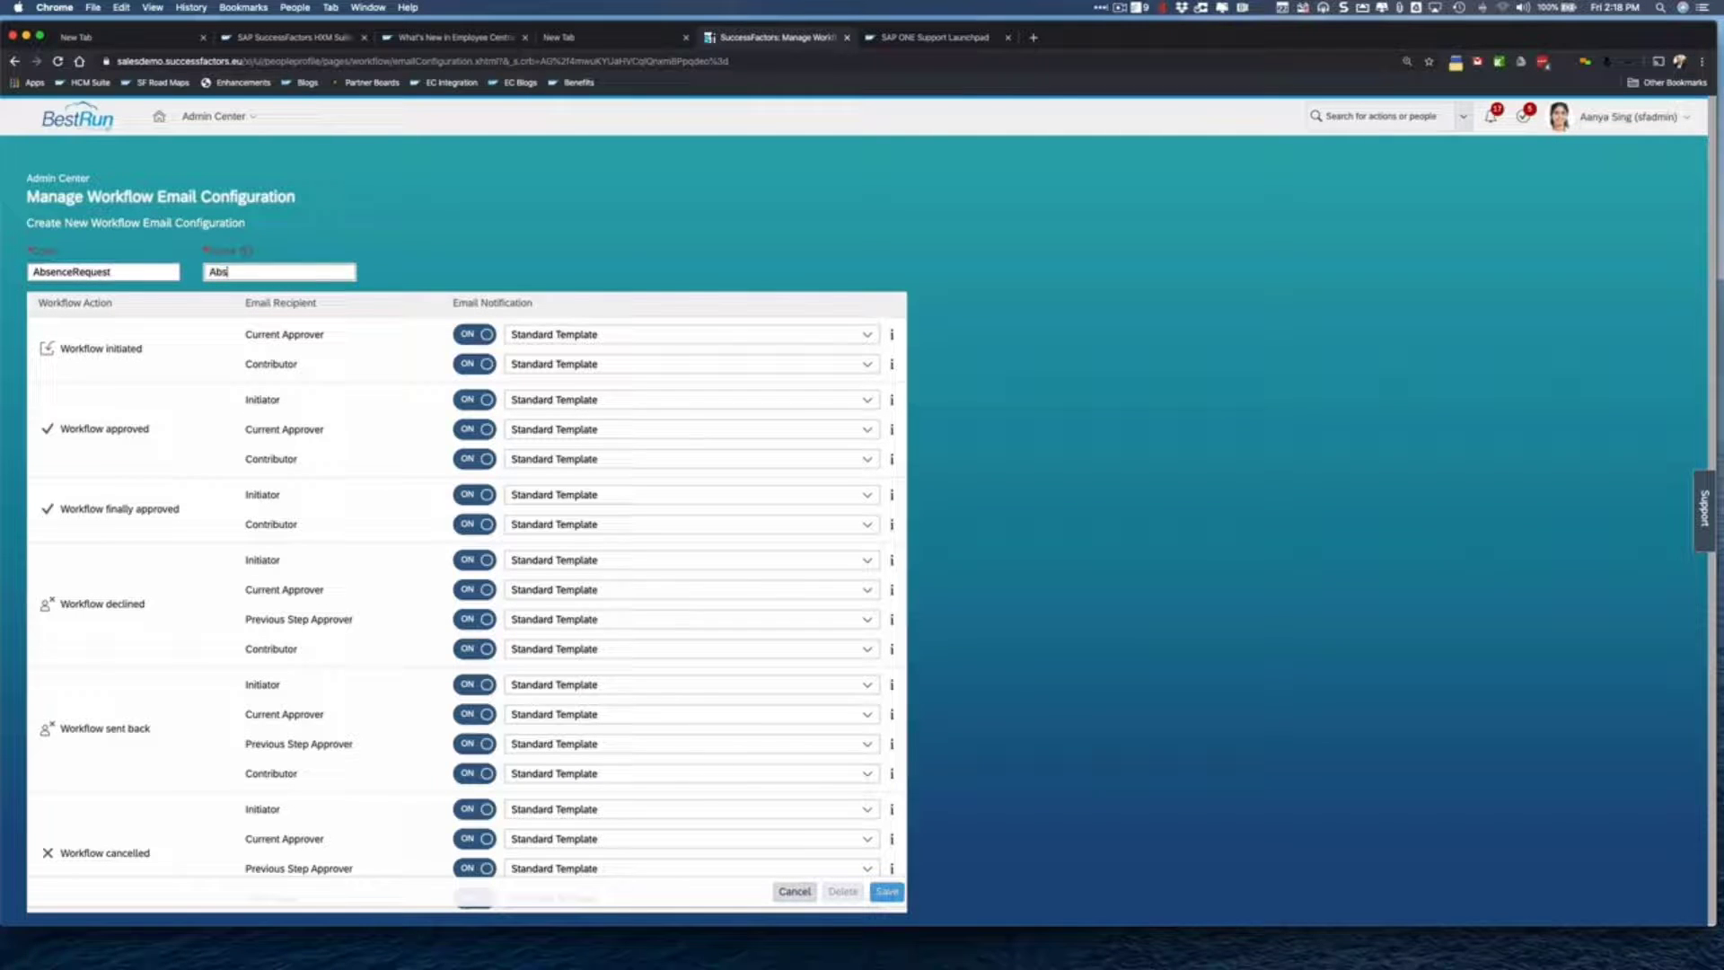
{"action": "type", "text": "ence Request"}
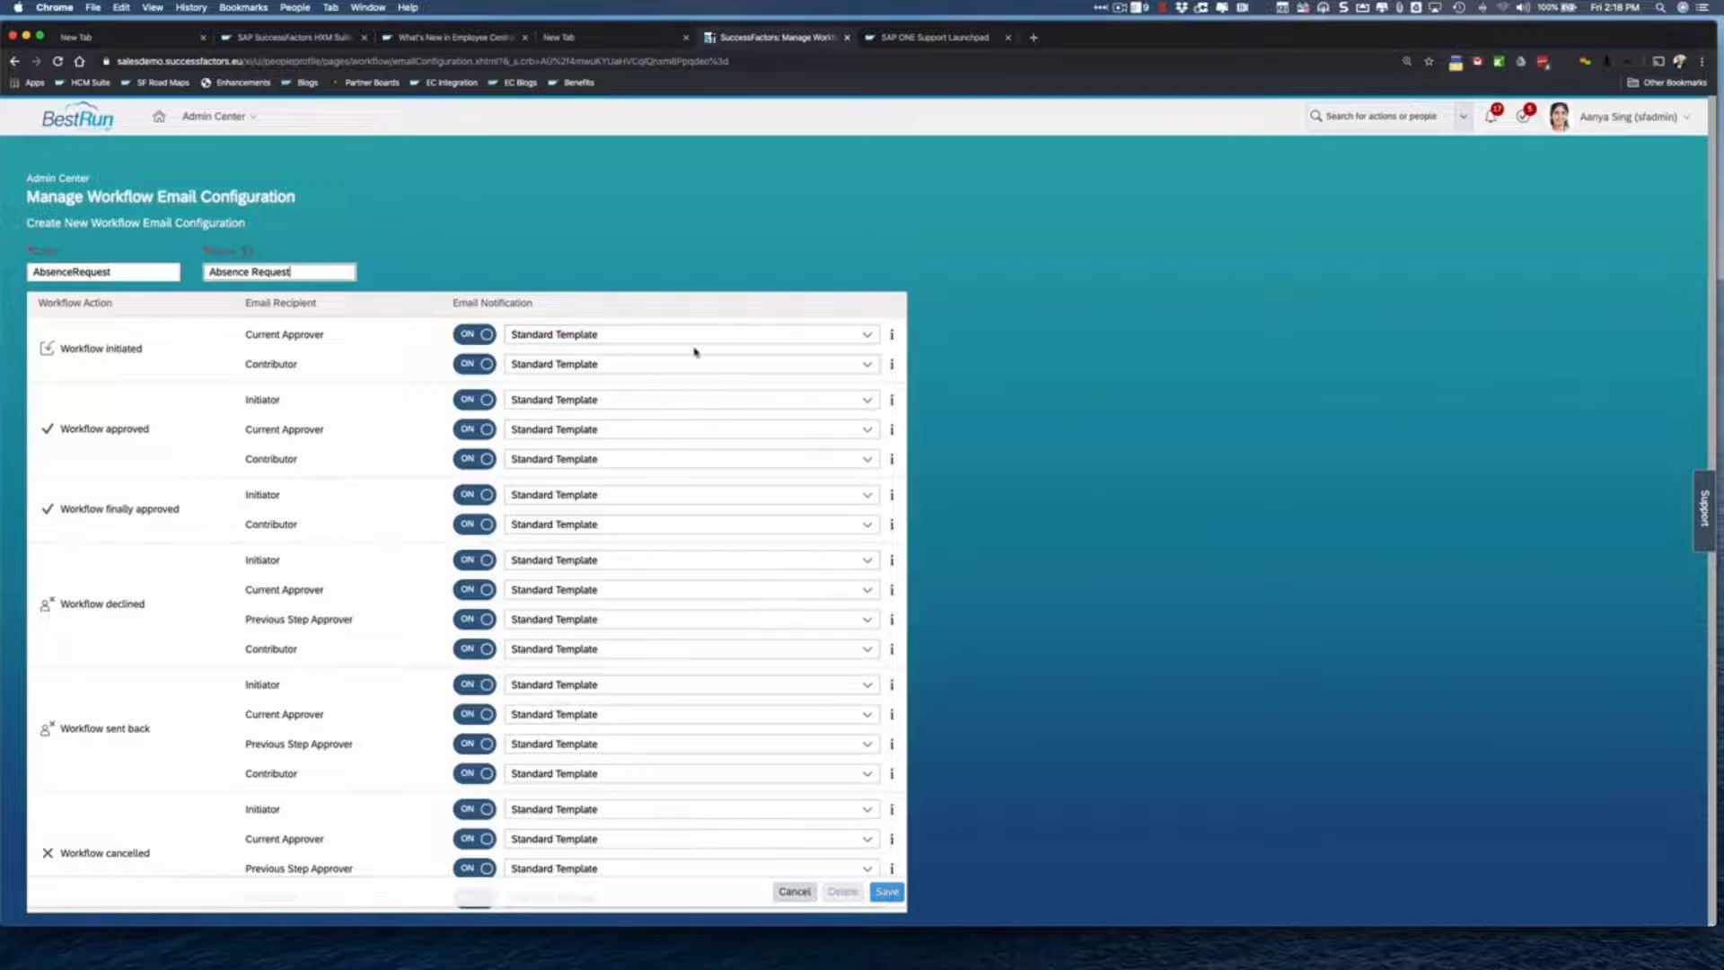
- Send the Absence Request email to the Current Approver on Workflow initiated, then save
{"action": "left_click", "coordinate": [872, 338]}
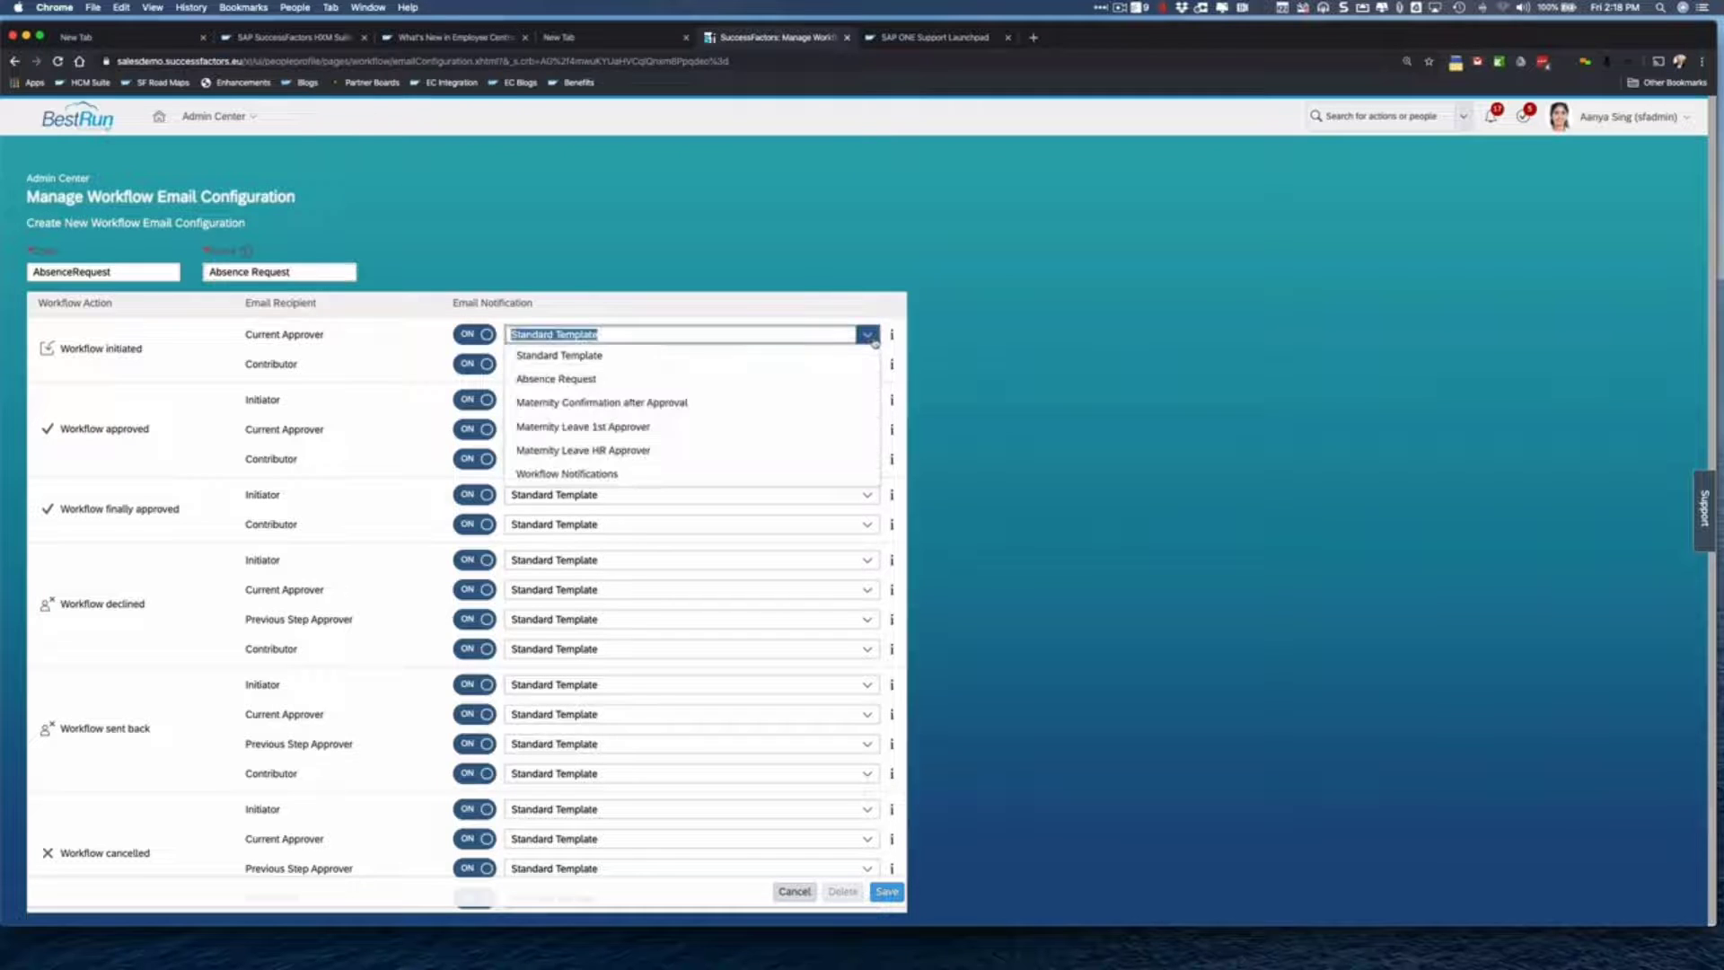
{"action": "left_click", "coordinate": [691, 381]}
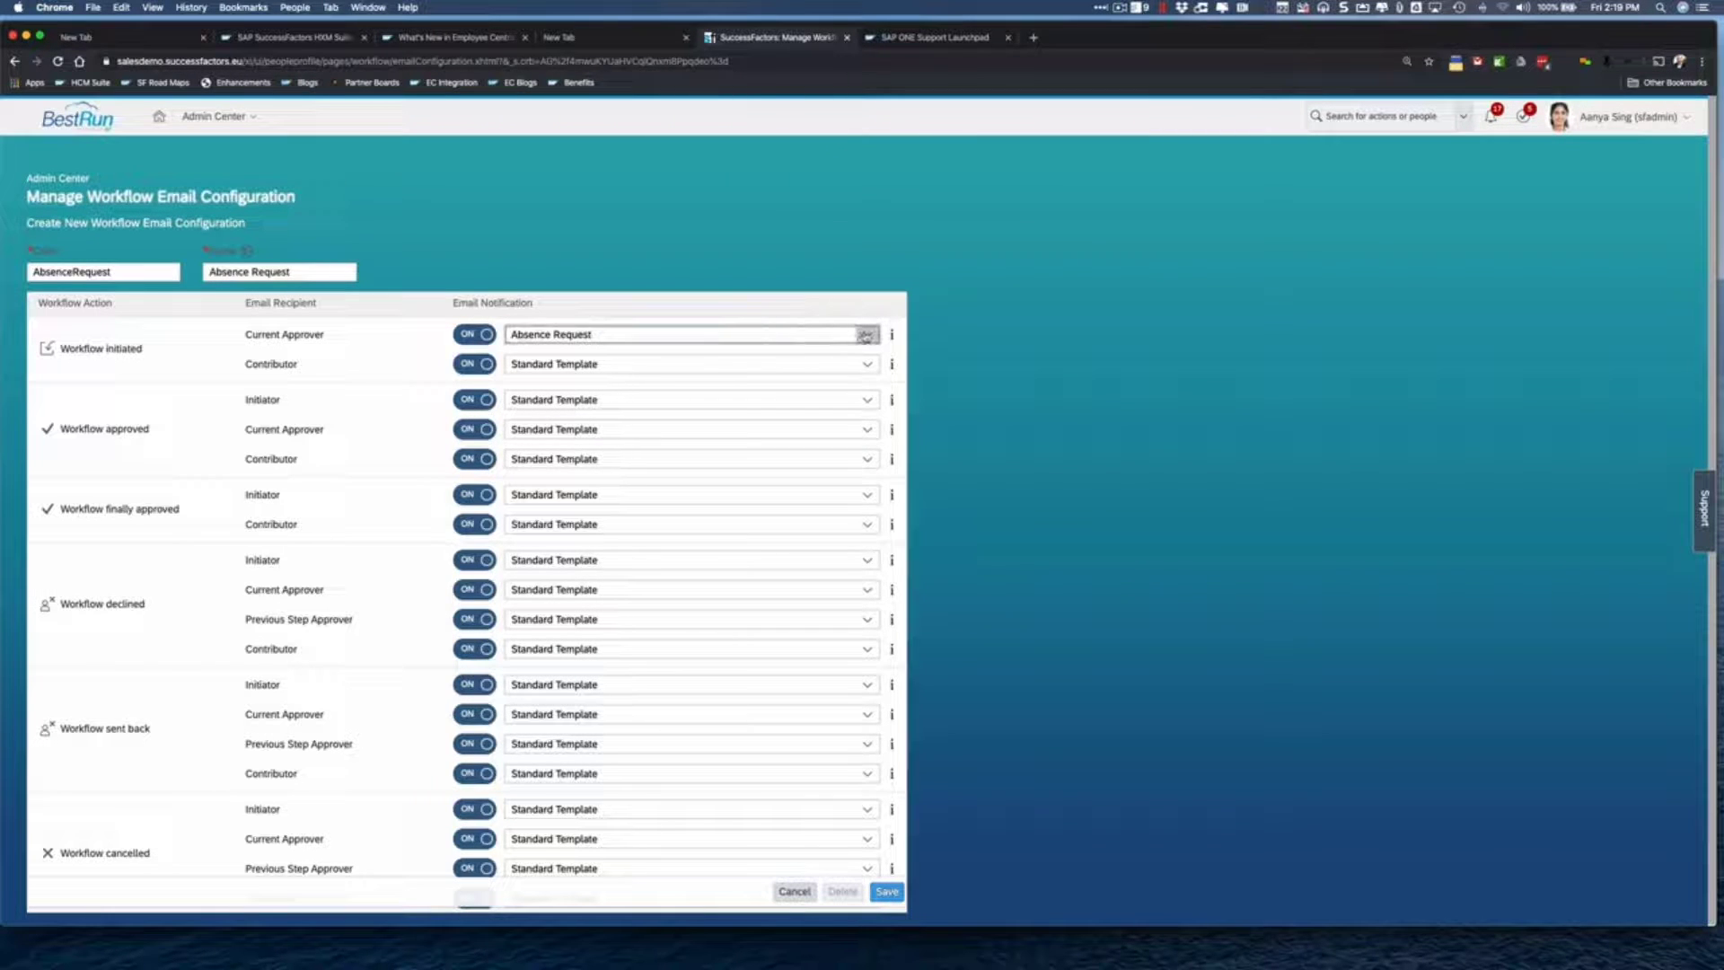
{"action": "left_click", "coordinate": [864, 335]}
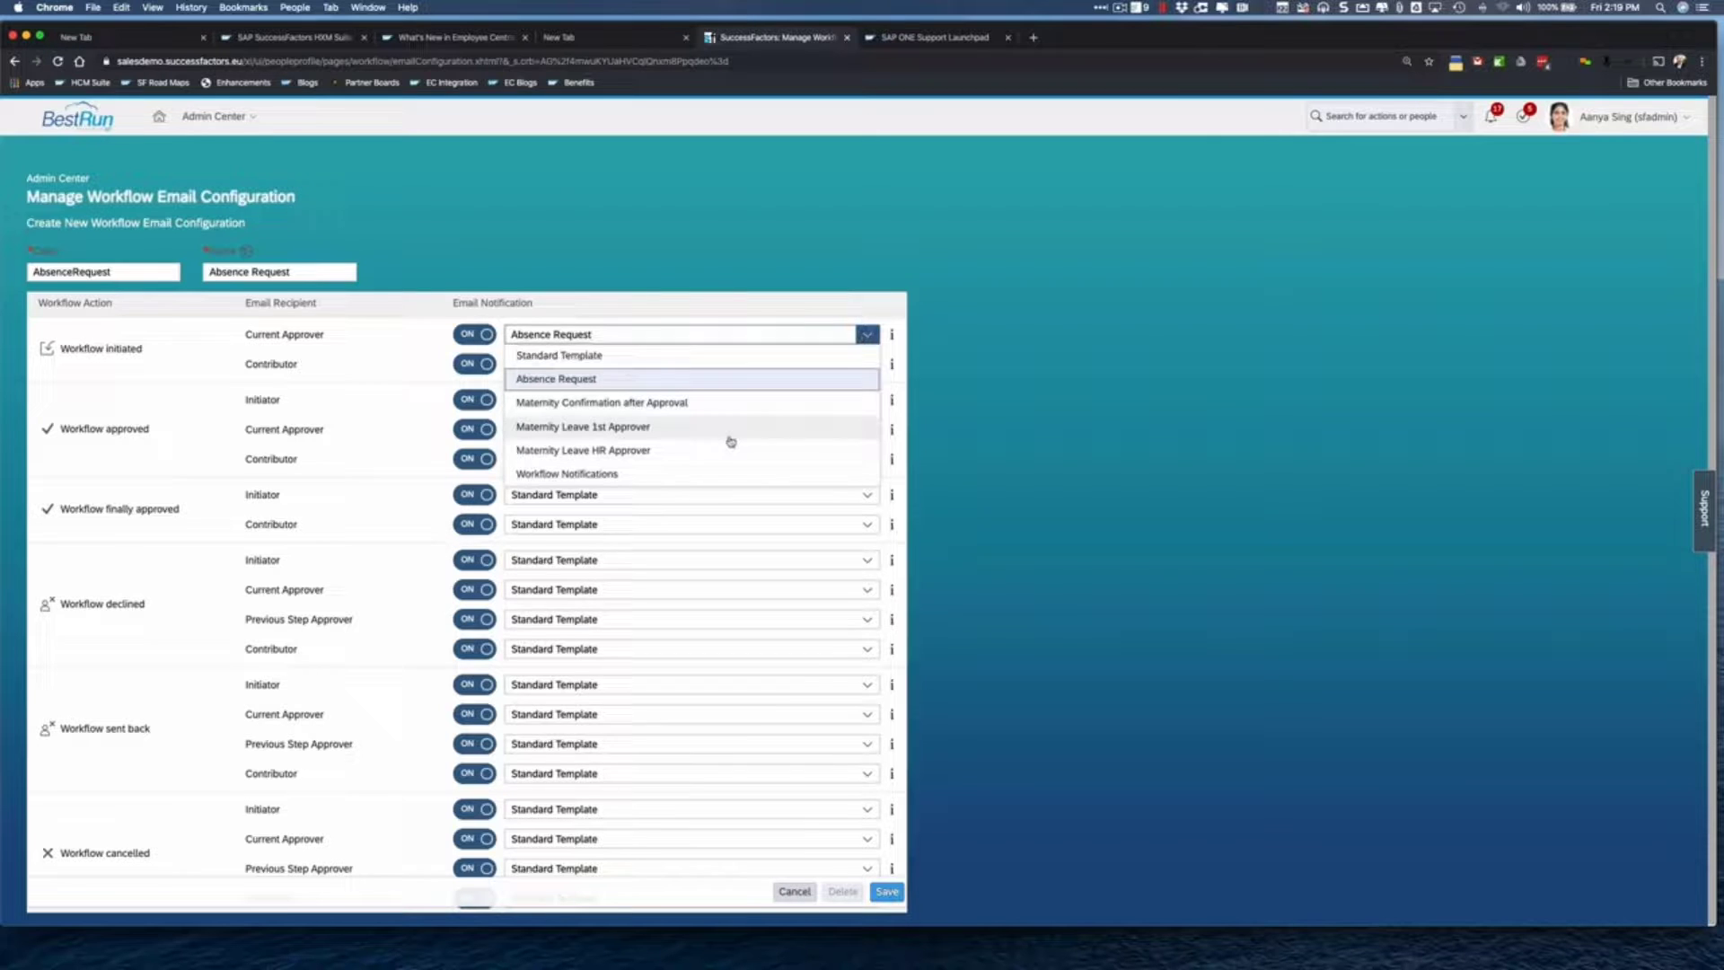
{"action": "left_click", "coordinate": [1045, 509]}
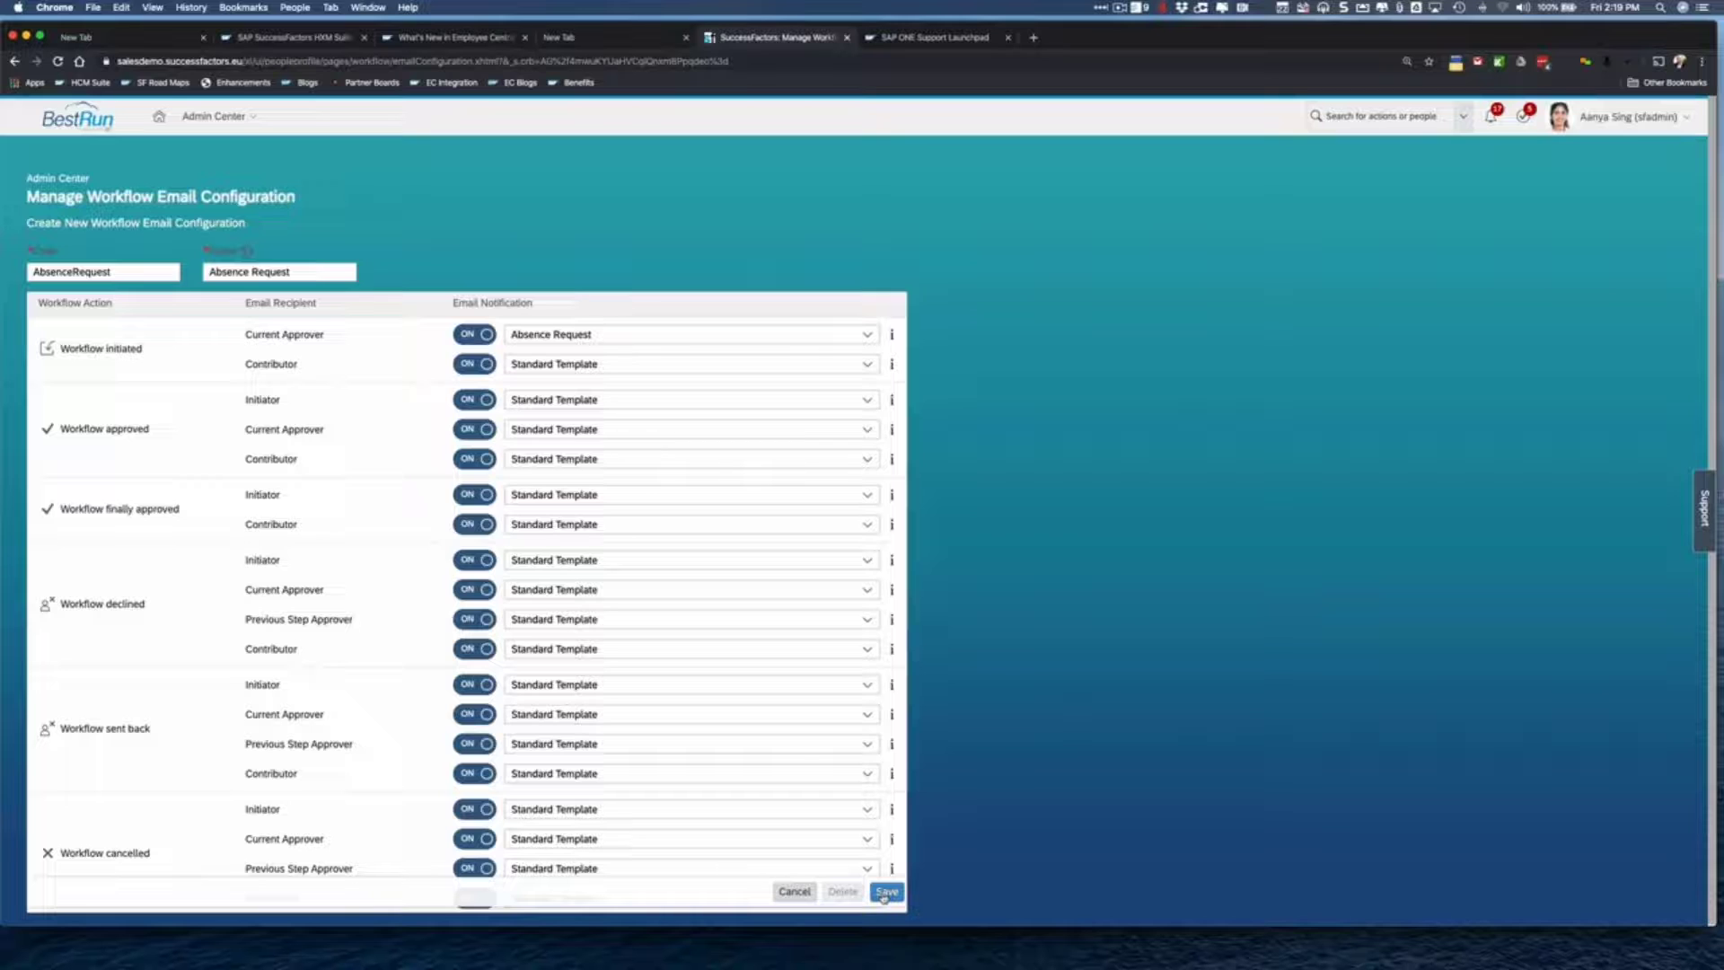
{"action": "left_click", "coordinate": [884, 895]}
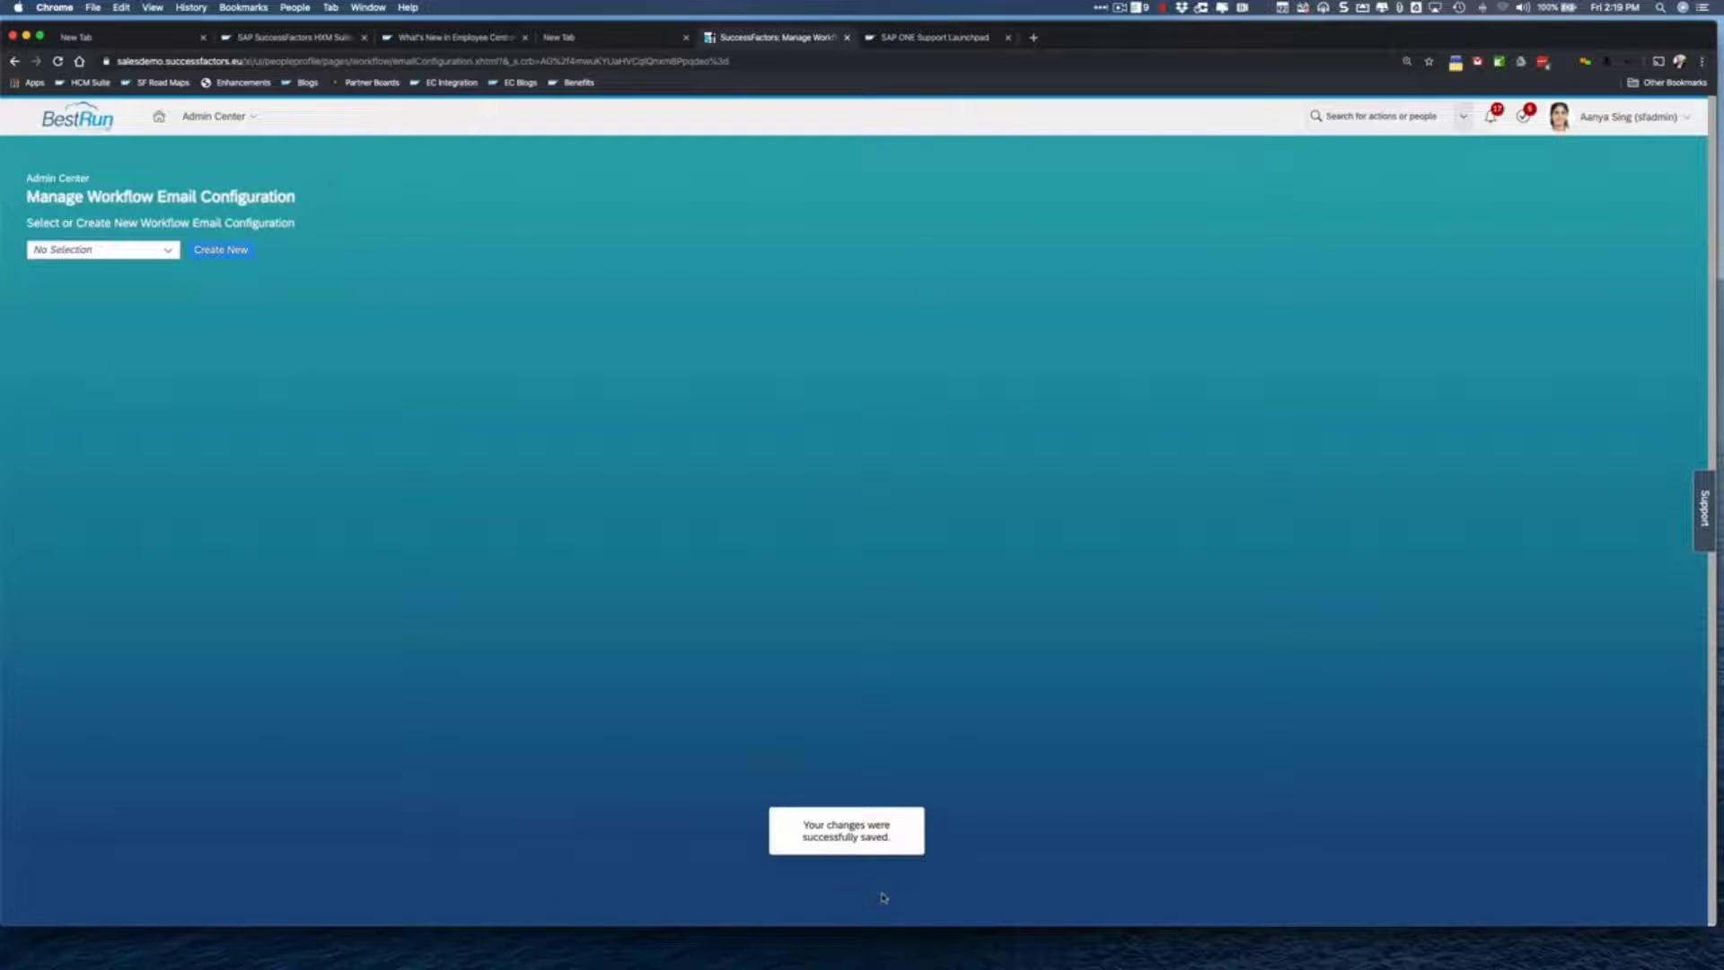
- Open Manage Organization, Pay and Job Structures via the 'manage org' action search
{"action": "left_click", "coordinate": [1367, 125]}
{"action": "type", "text": "manage"}
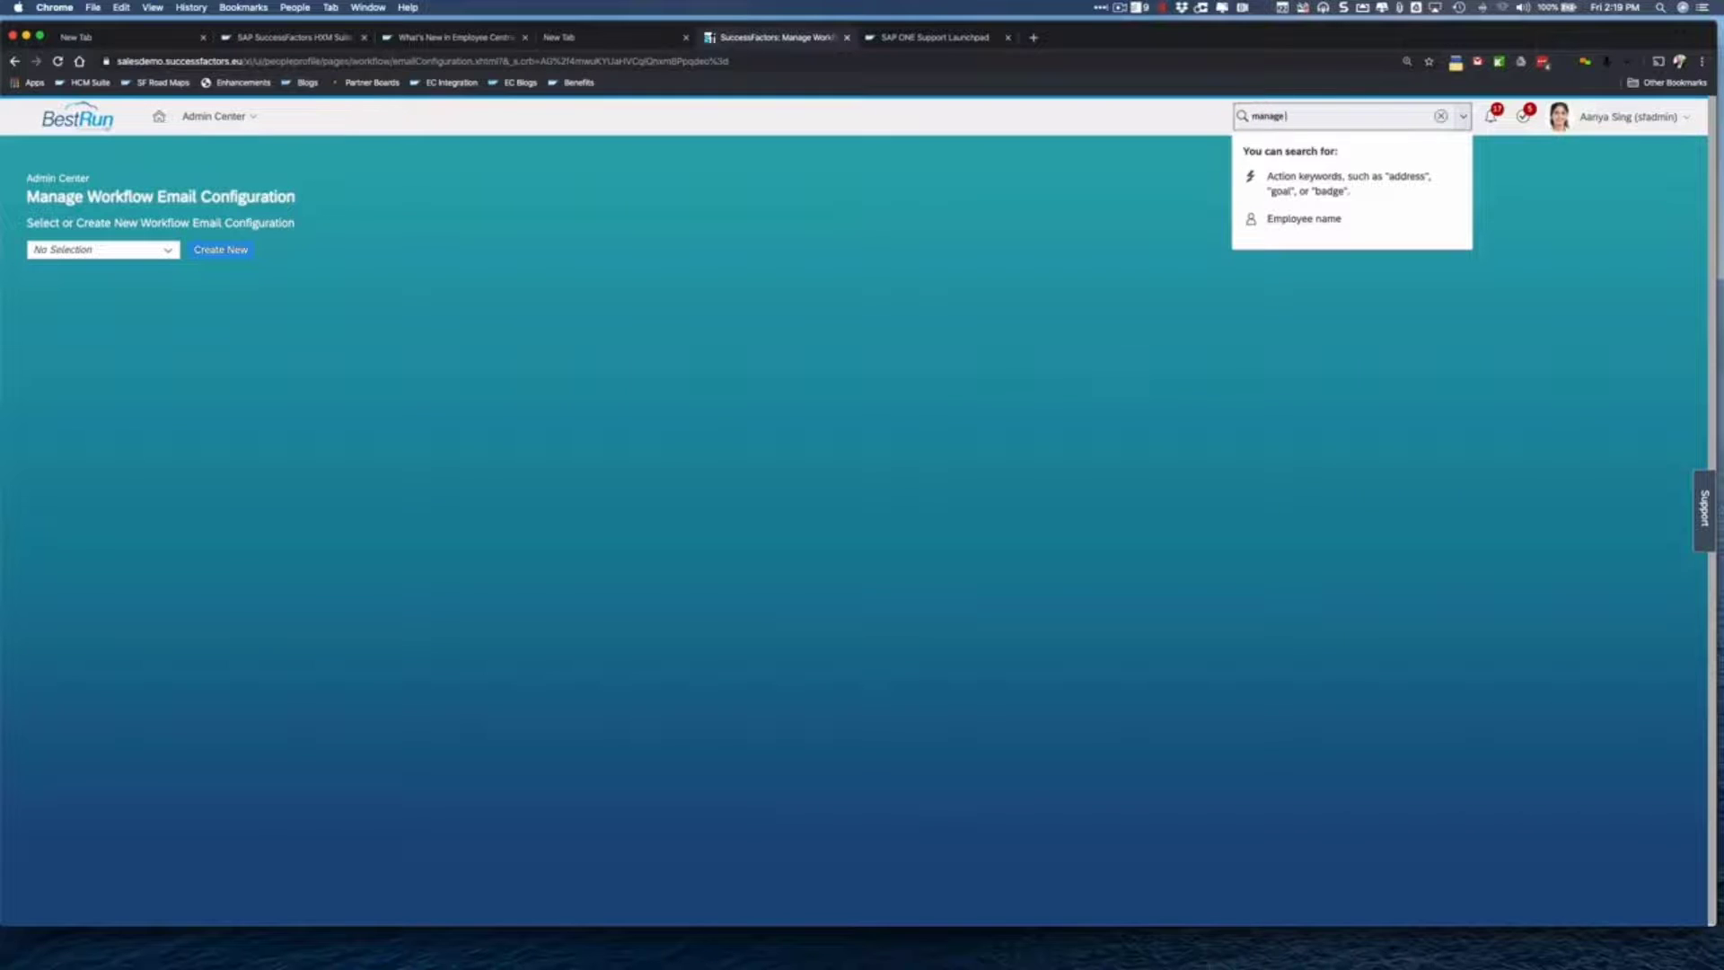
{"action": "type", "text": " org"}
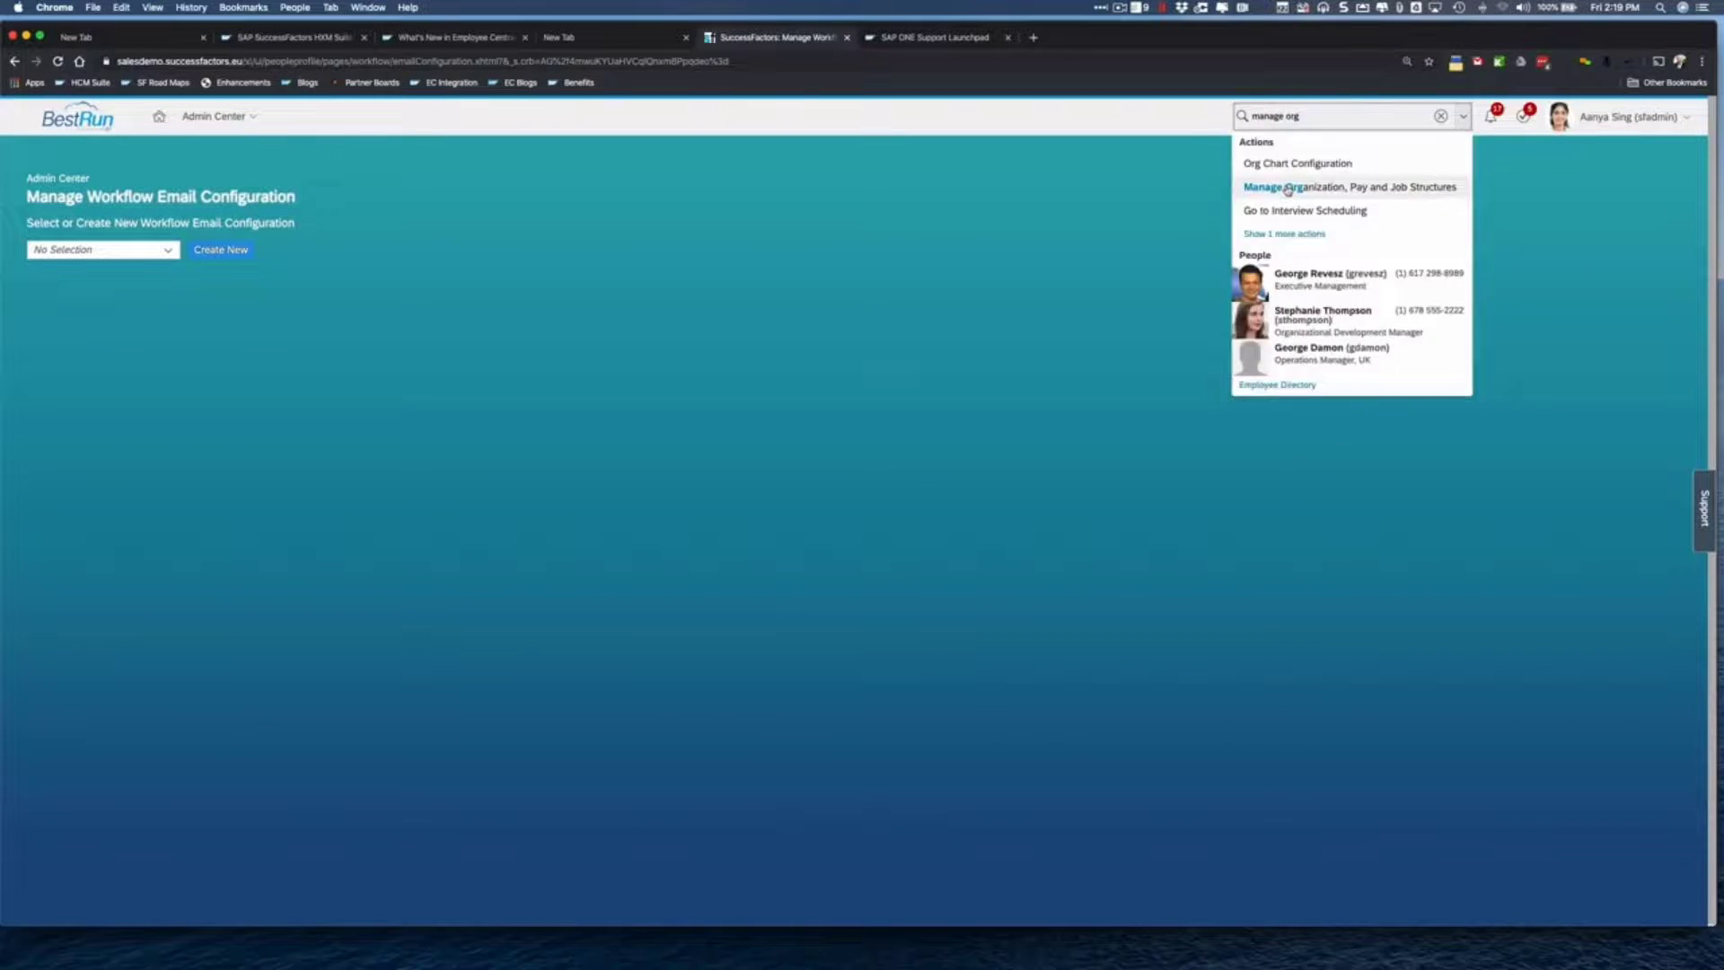
{"action": "left_click", "coordinate": [1288, 187]}
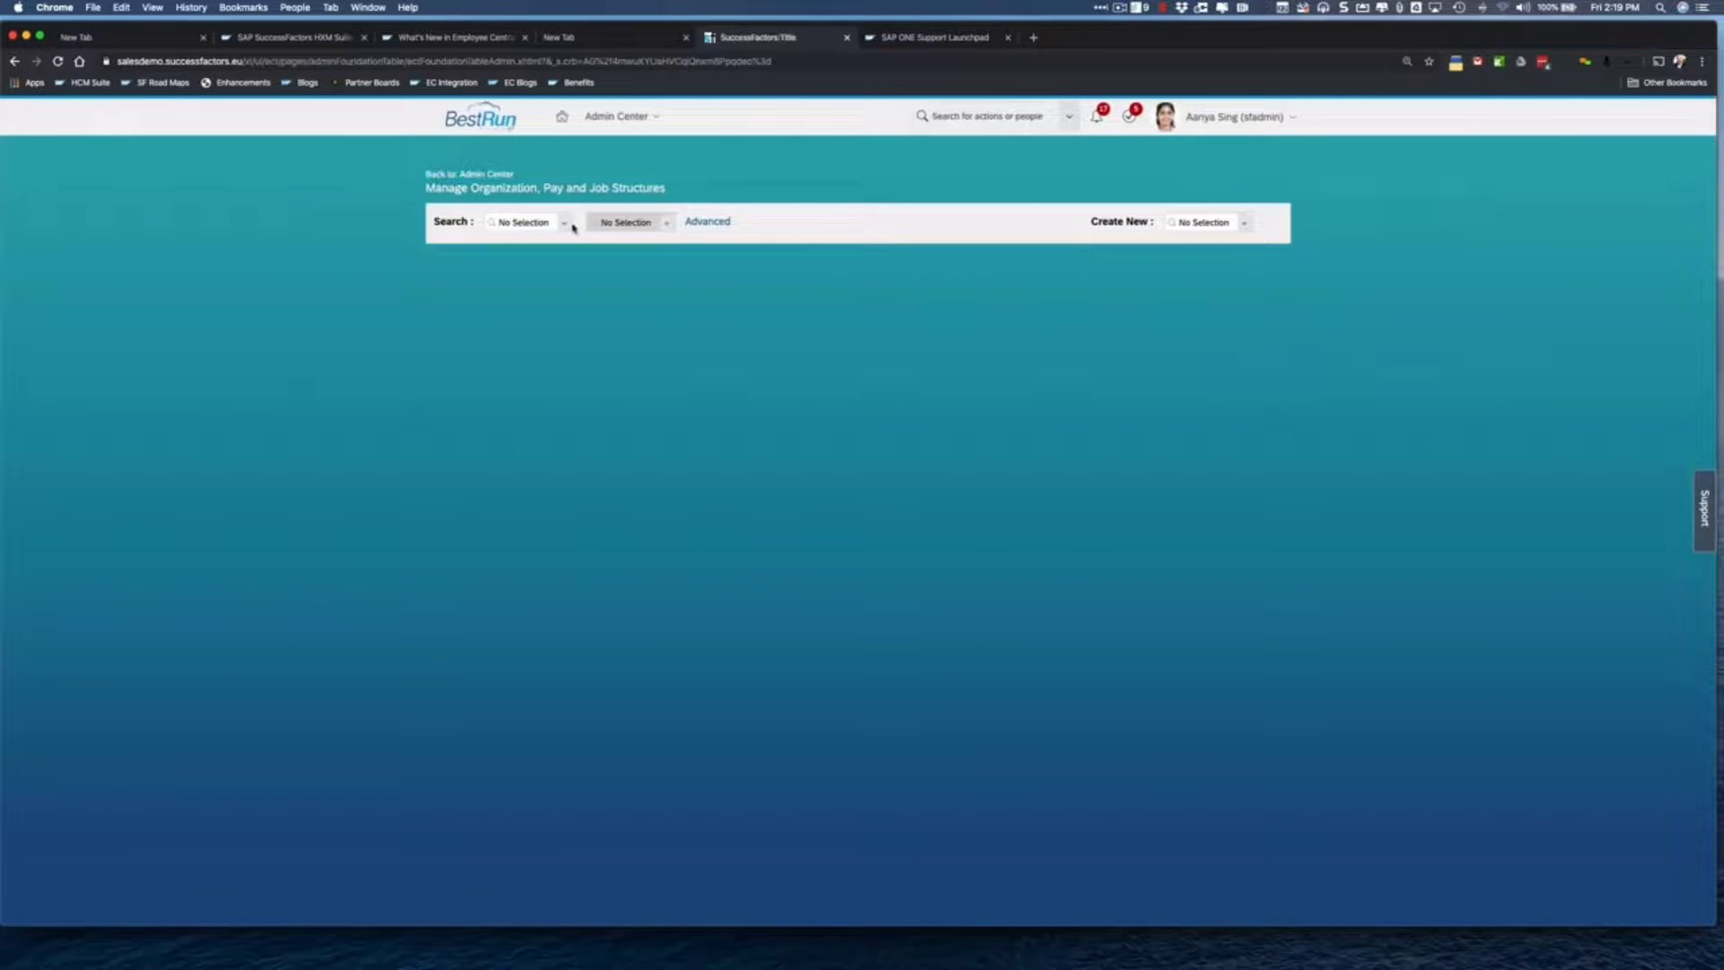
- Find the Workflow object type and open the Absence Request (AbsenceRequest) workflow
{"action": "left_click", "coordinate": [570, 223]}
{"action": "type", "text": "workfl"}
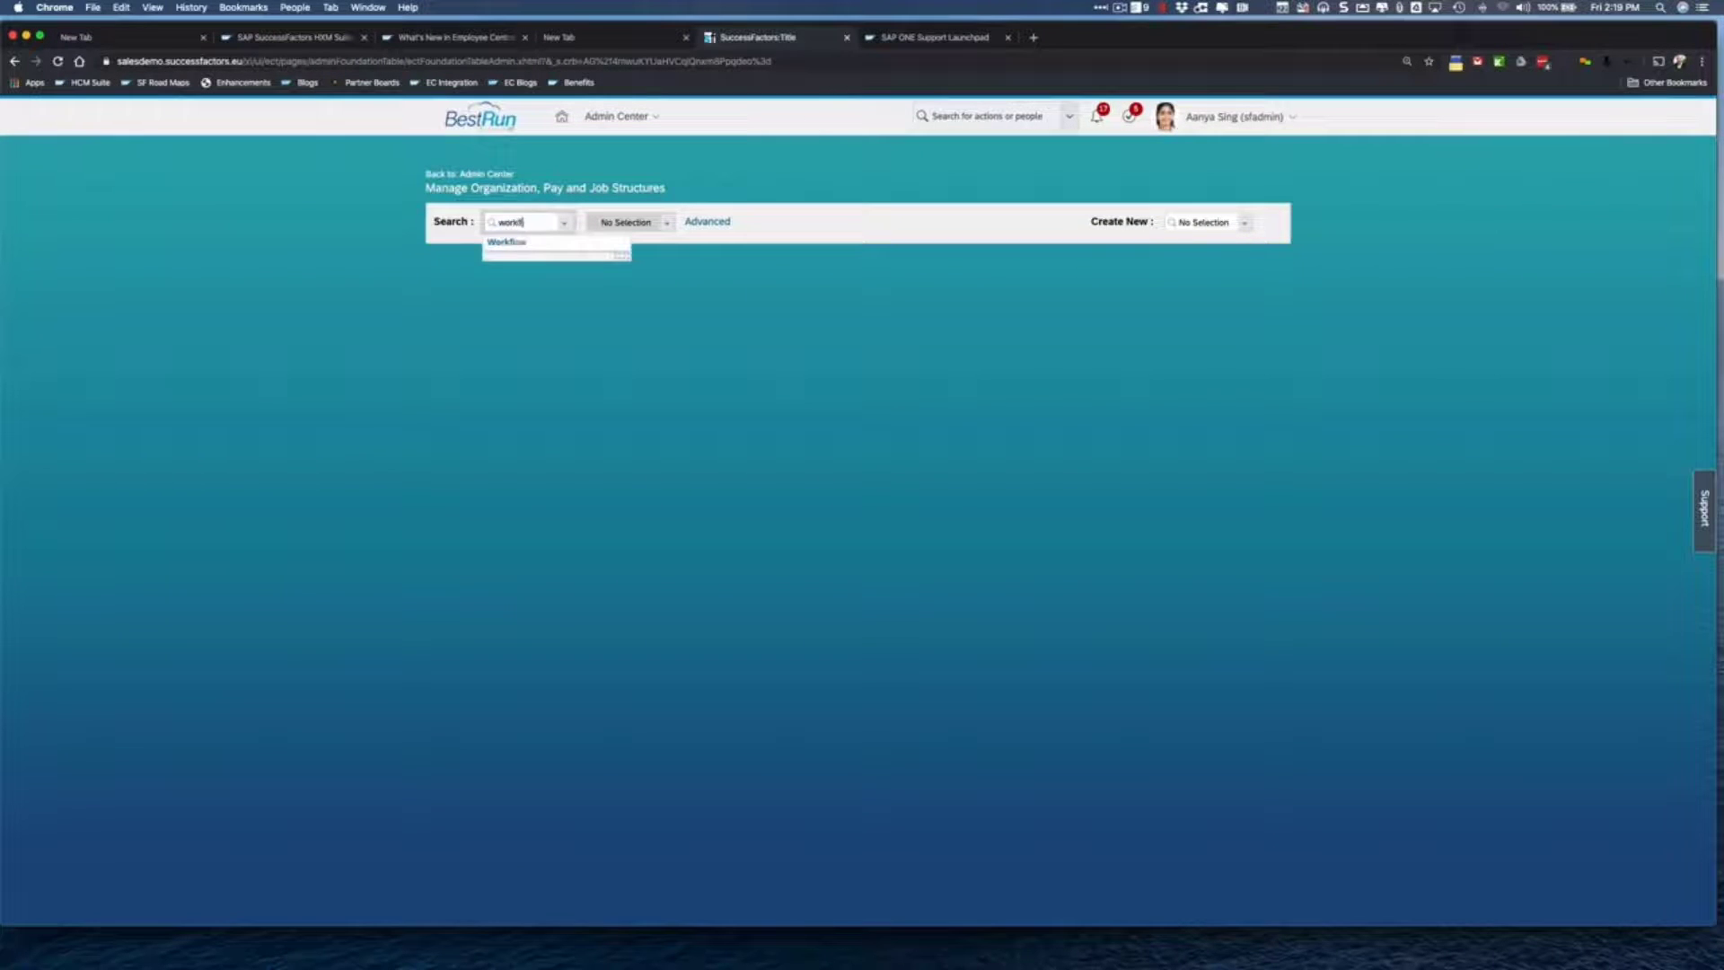
{"action": "type", "text": "ow"}
{"action": "key", "text": "Return"}
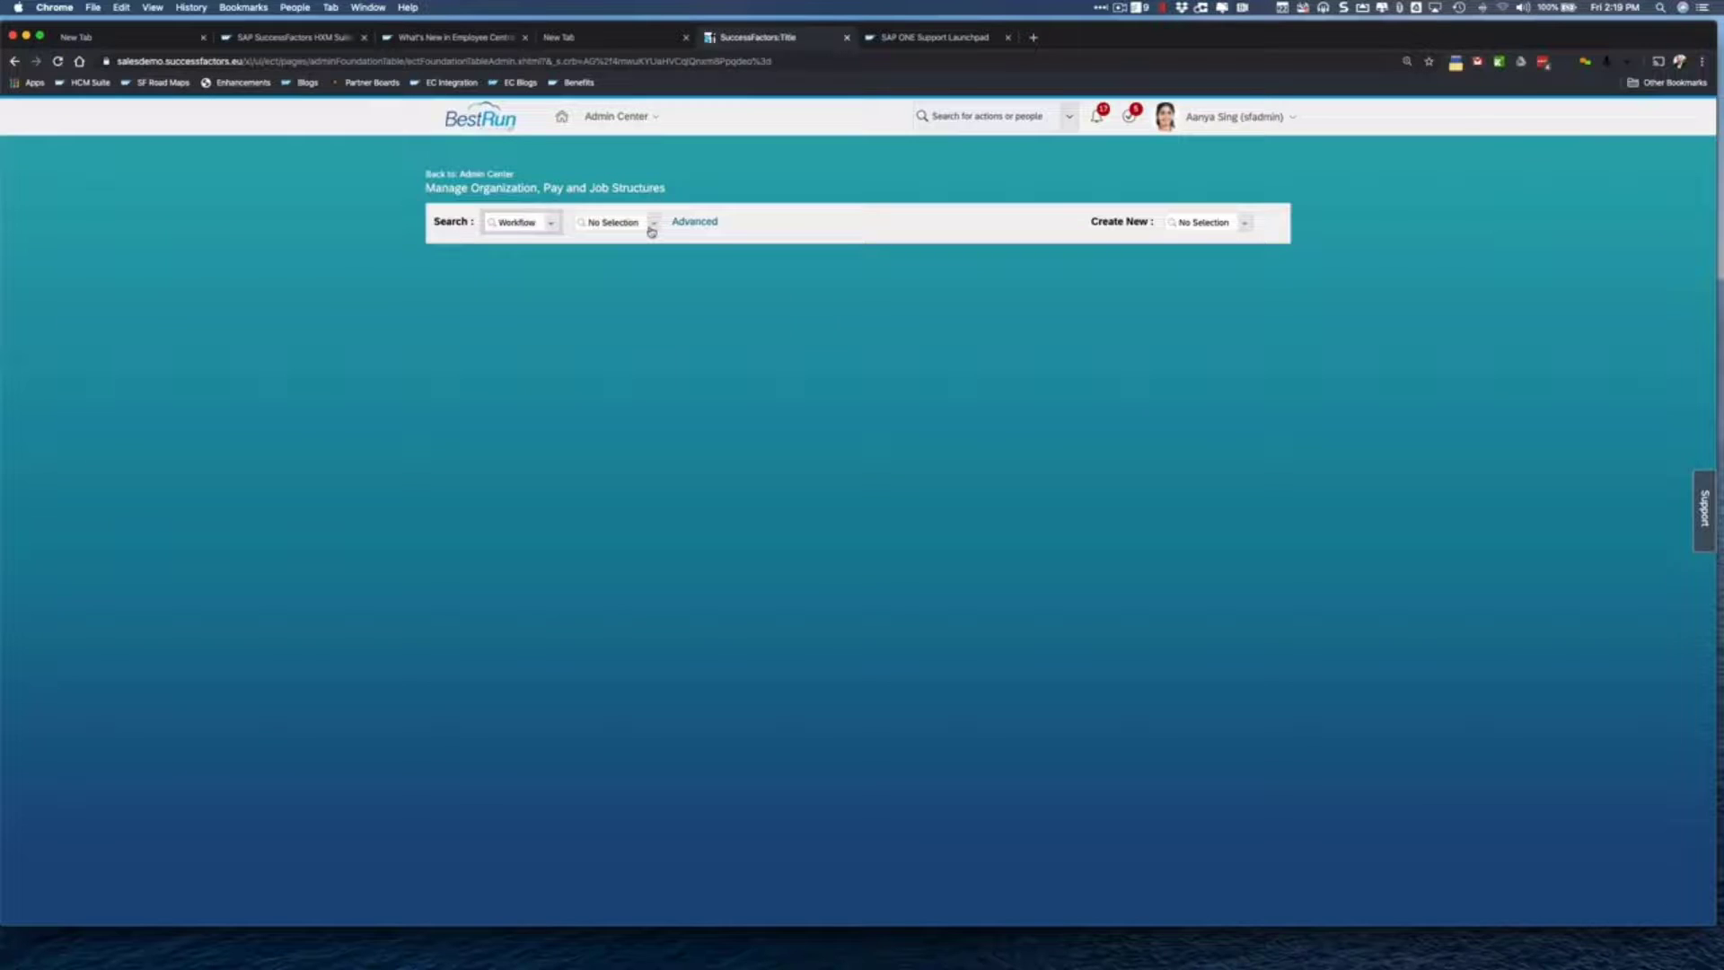
{"action": "left_click", "coordinate": [651, 232]}
{"action": "type", "text": "ab"}
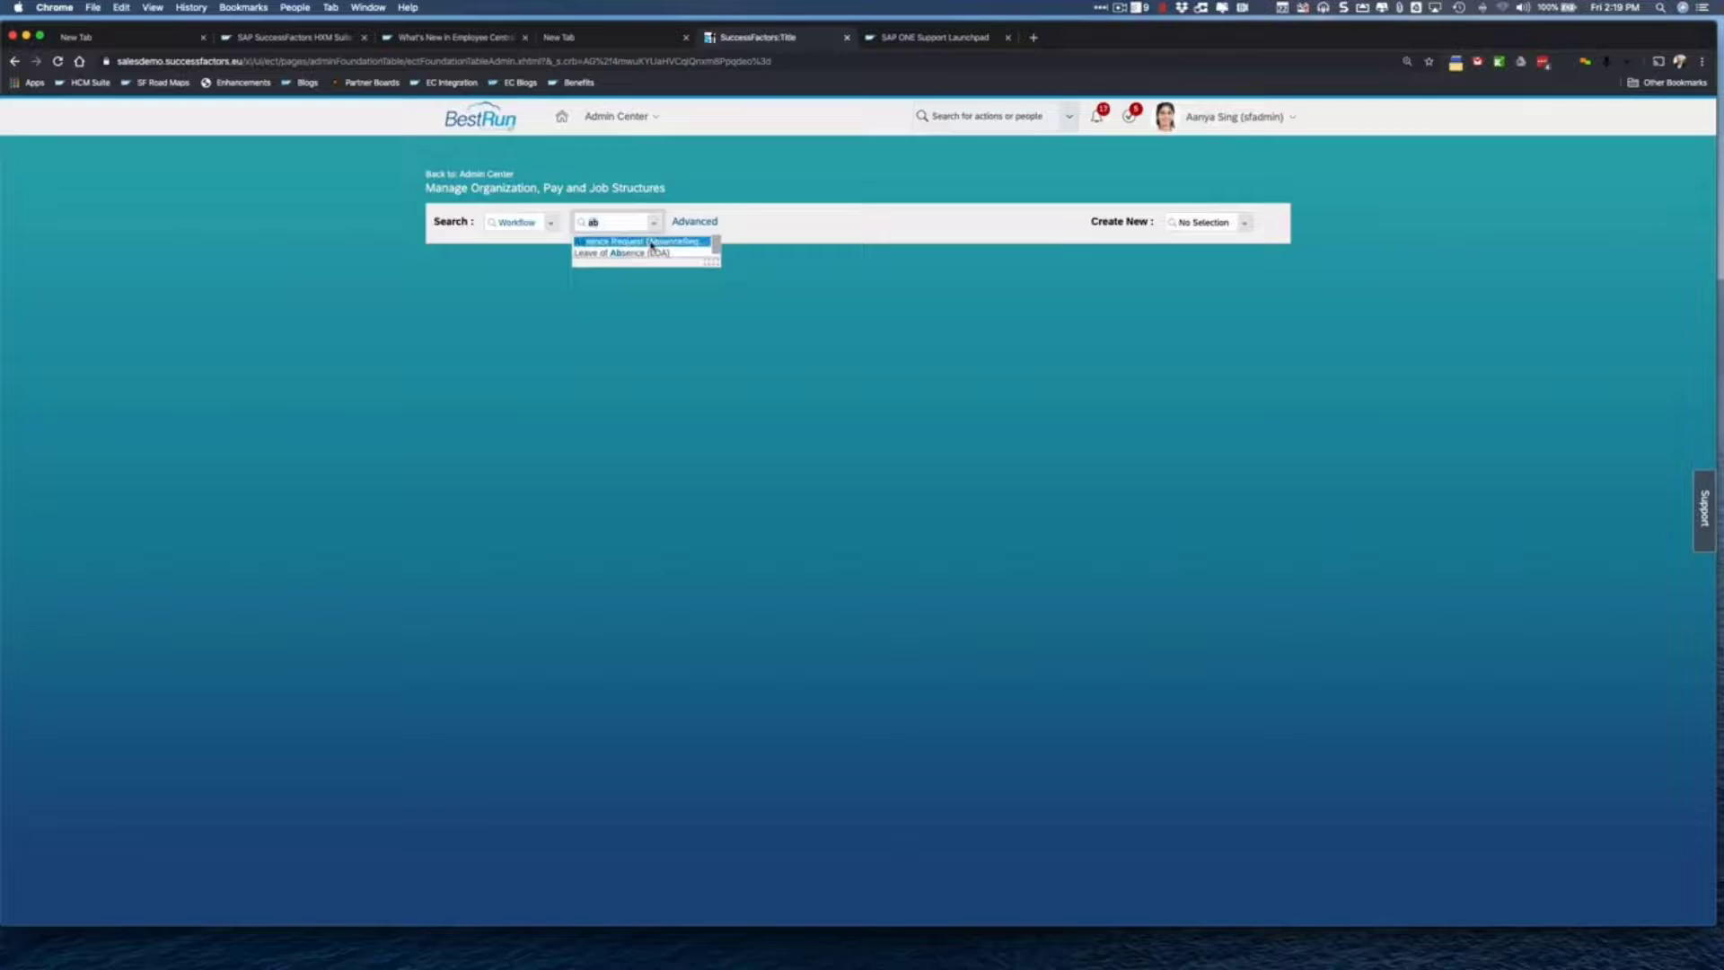
{"action": "left_click", "coordinate": [652, 242]}
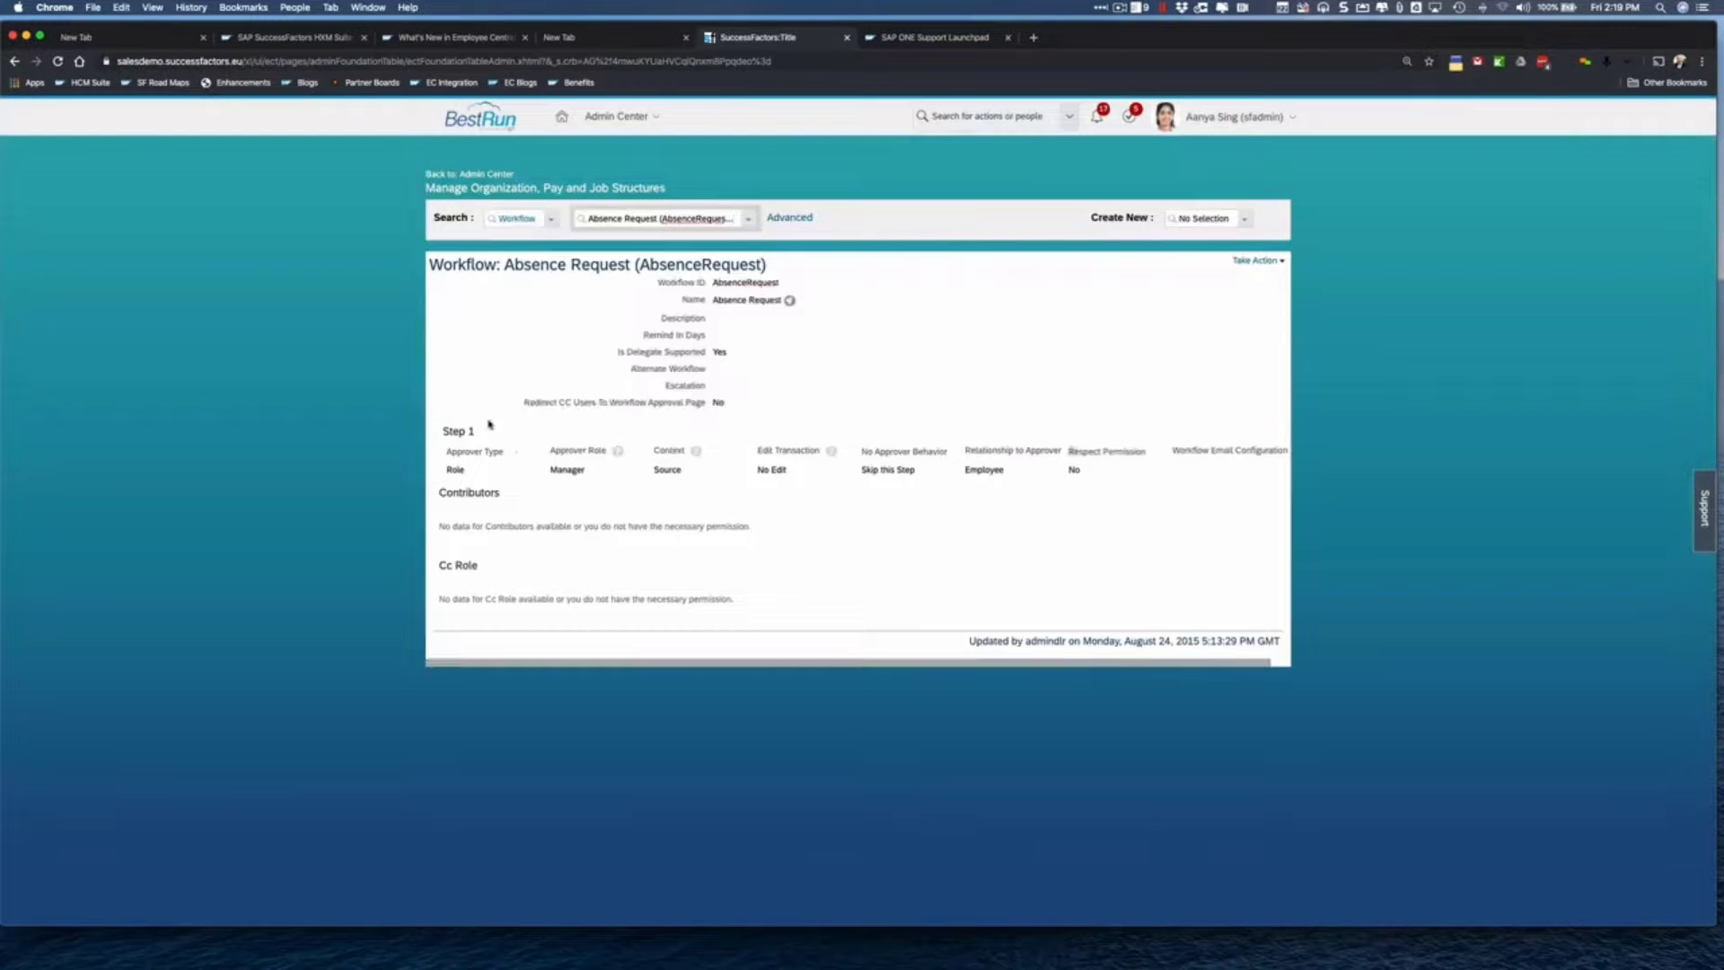
- Make a correction so Step 1 uses the Absence Request email configuration, and save
{"action": "left_click", "coordinate": [1257, 261]}
{"action": "left_click", "coordinate": [1284, 268]}
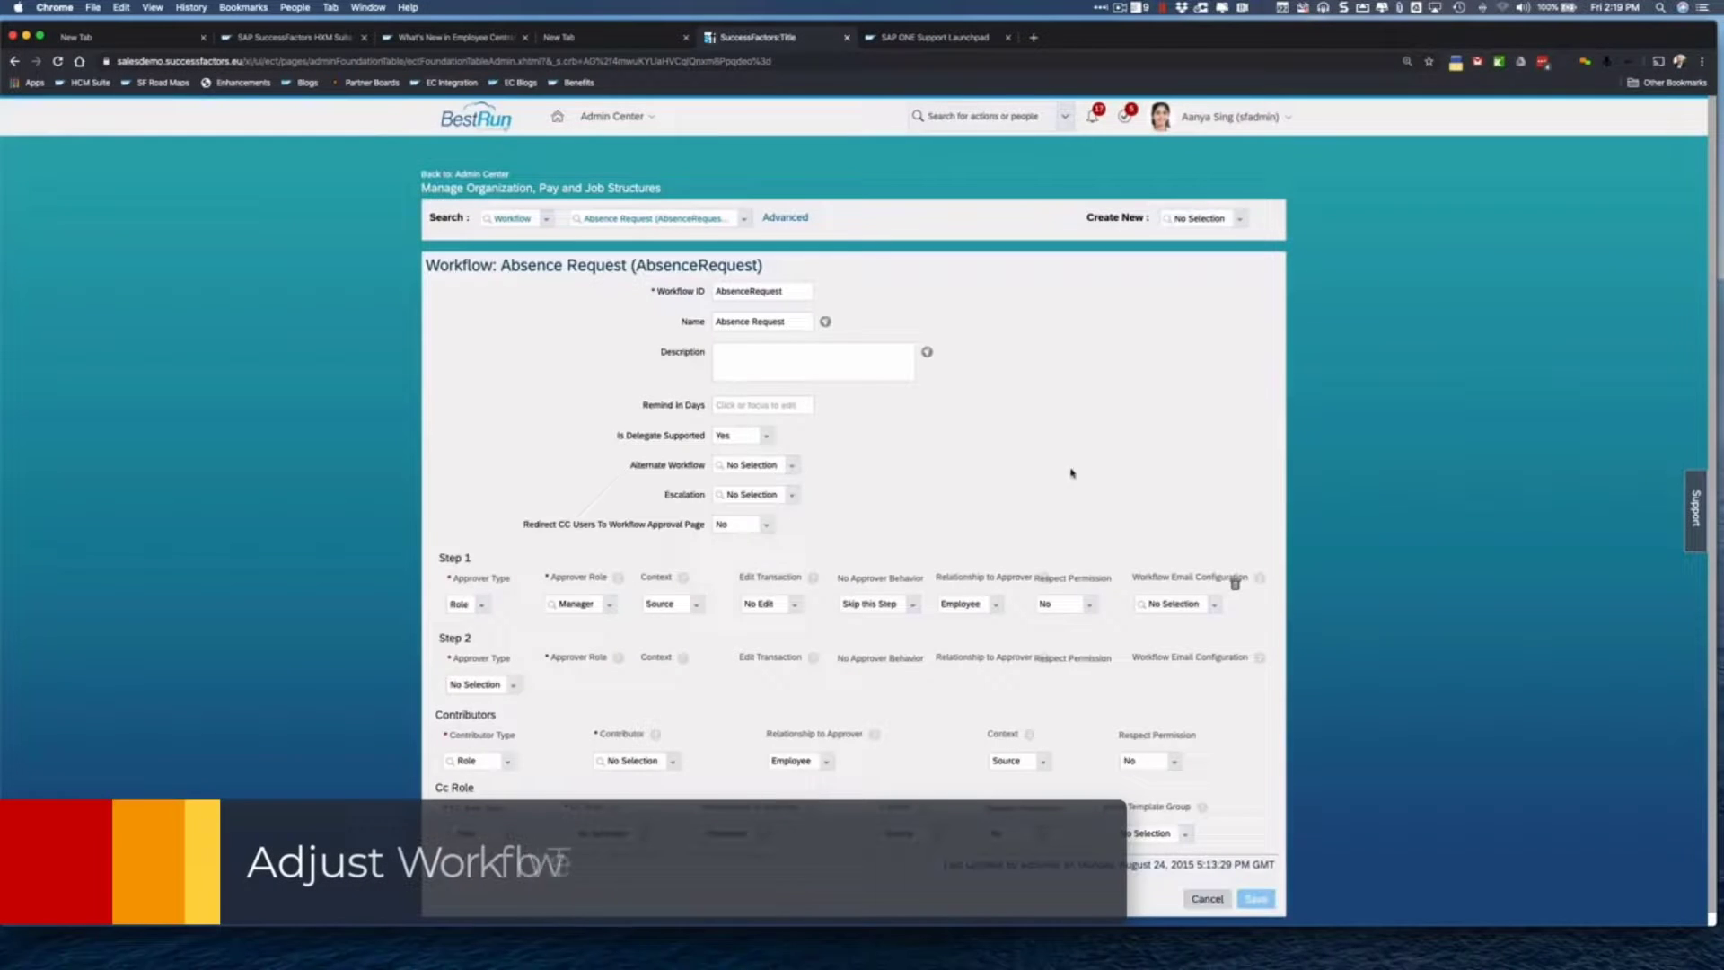
{"action": "scroll", "coordinate": [1072, 474], "scroll_direction": "down", "scroll_amount": 1}
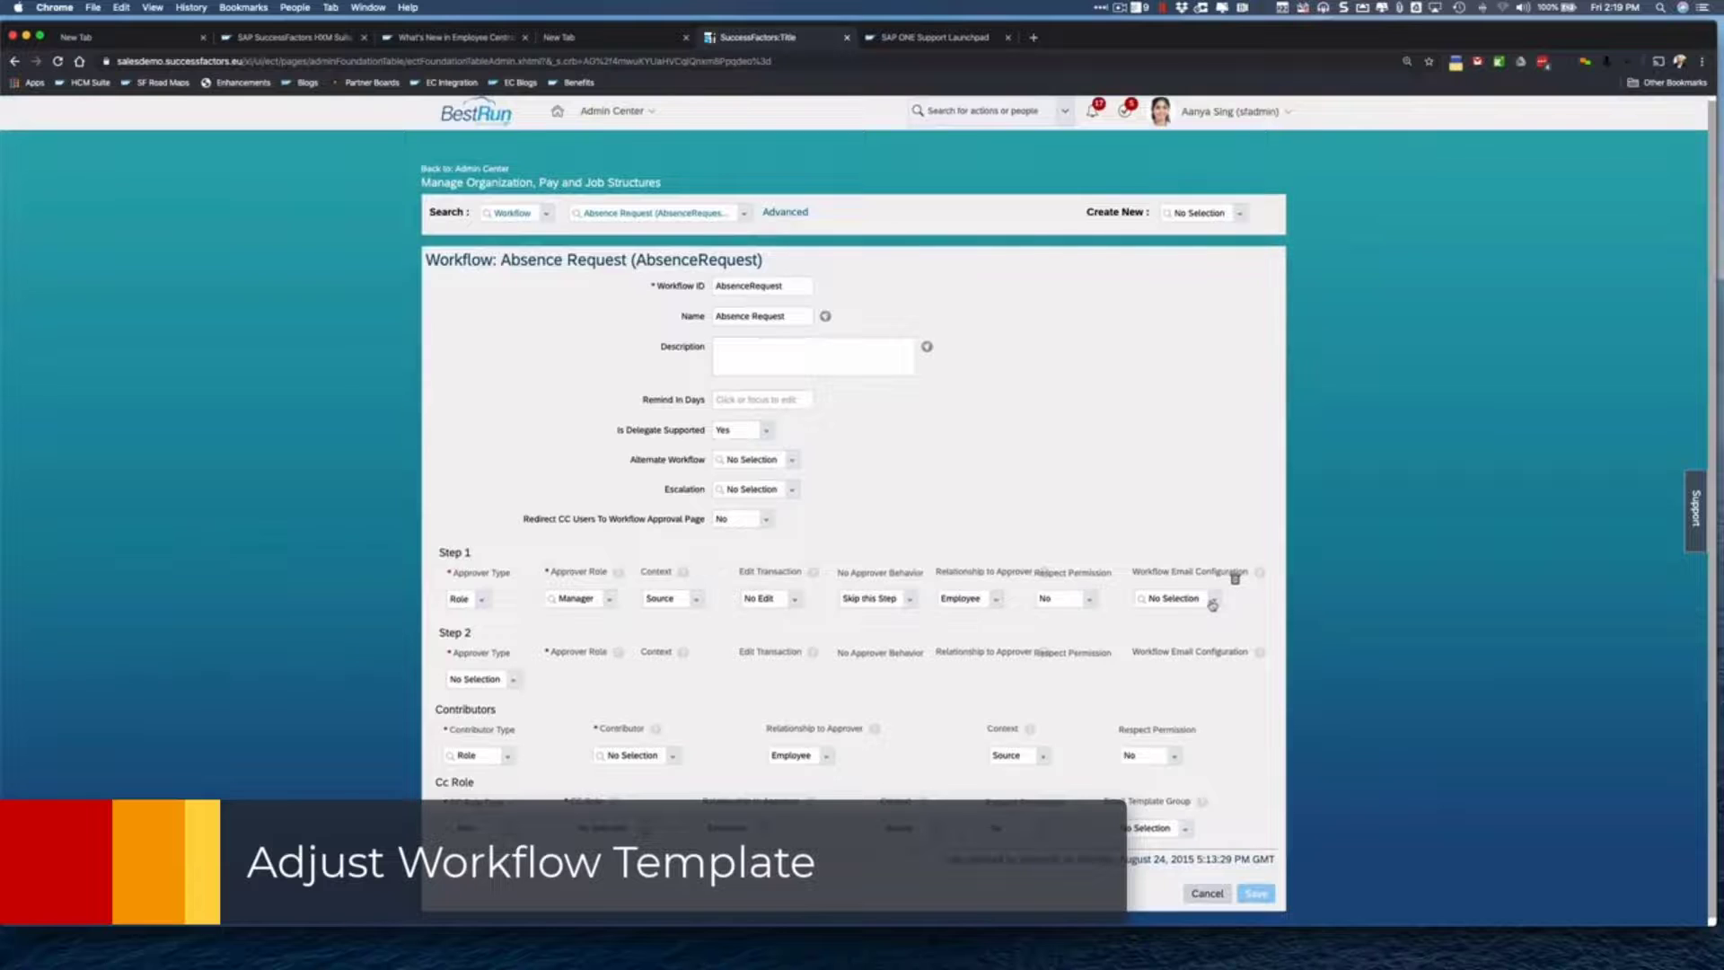
{"action": "left_click", "coordinate": [1212, 603]}
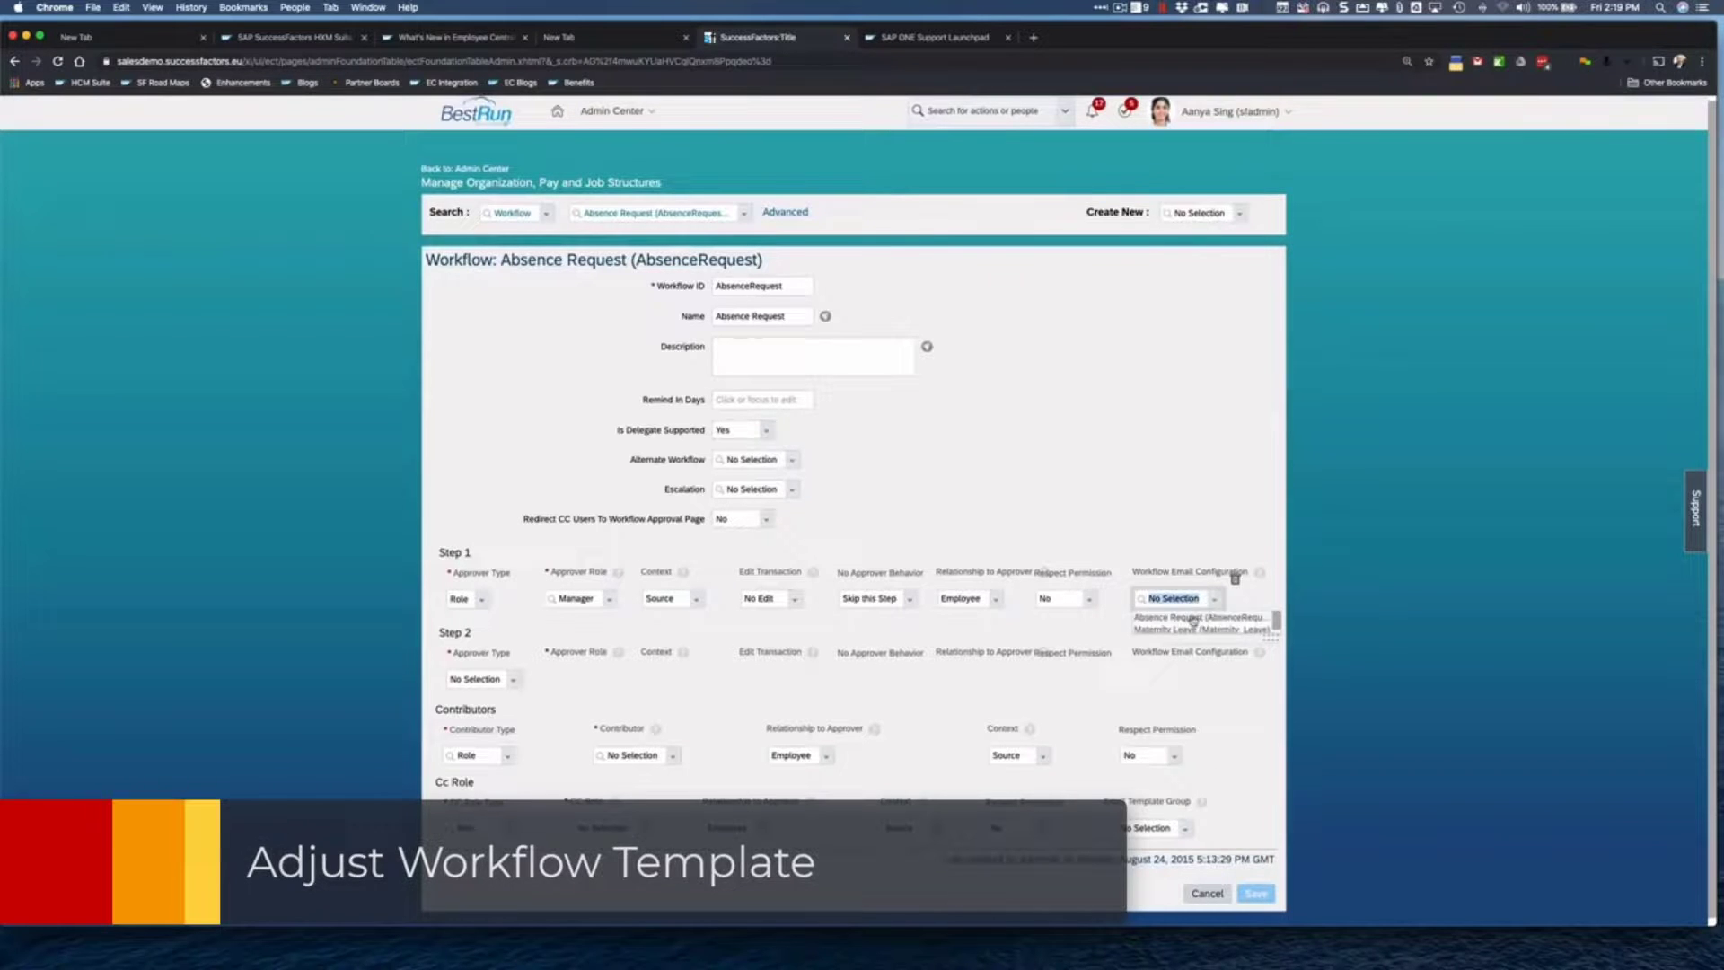
{"action": "left_click", "coordinate": [1192, 618]}
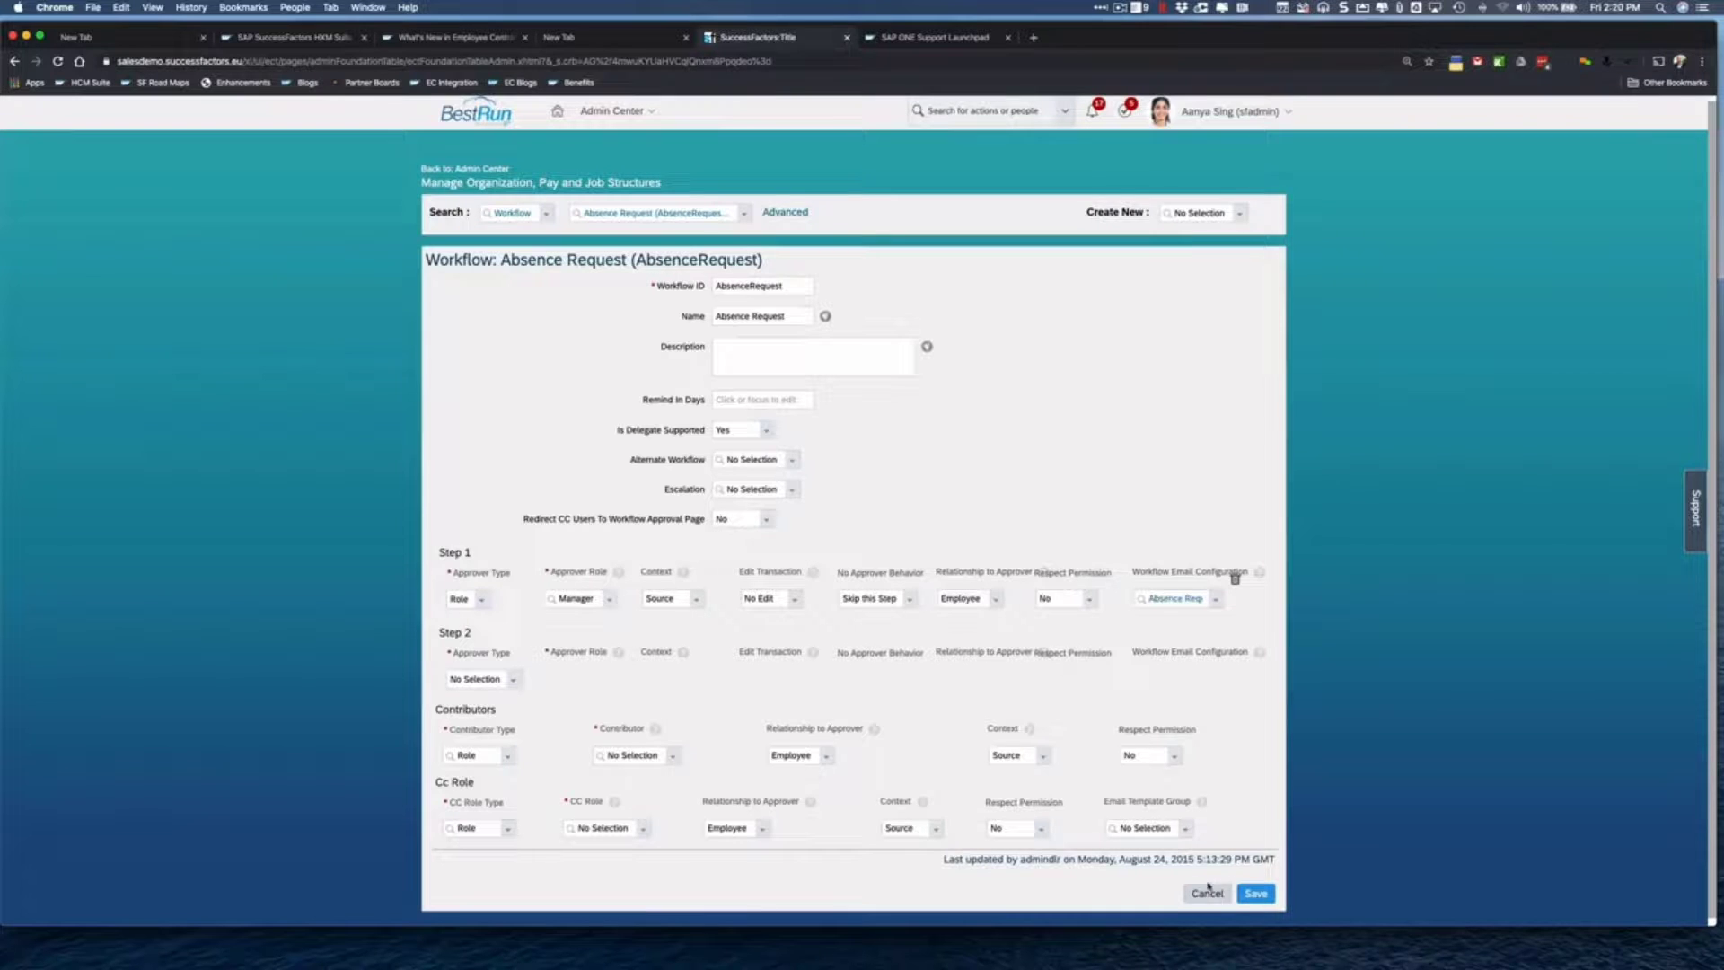
{"action": "left_click", "coordinate": [1256, 893]}
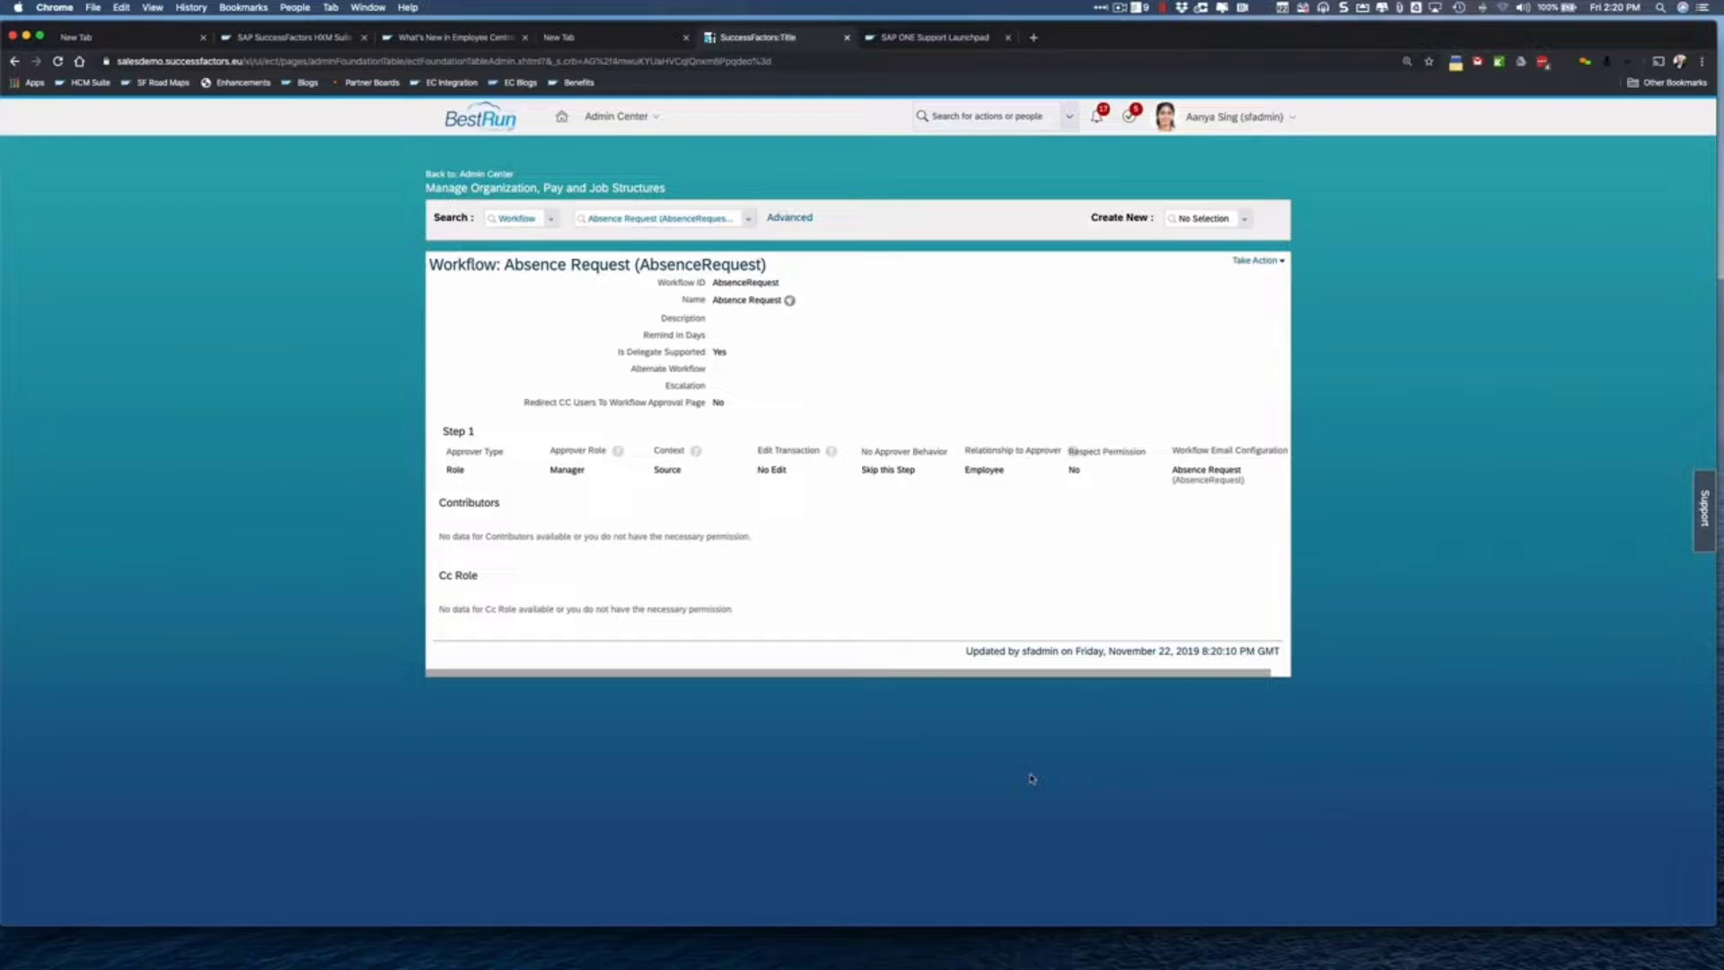
{"action": "left_click", "coordinate": [1129, 9]}
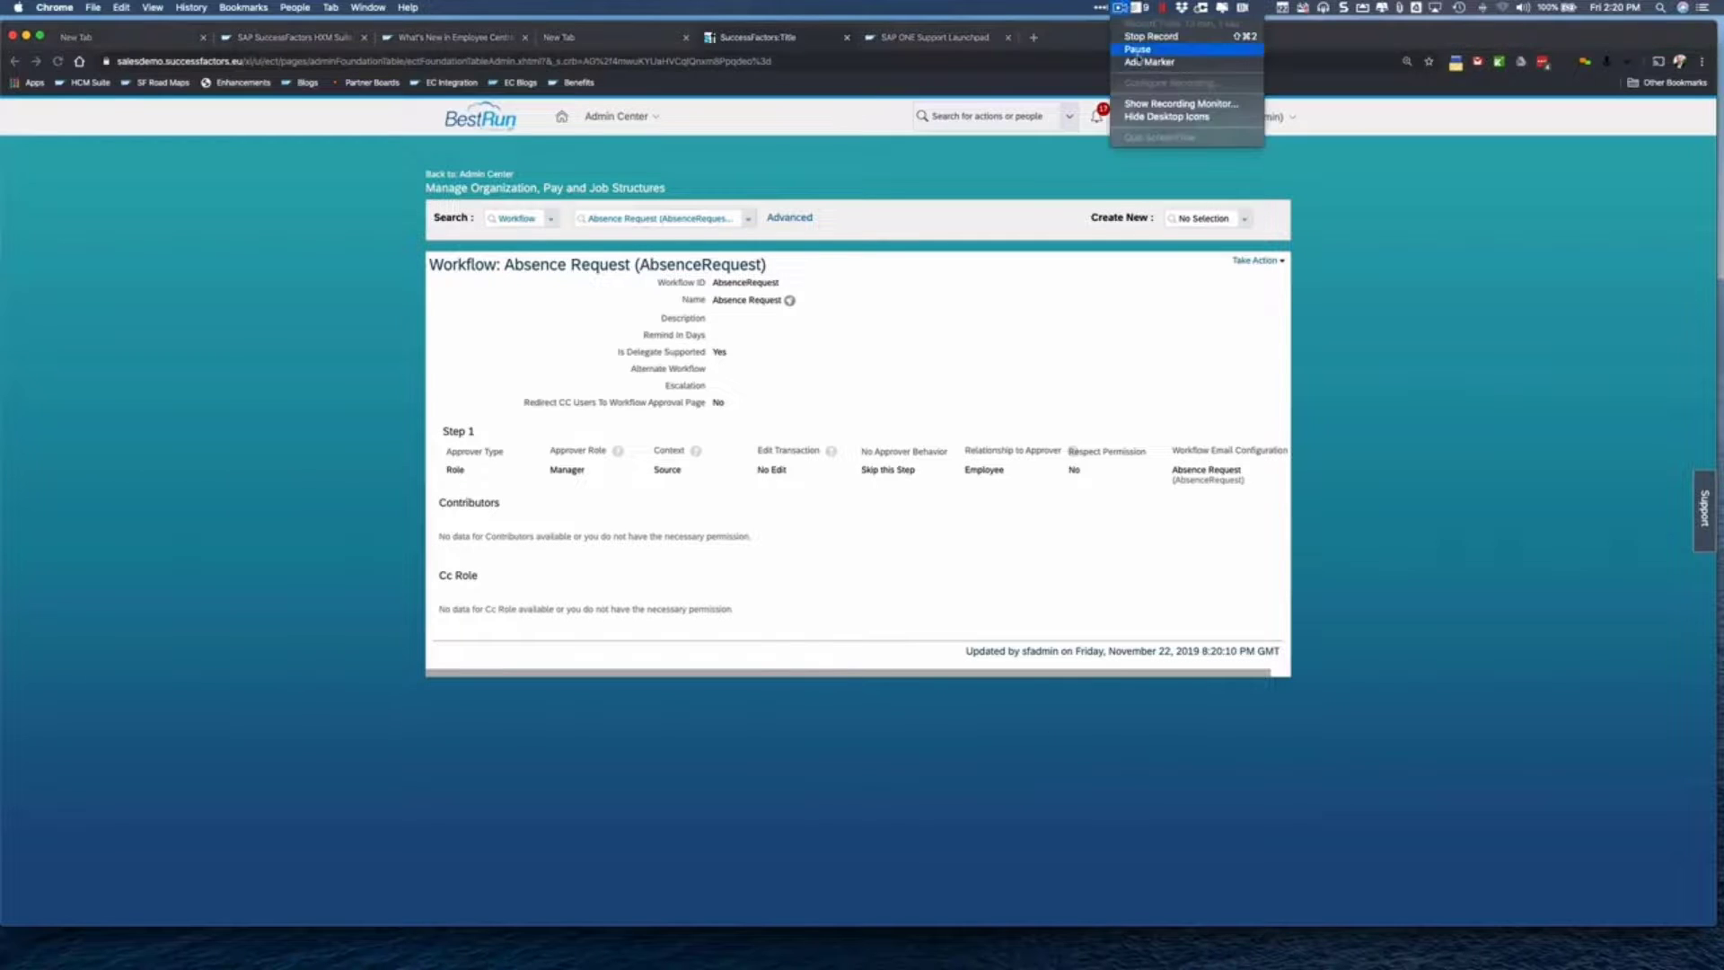
- Proxy Now as the target manager, searching their name and confirming with OK
{"action": "left_click", "coordinate": [1167, 51]}
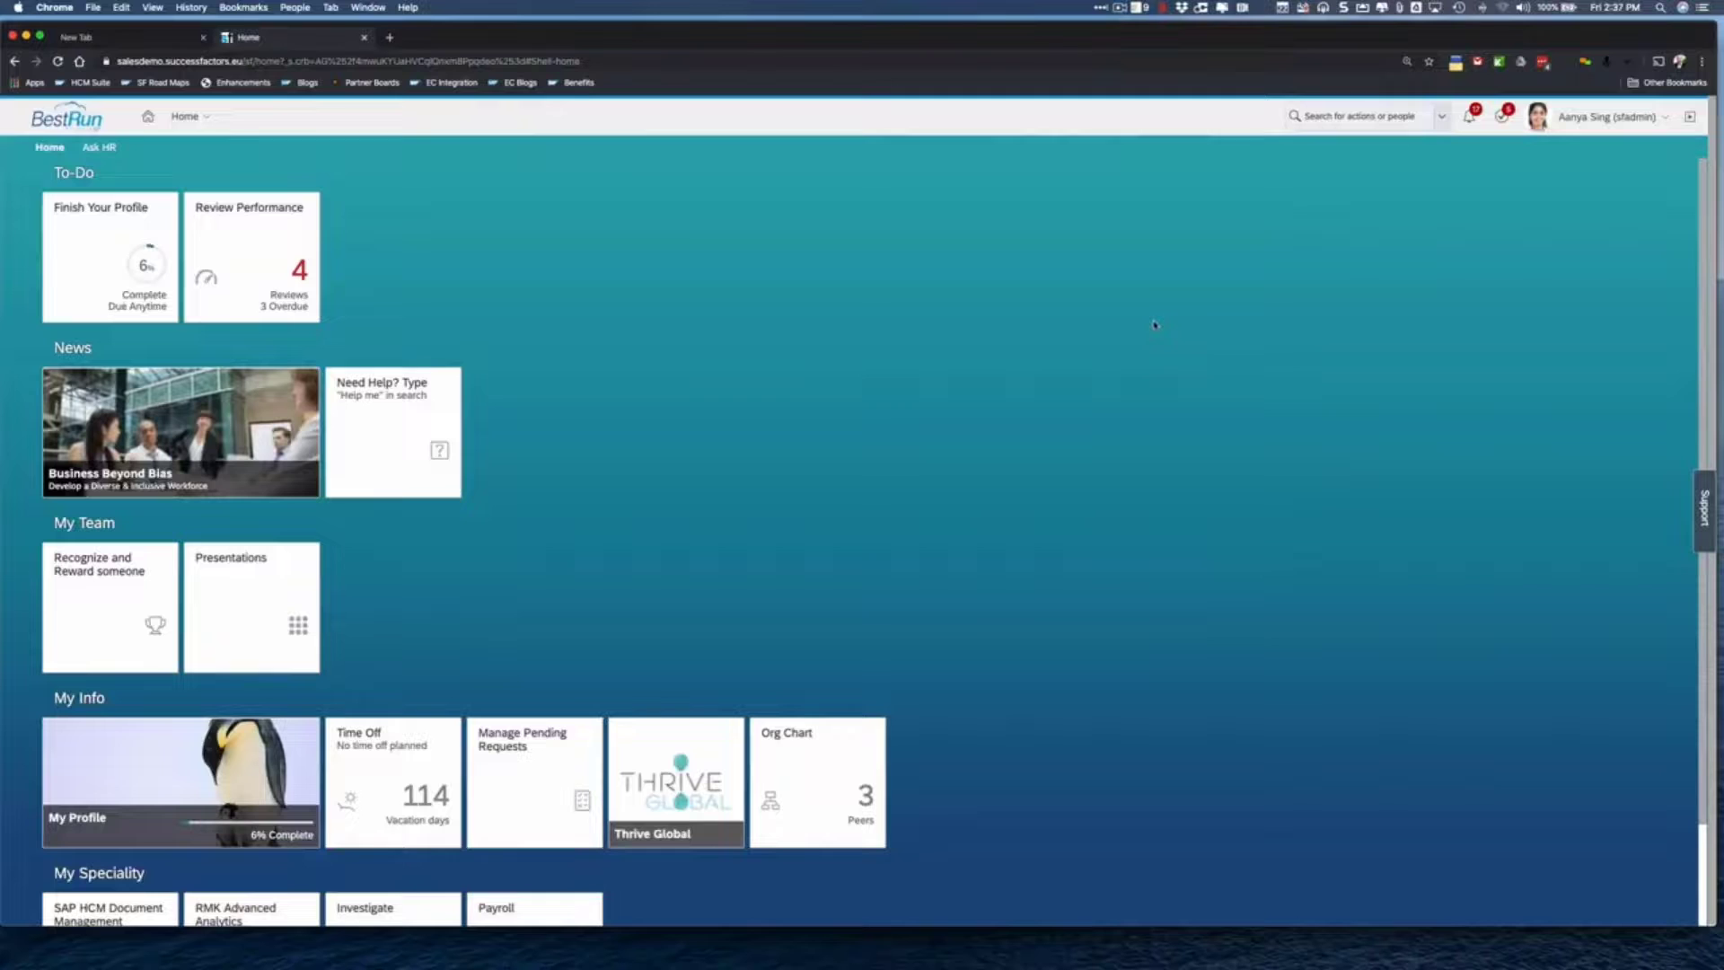
{"action": "left_click", "coordinate": [1648, 118]}
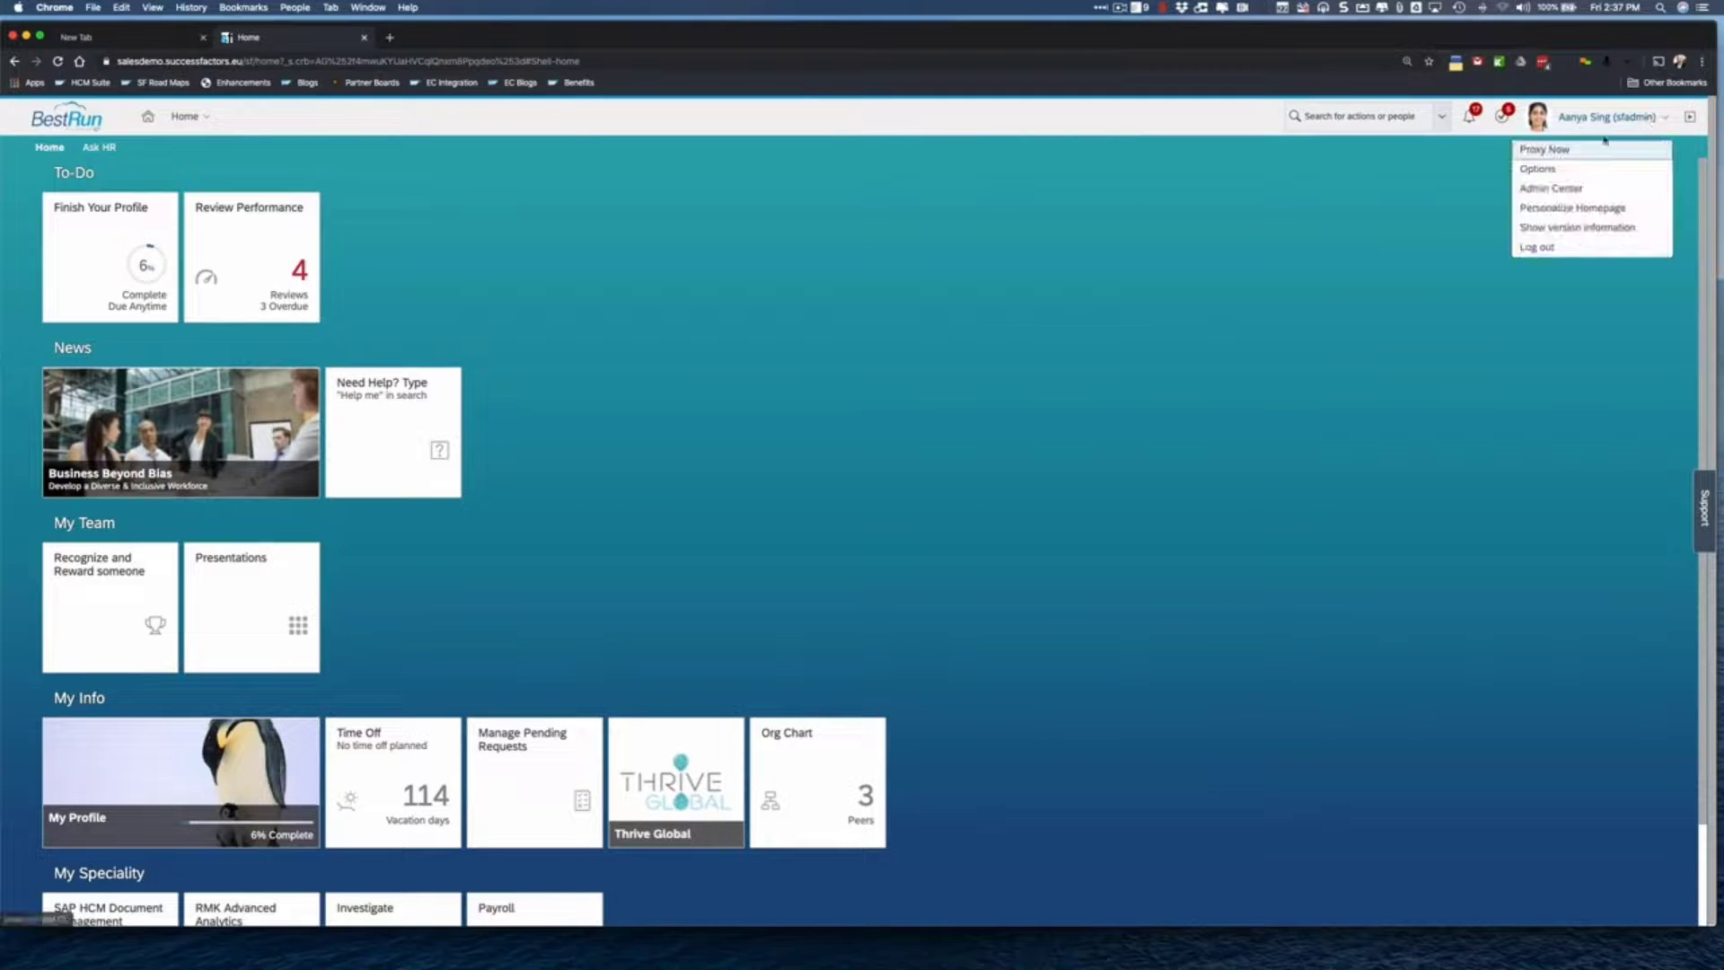
{"action": "left_click", "coordinate": [1576, 150]}
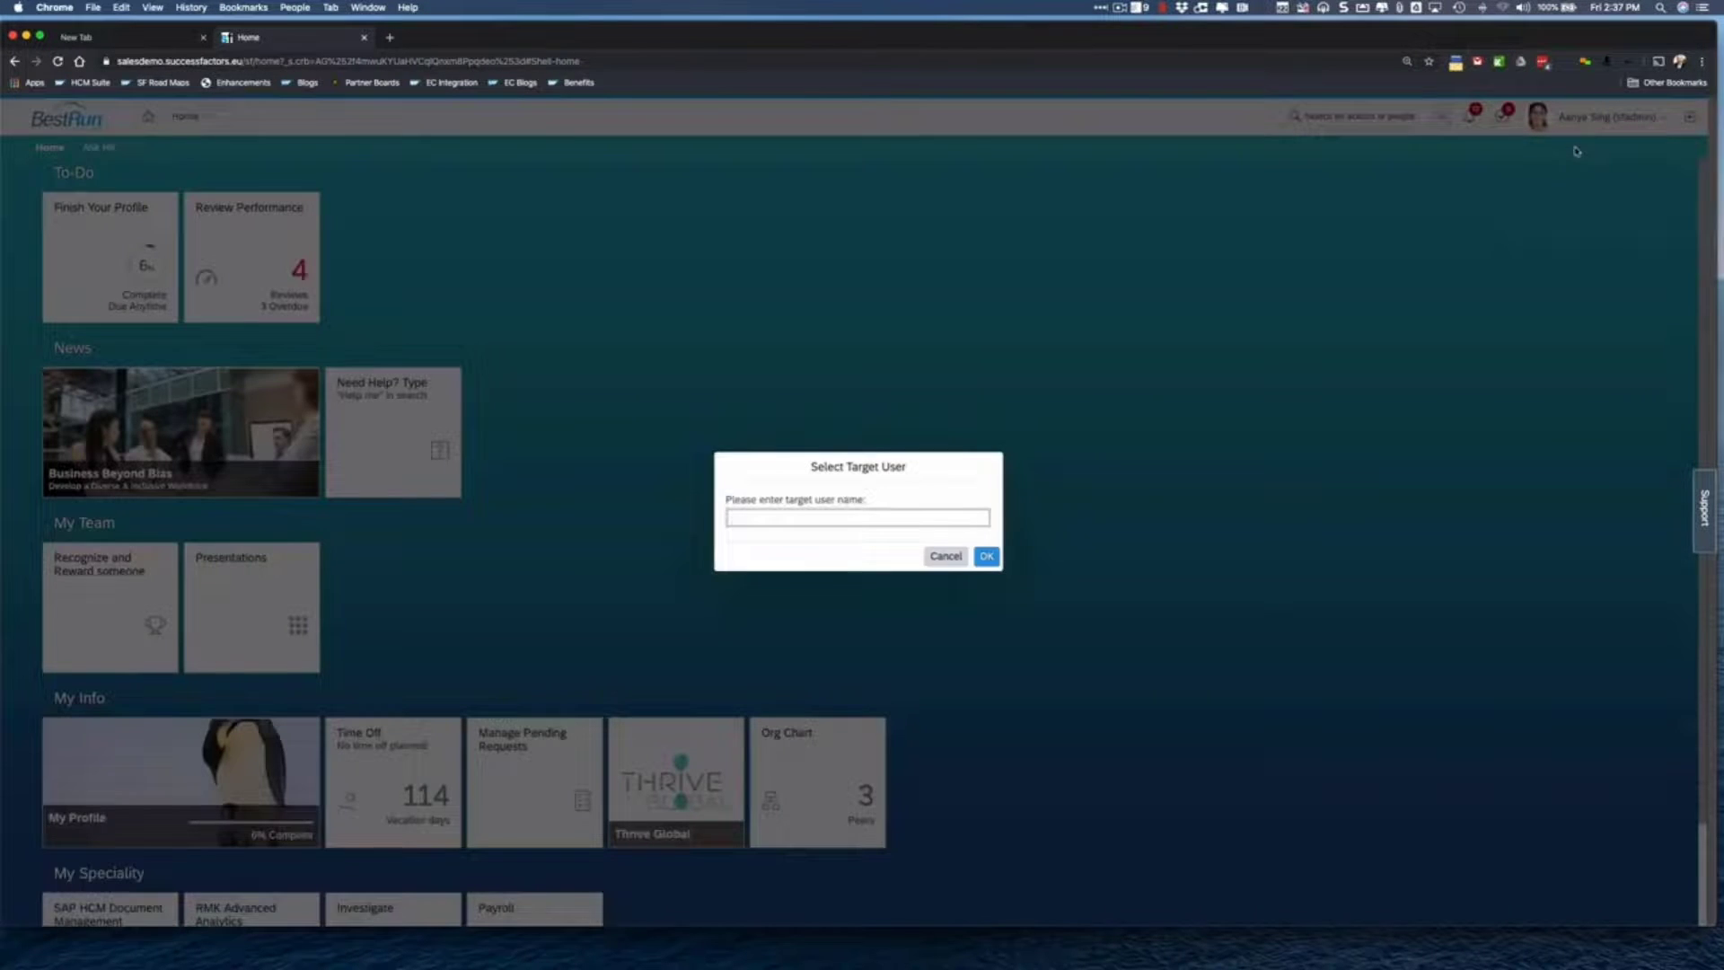
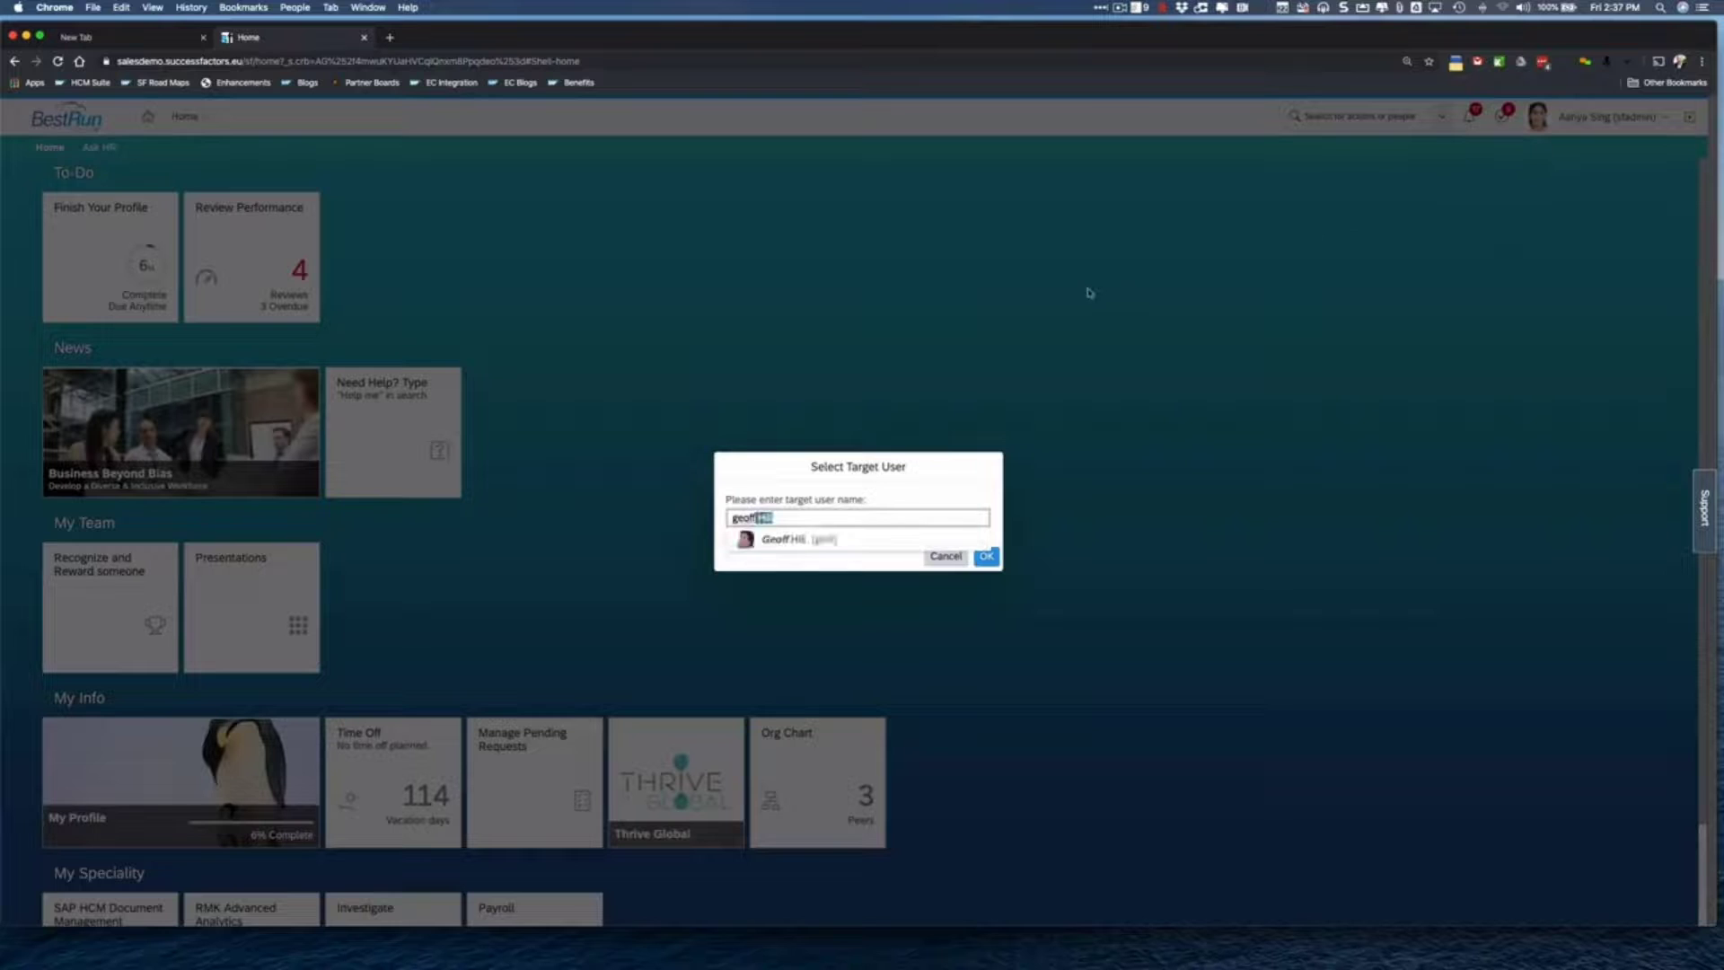
{"action": "left_click", "coordinate": [811, 547]}
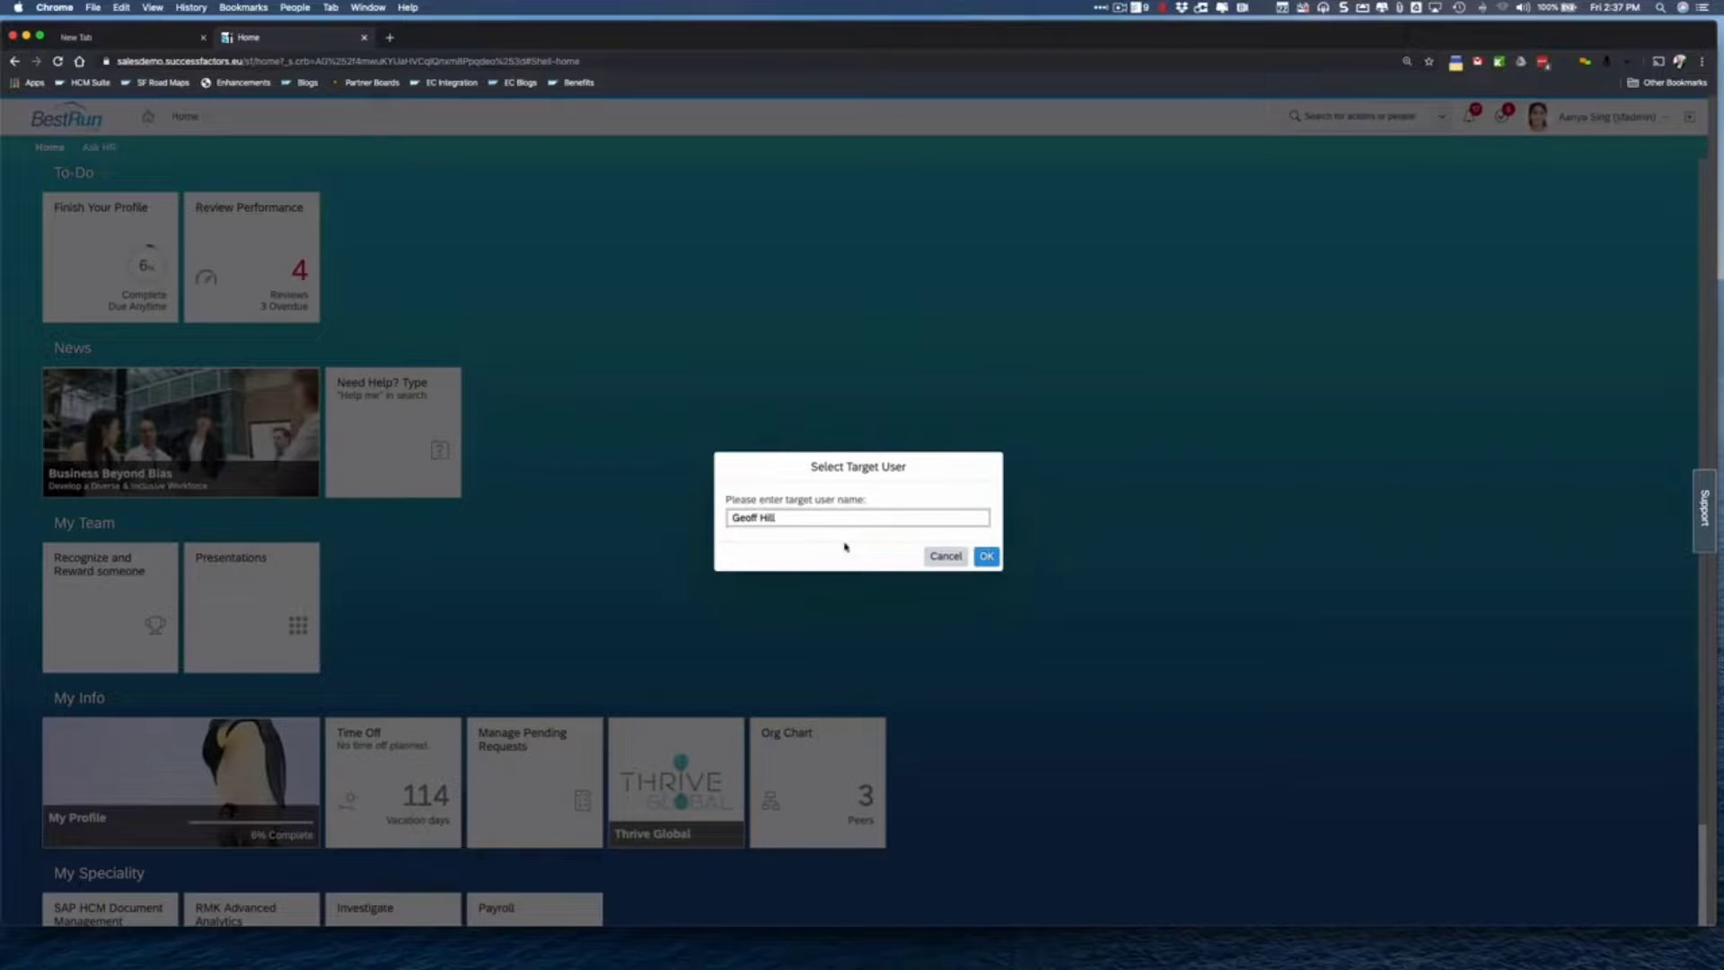
{"action": "left_click", "coordinate": [985, 556]}
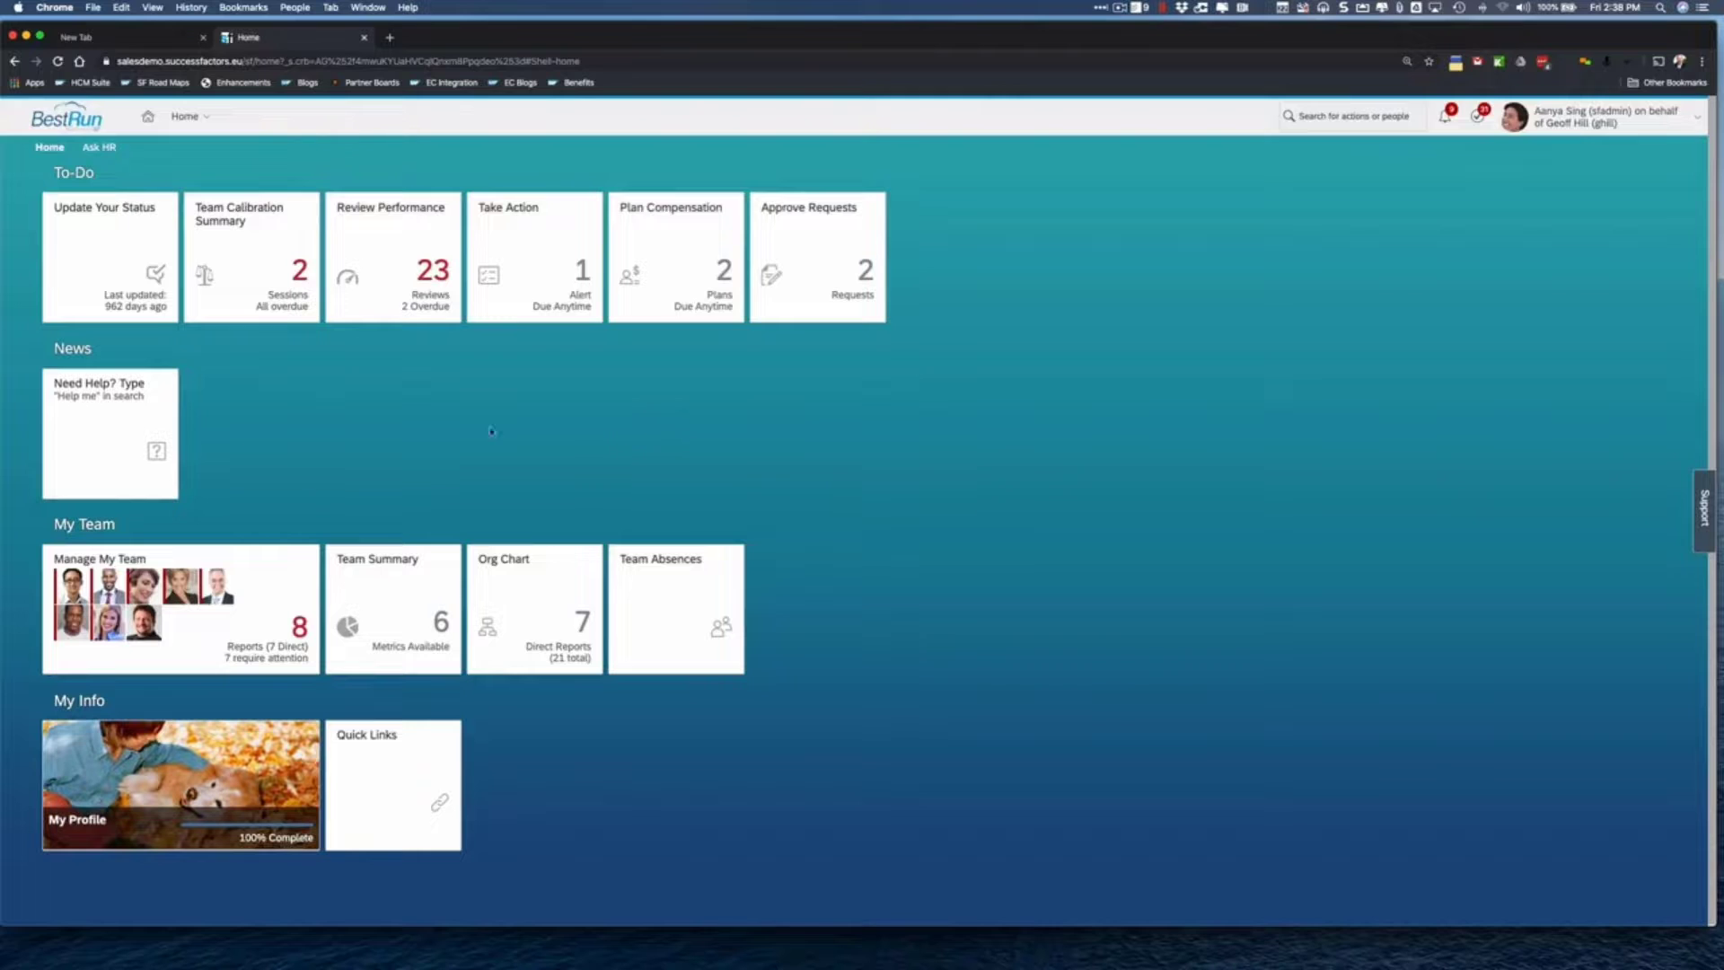
- Go from My Profile's TIME section to the employee's Time Off calendar
{"action": "left_click", "coordinate": [184, 796]}
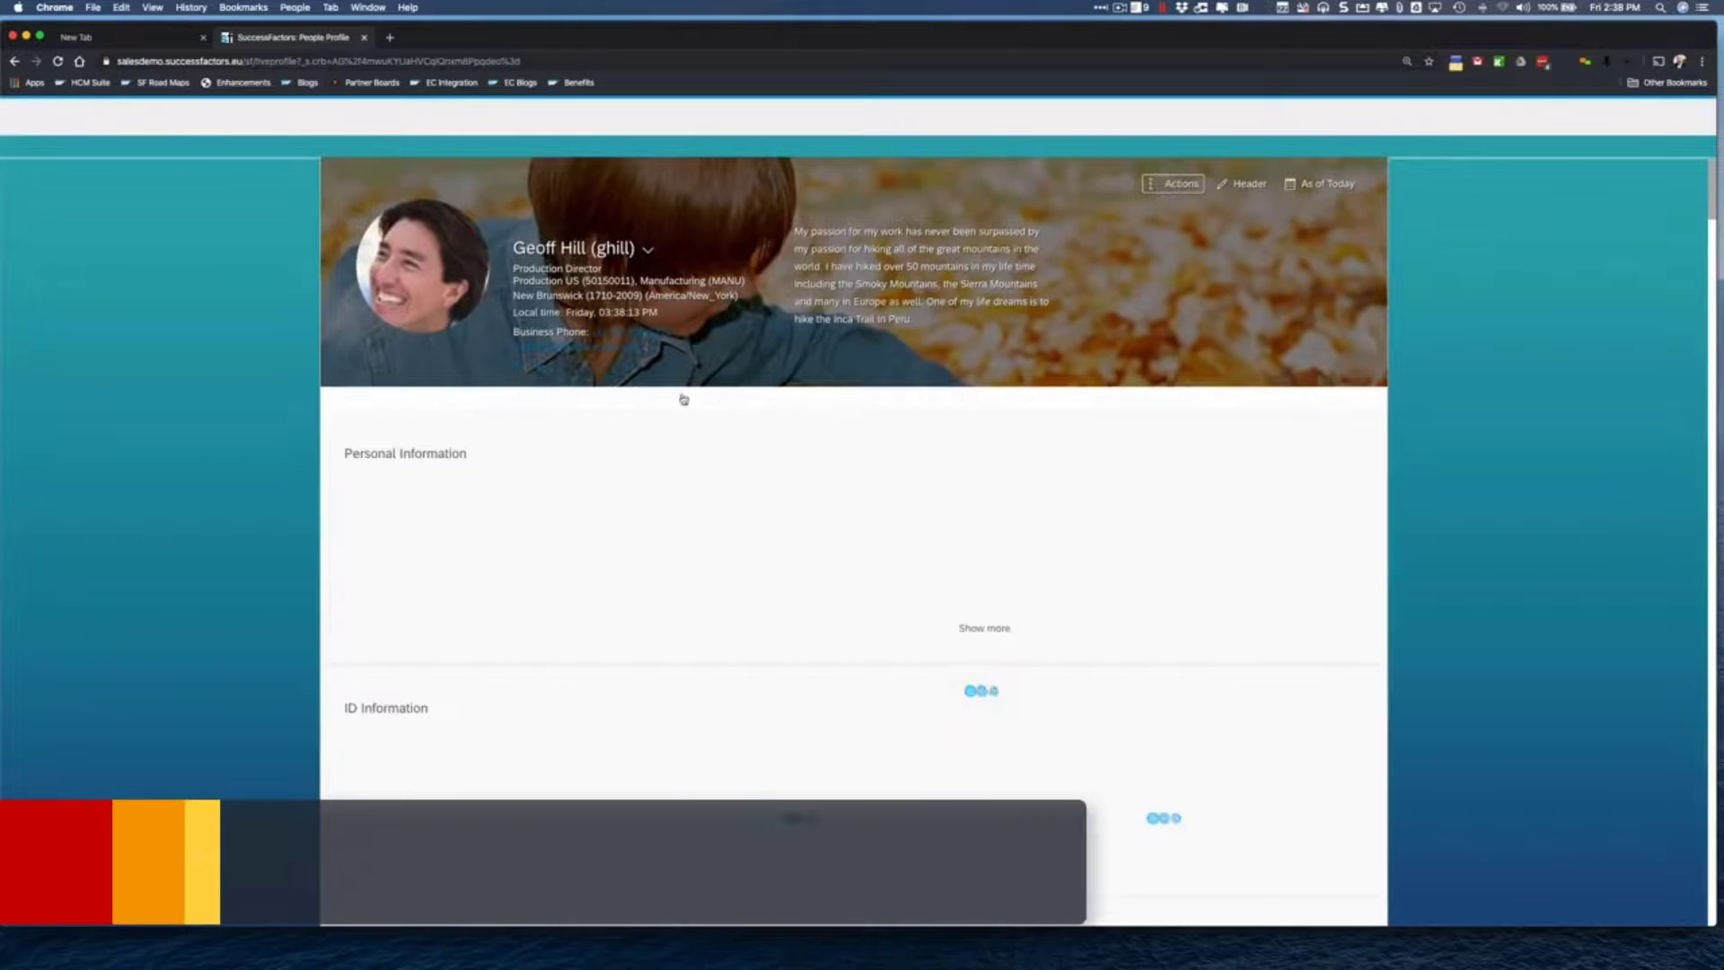
{"action": "left_click", "coordinate": [780, 400]}
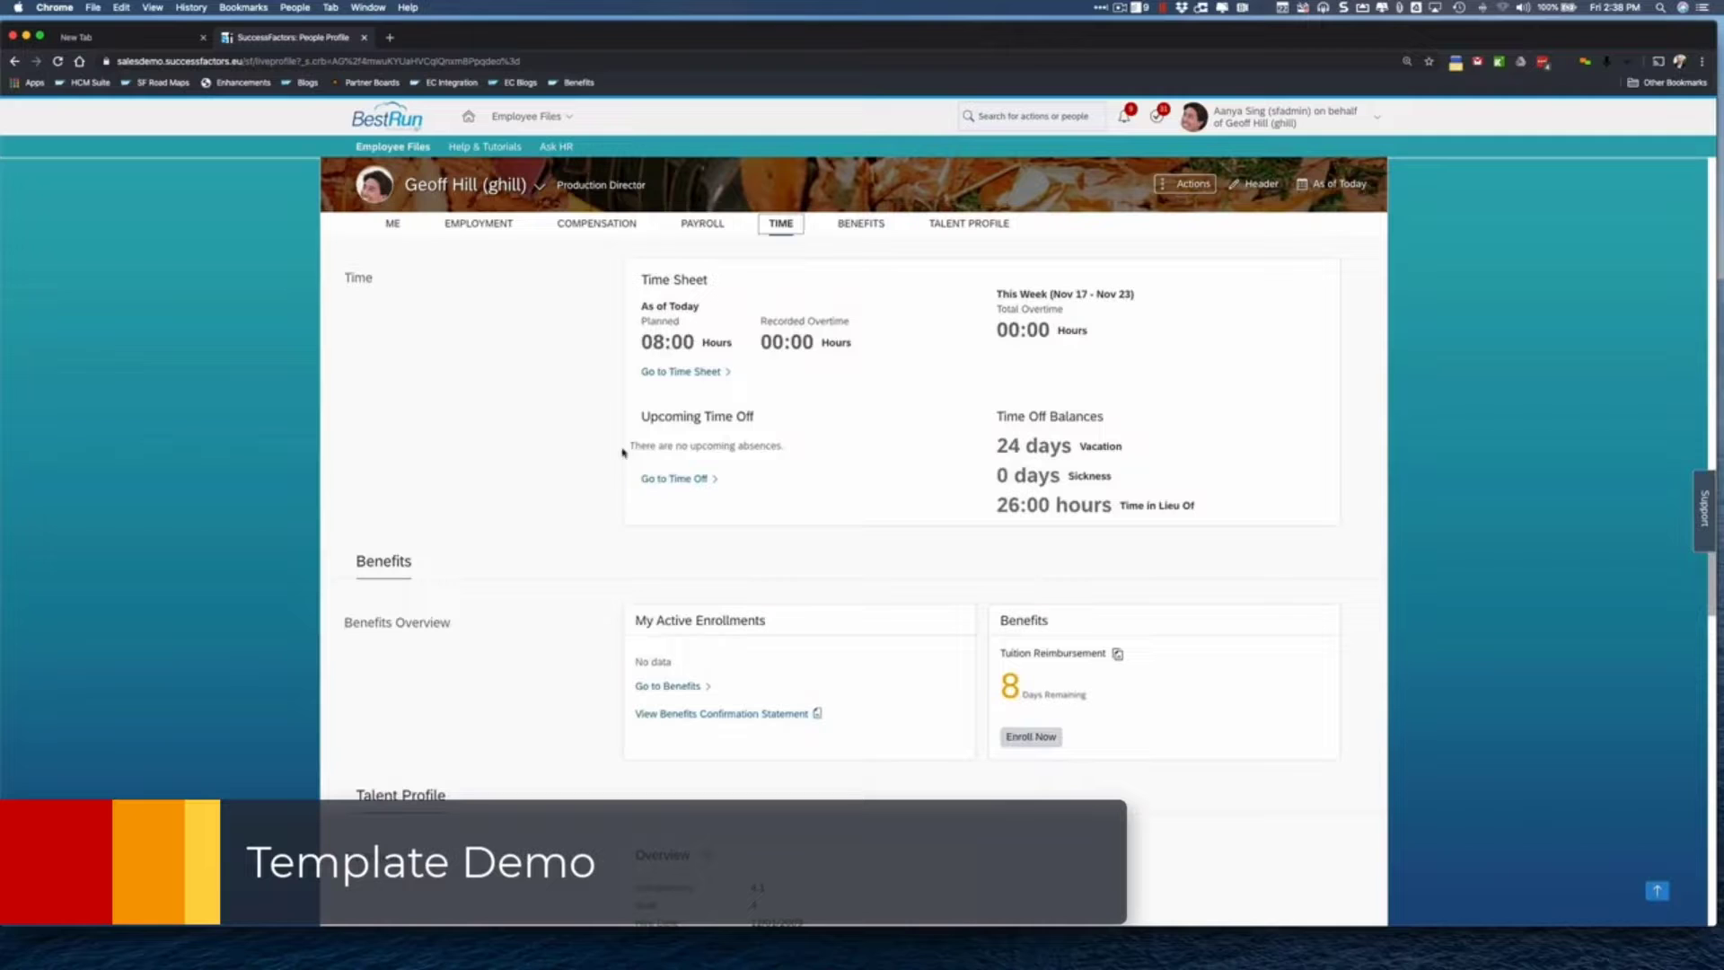
{"action": "left_click", "coordinate": [662, 485]}
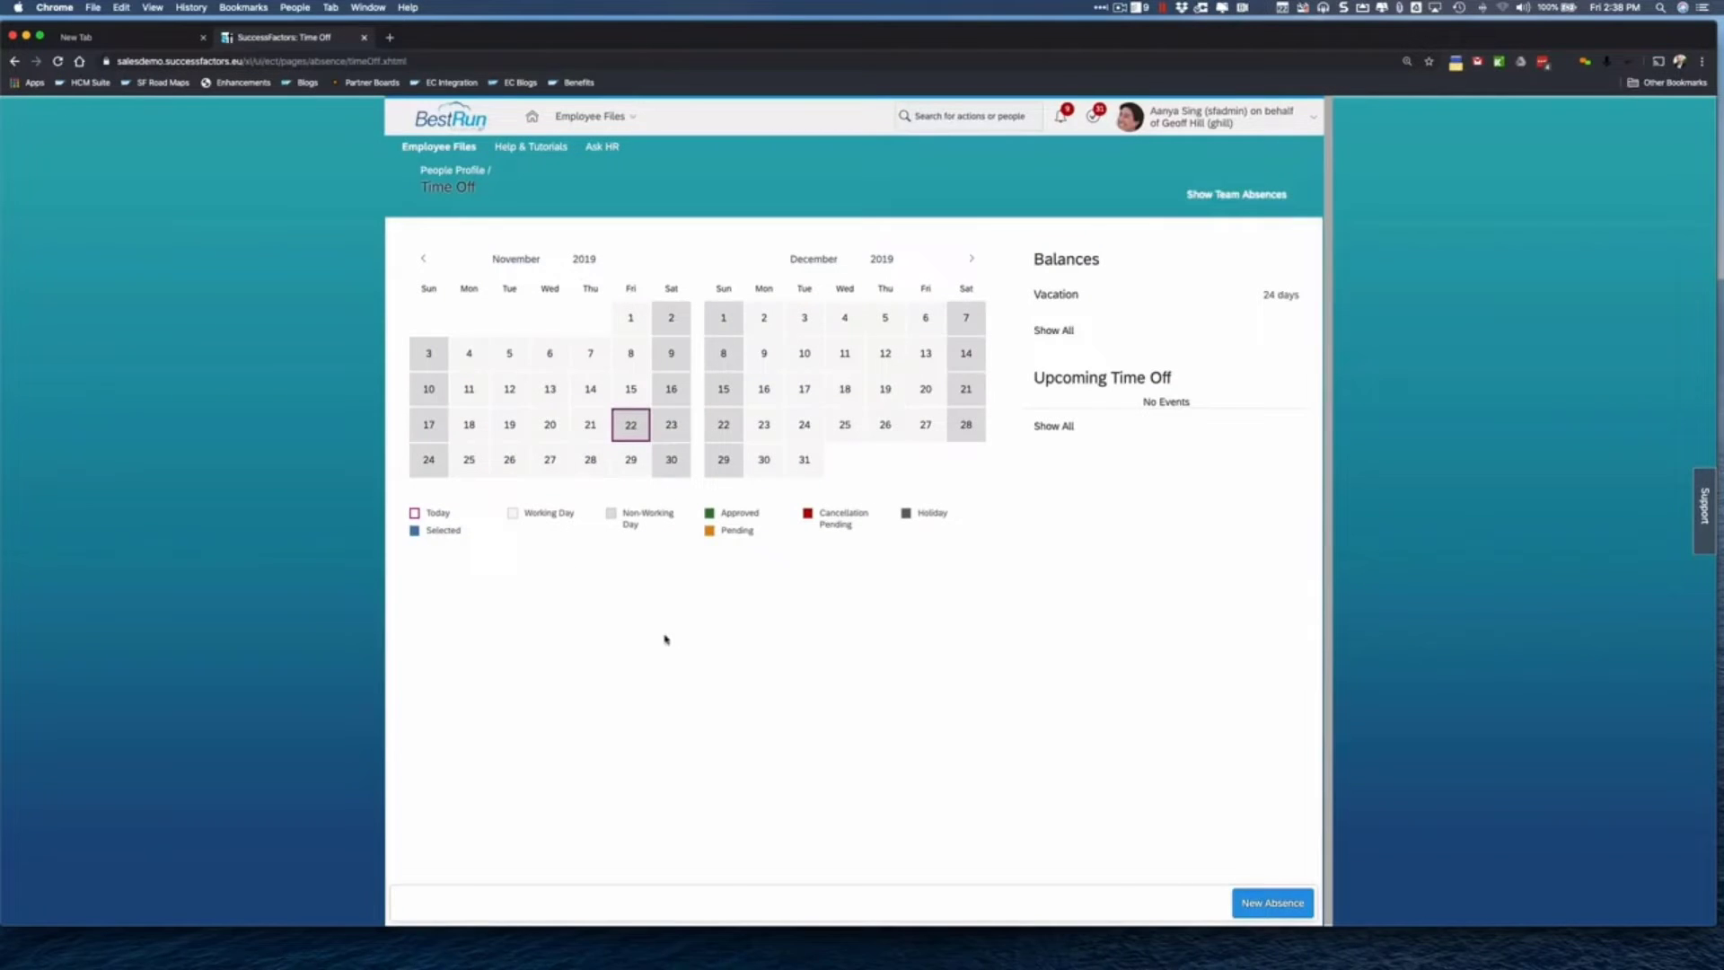
- Submit a Nov 22, 2019 Vacation request commenting it's national cat literacy awareness day
{"action": "left_click", "coordinate": [1281, 905]}
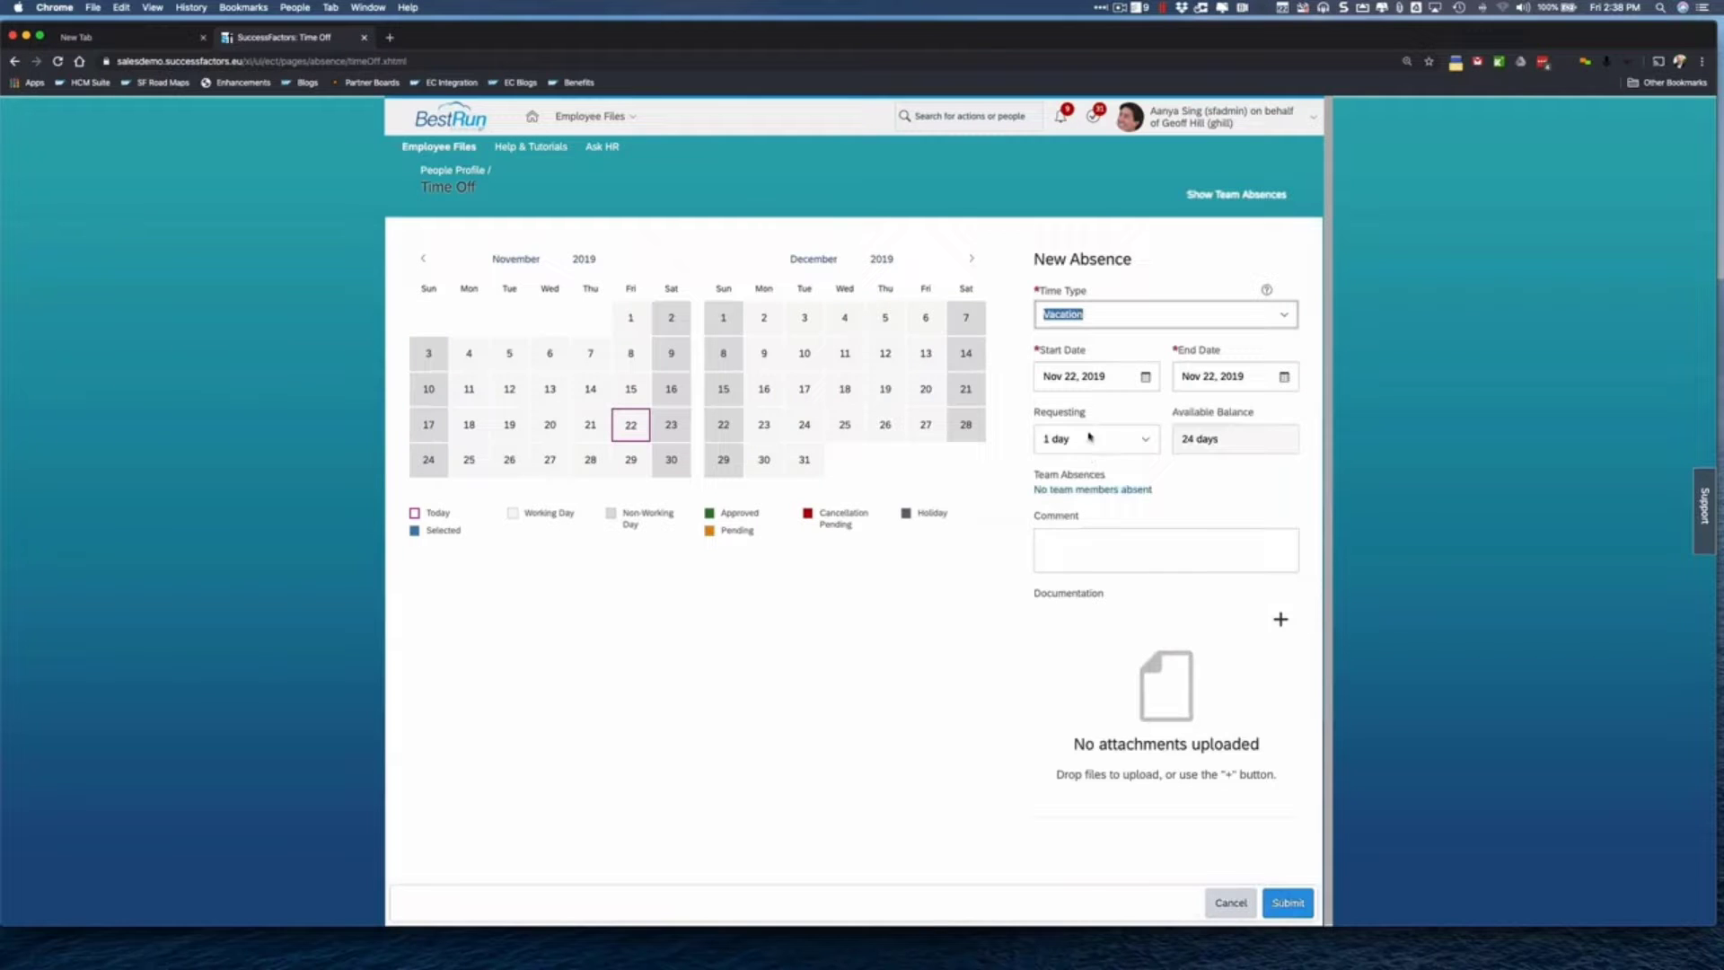
{"action": "left_click", "coordinate": [1056, 546]}
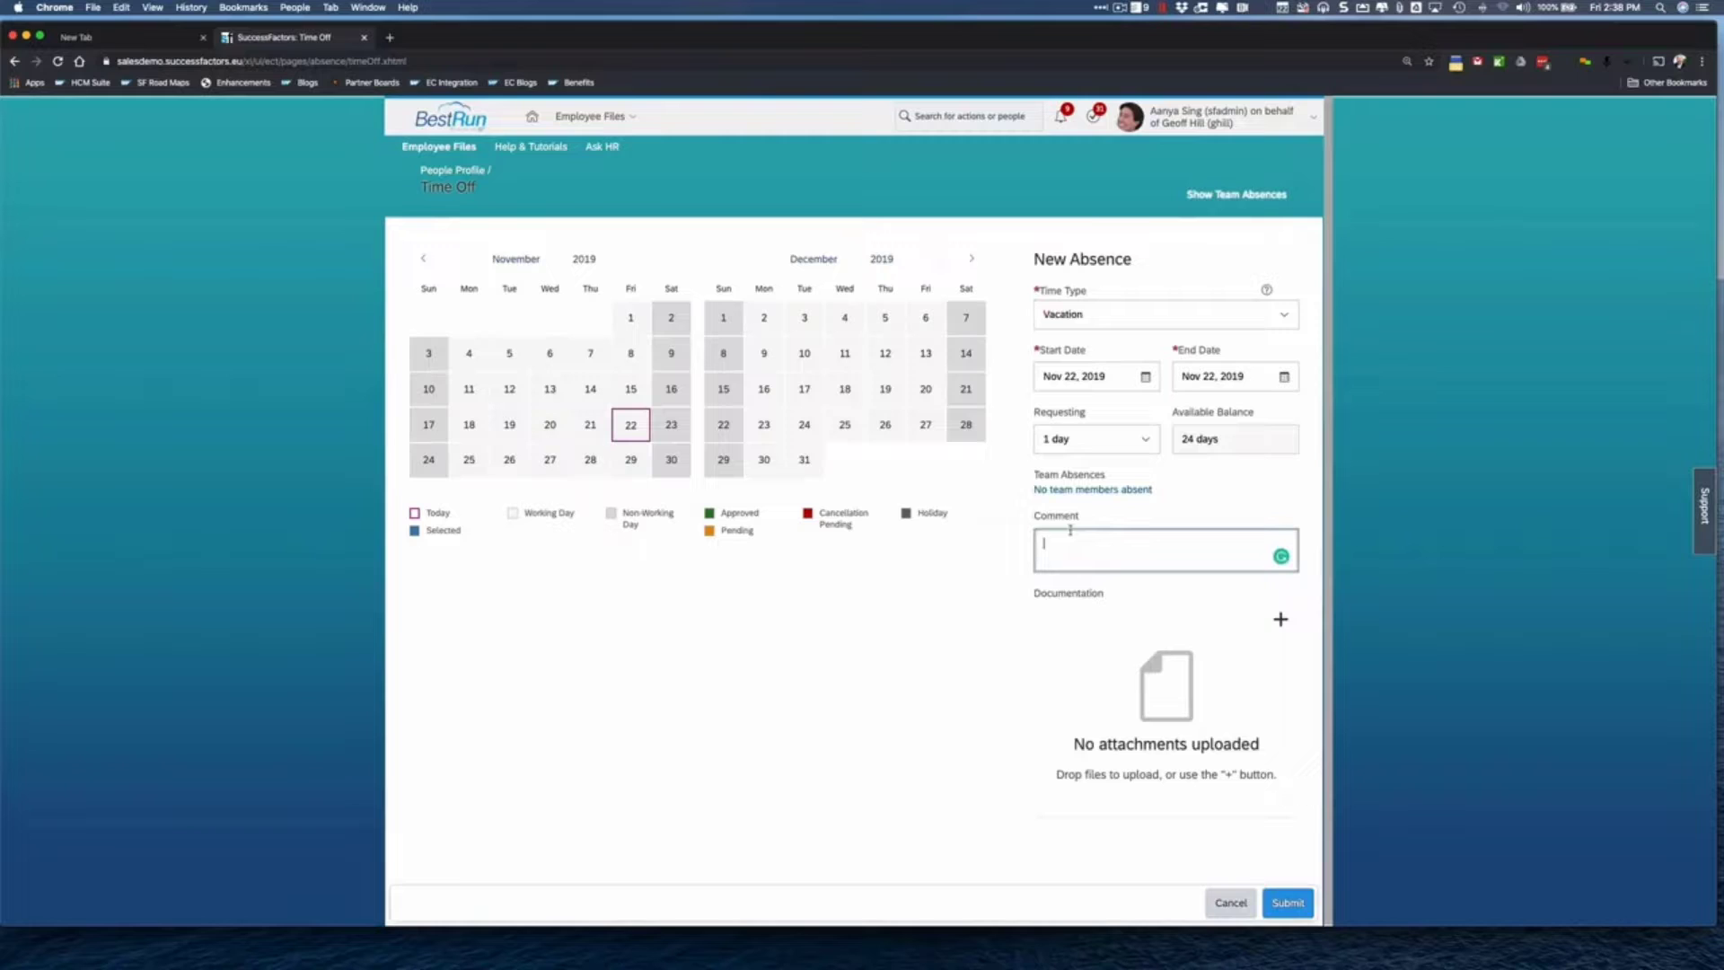
{"action": "type", "text": "It's national ca"}
{"action": "key", "text": "BackSpace"}
{"action": "type", "text": "iteracy awareness day"}
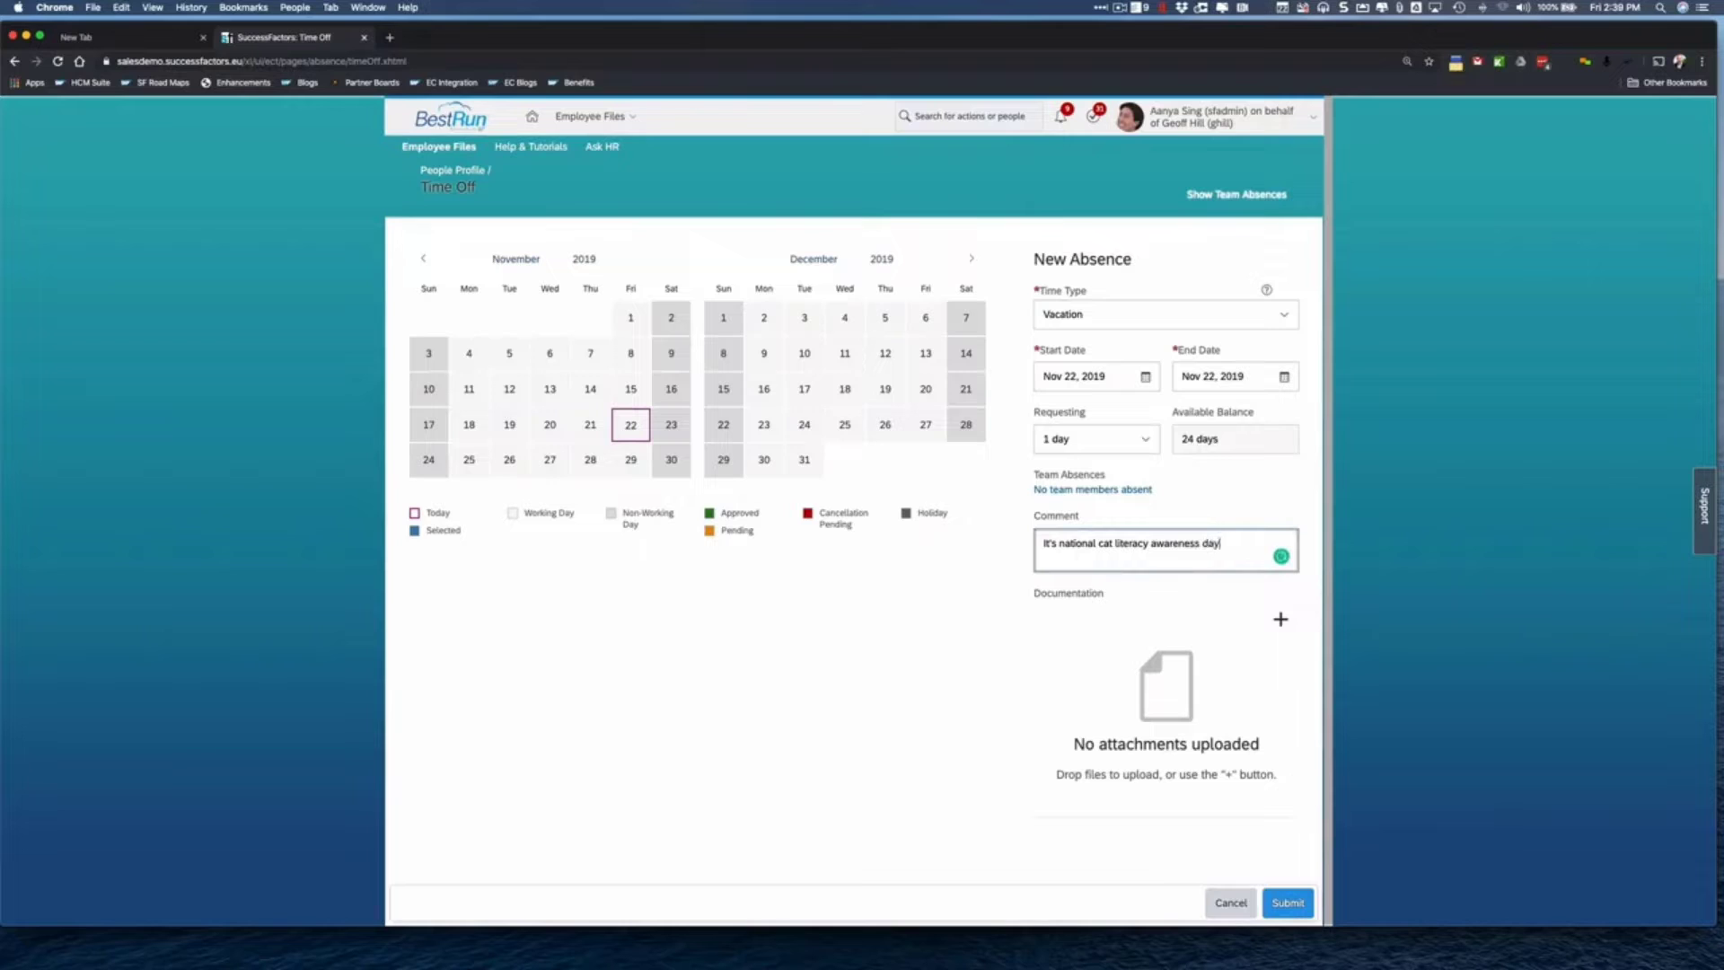
{"action": "type", "text": ".  I cannot be expected to work"}
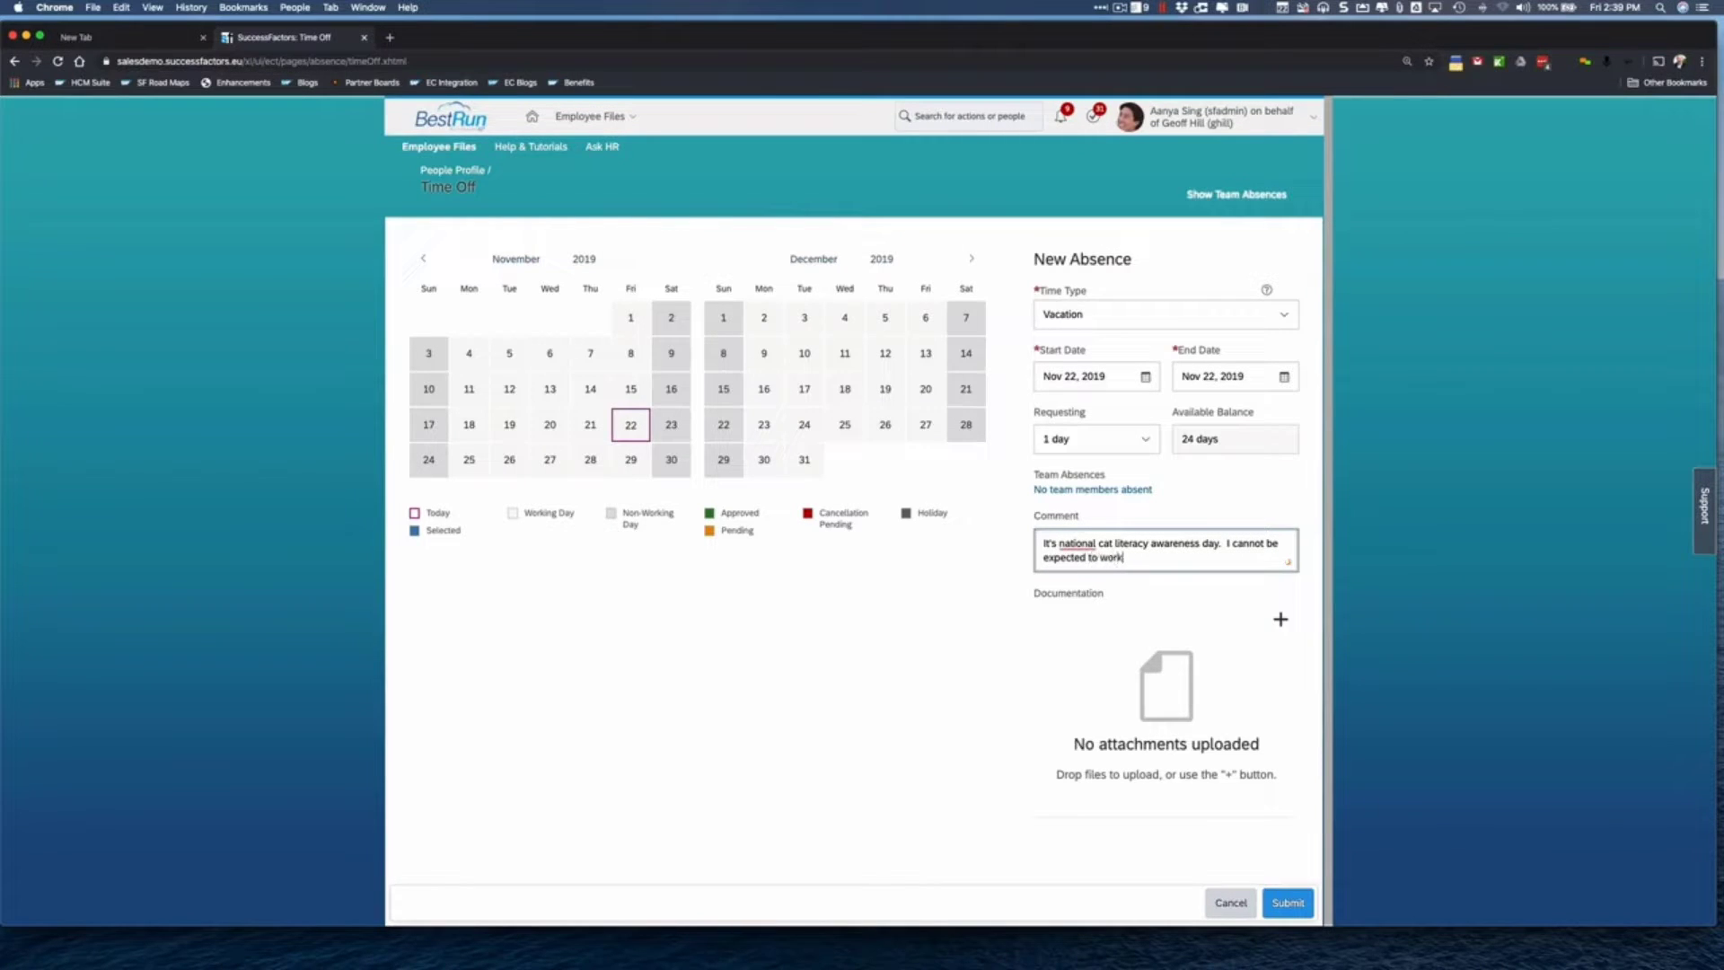
{"action": "type", "text": "."}
{"action": "key", "text": "Tab"}
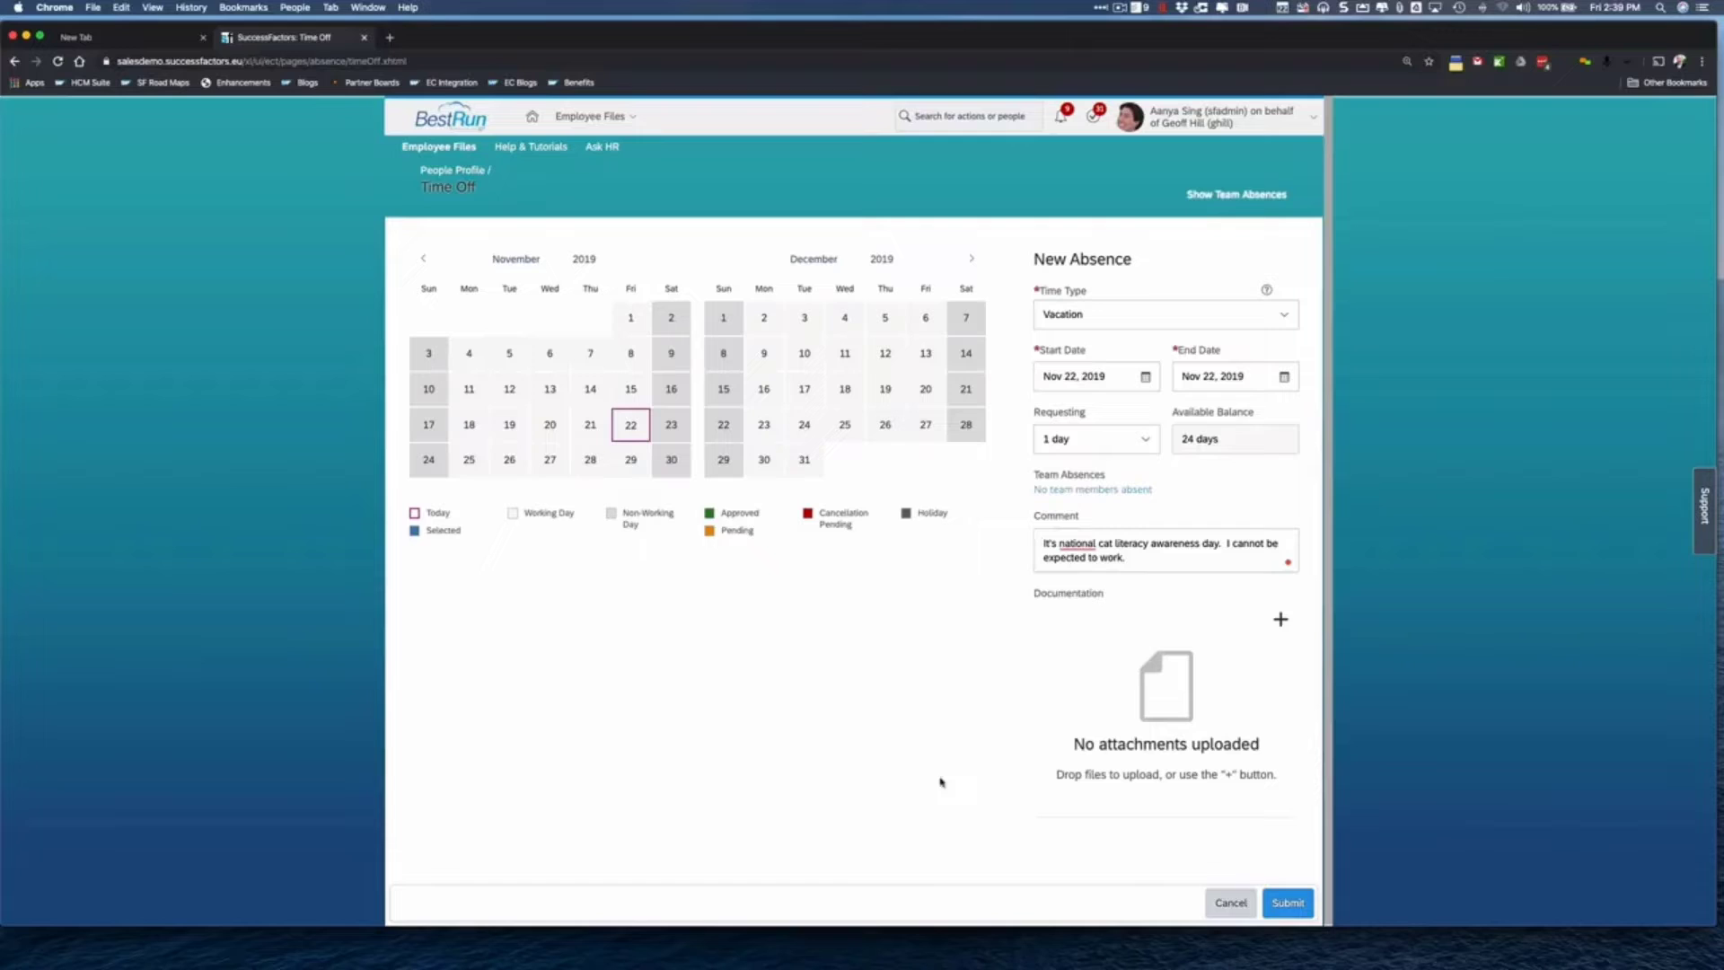
{"action": "left_click", "coordinate": [1291, 904]}
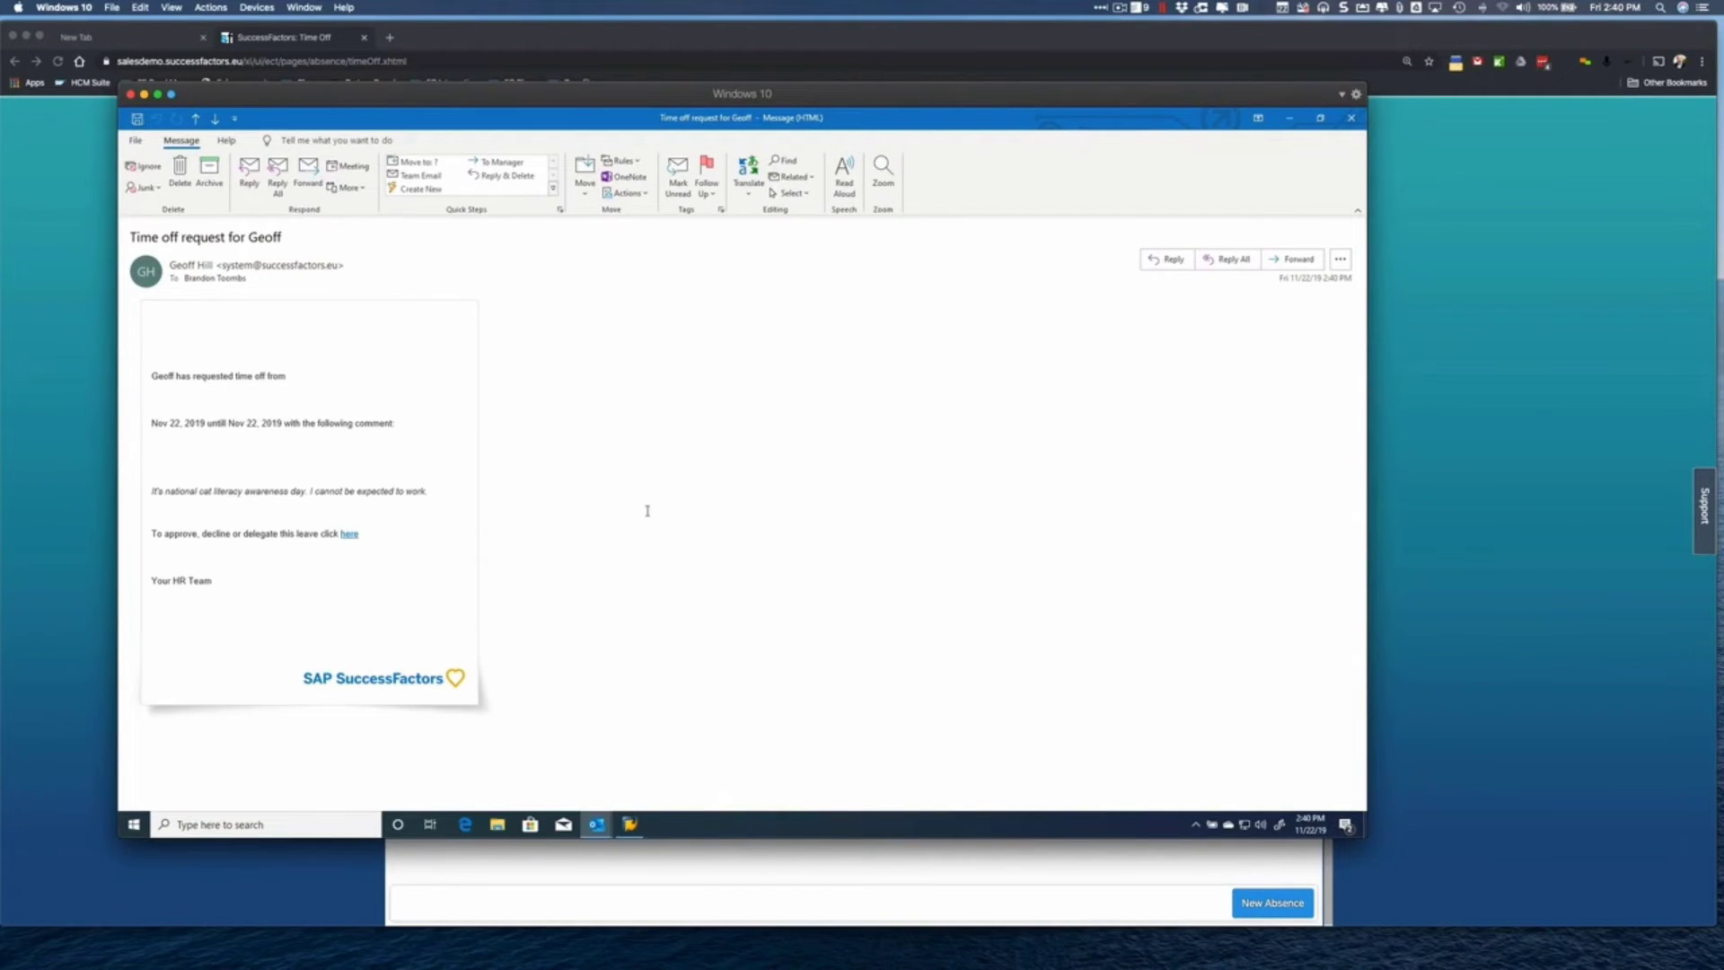
- Open the time-off request notification email in Outlook to view the custom template
{"action": "left_click", "coordinate": [1120, 7]}
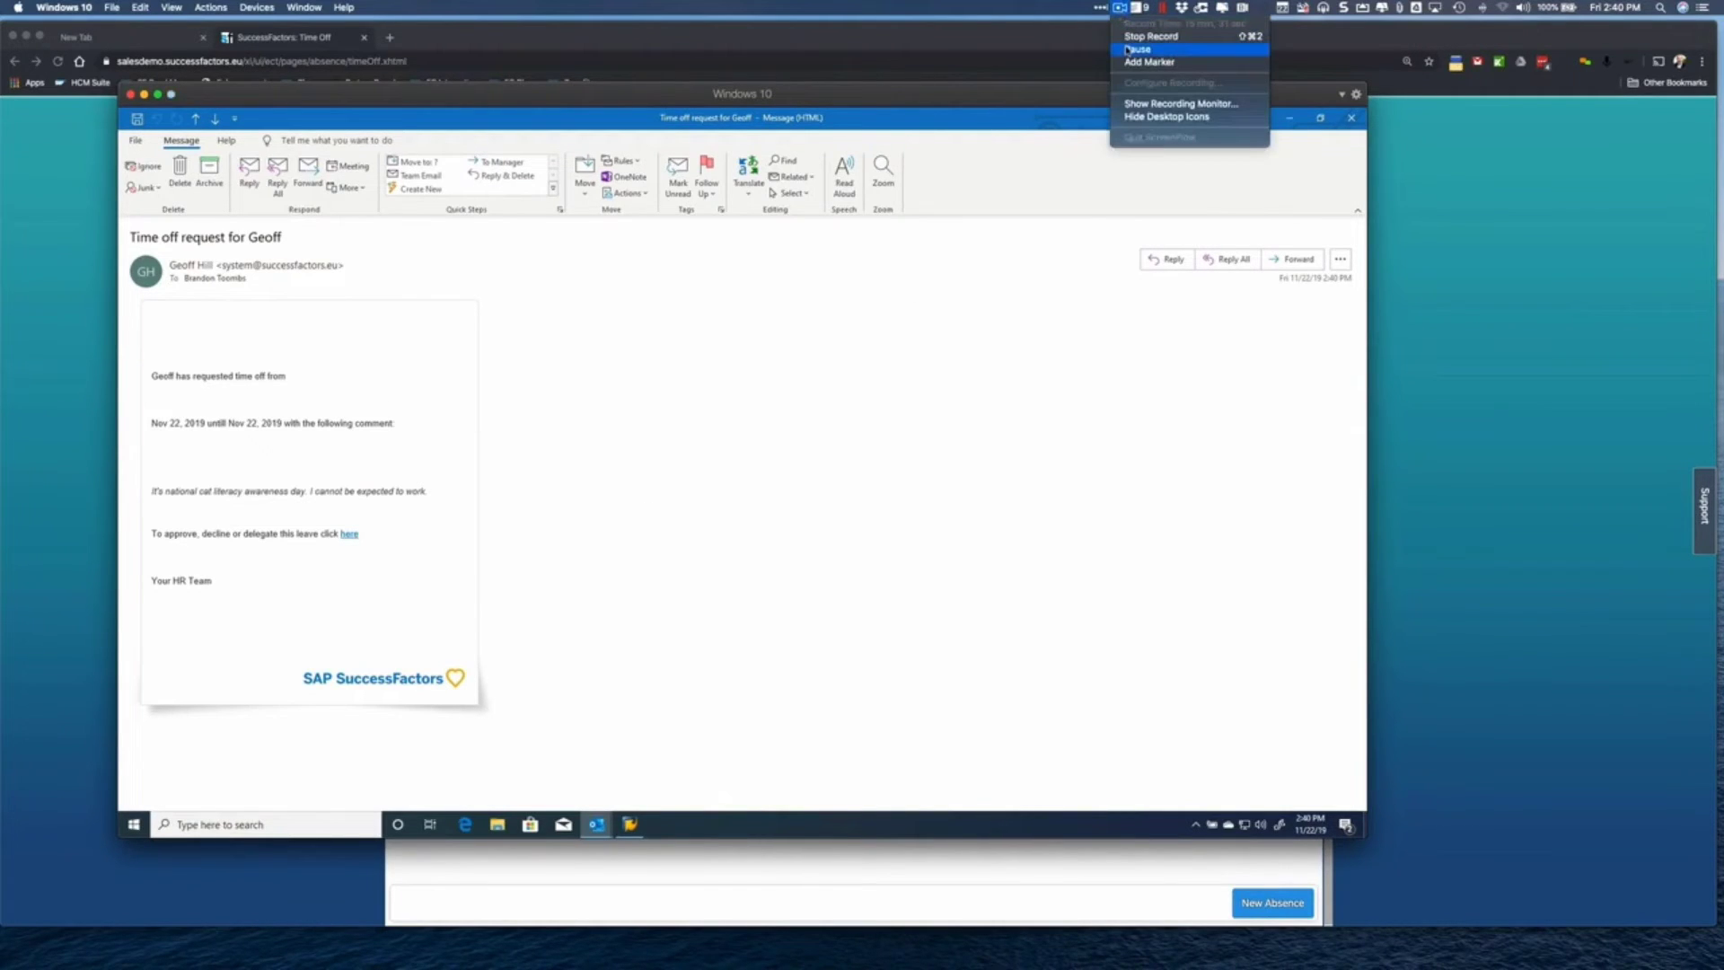
{"action": "left_click", "coordinate": [1129, 50]}
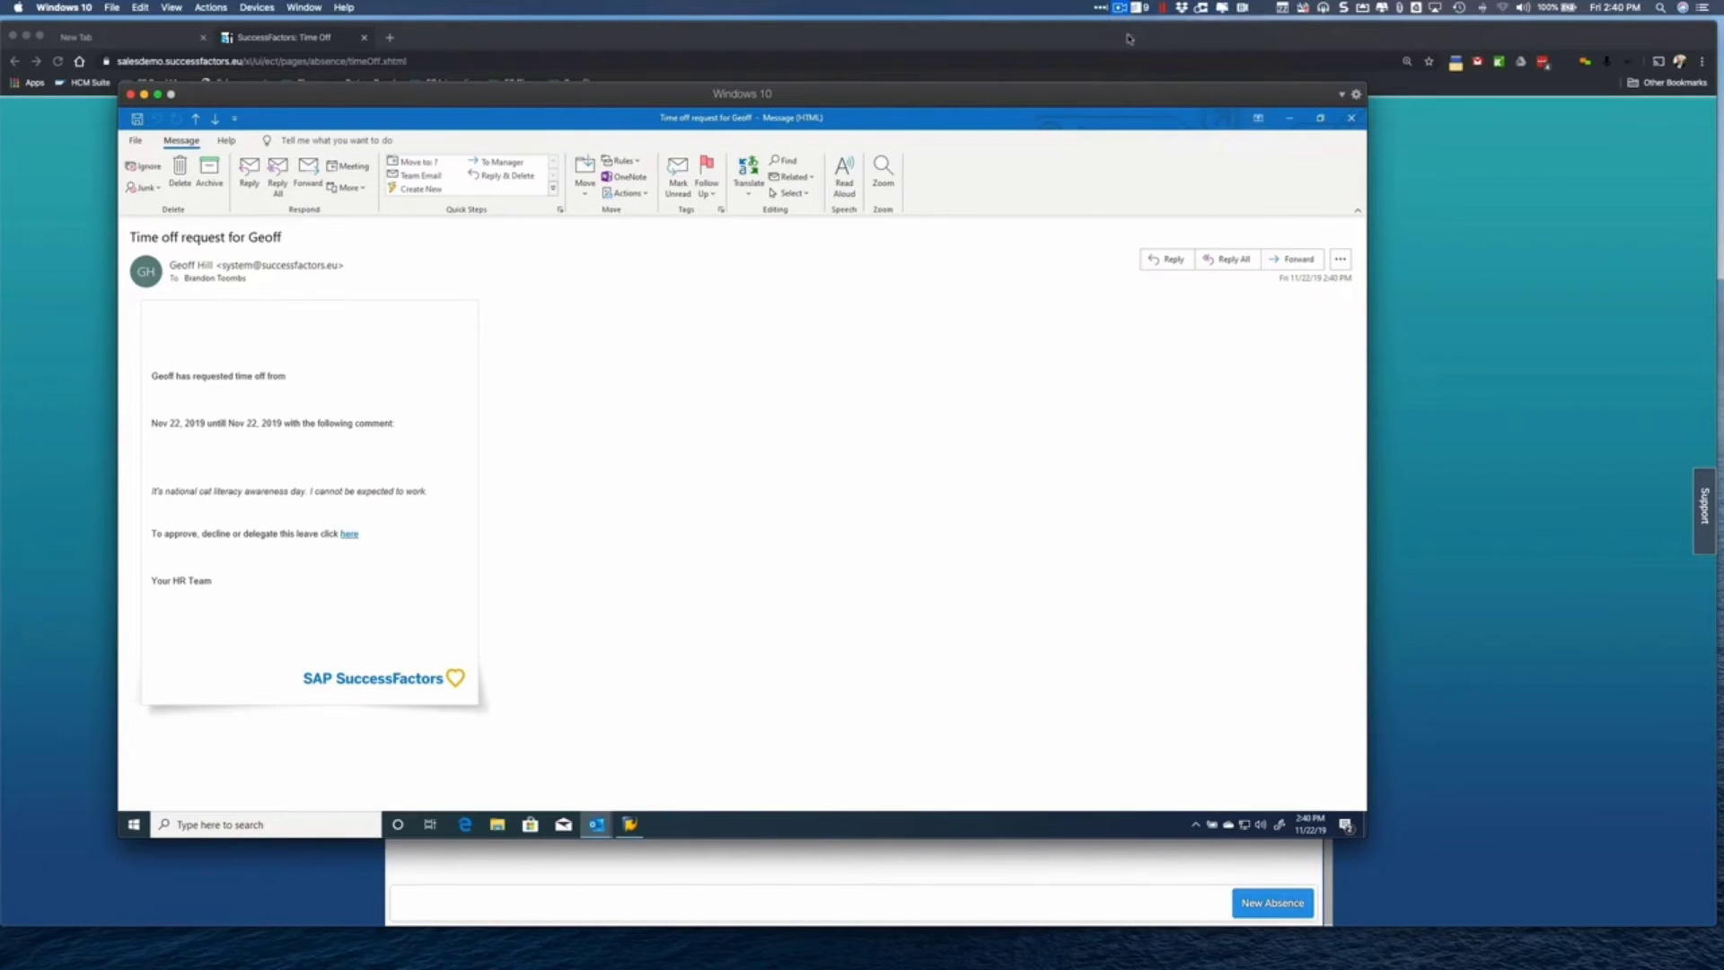